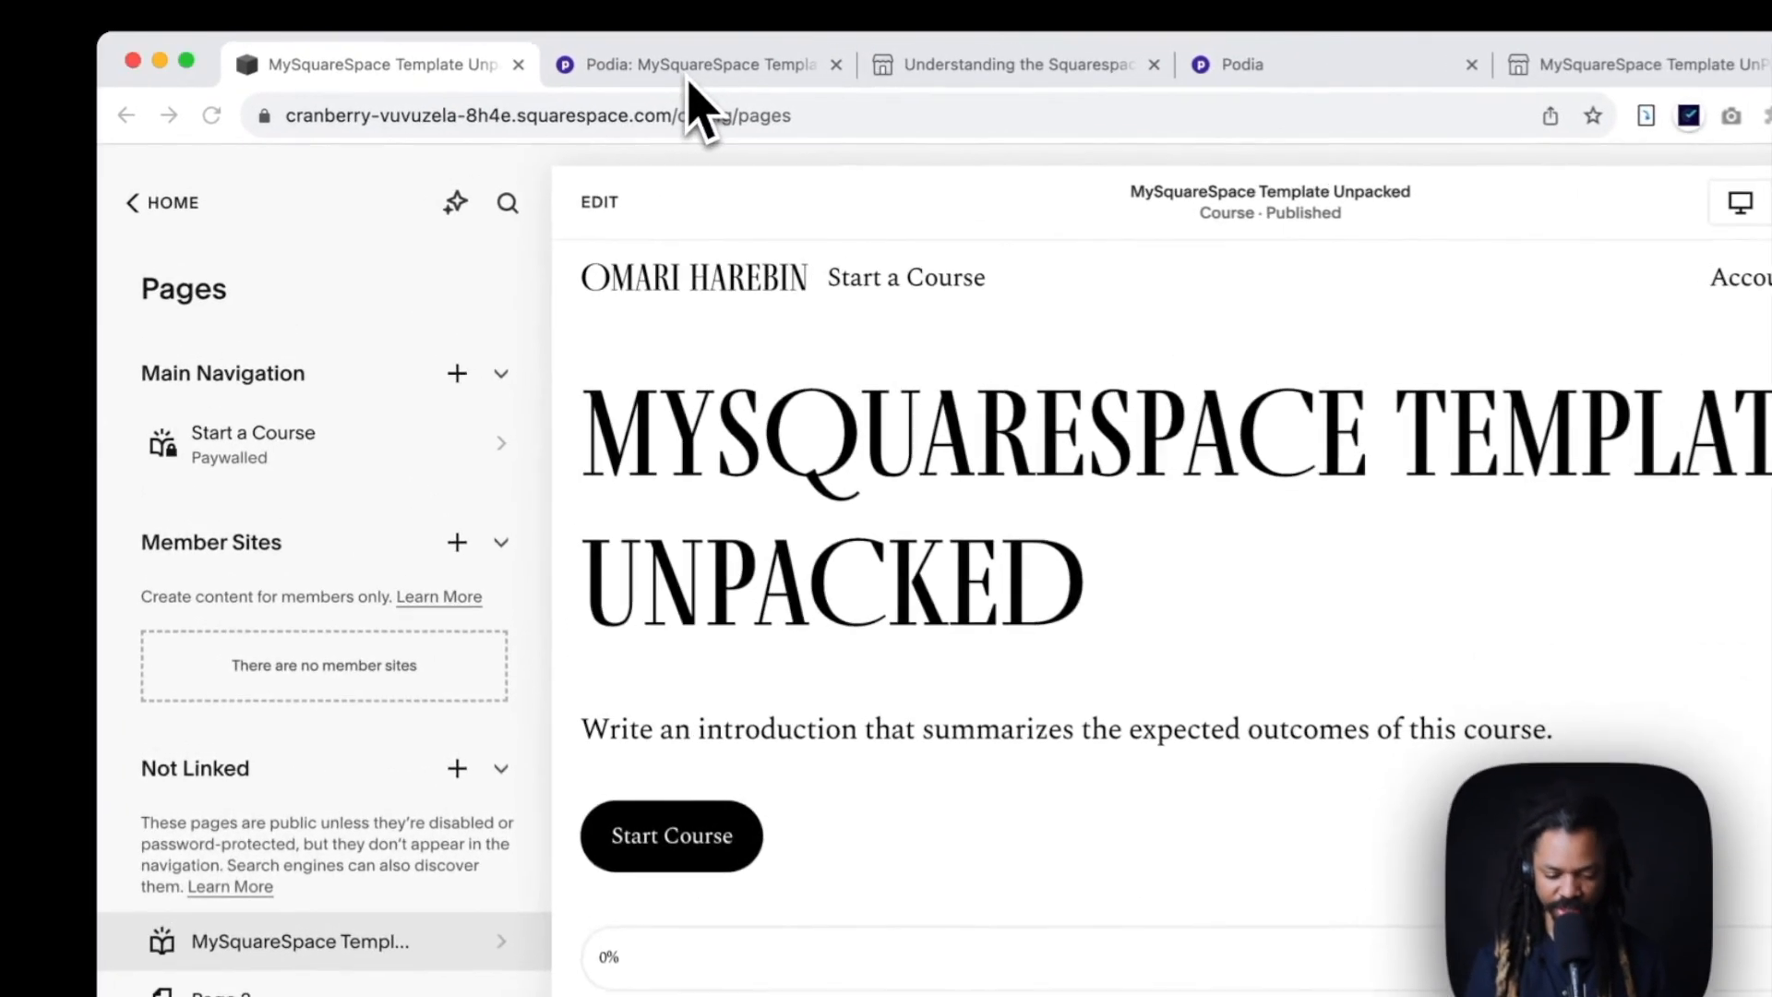
Step: Switch to Podia and examine the course's lesson outline and the lesson types that can be added to the How to upload the template section
click(596, 65)
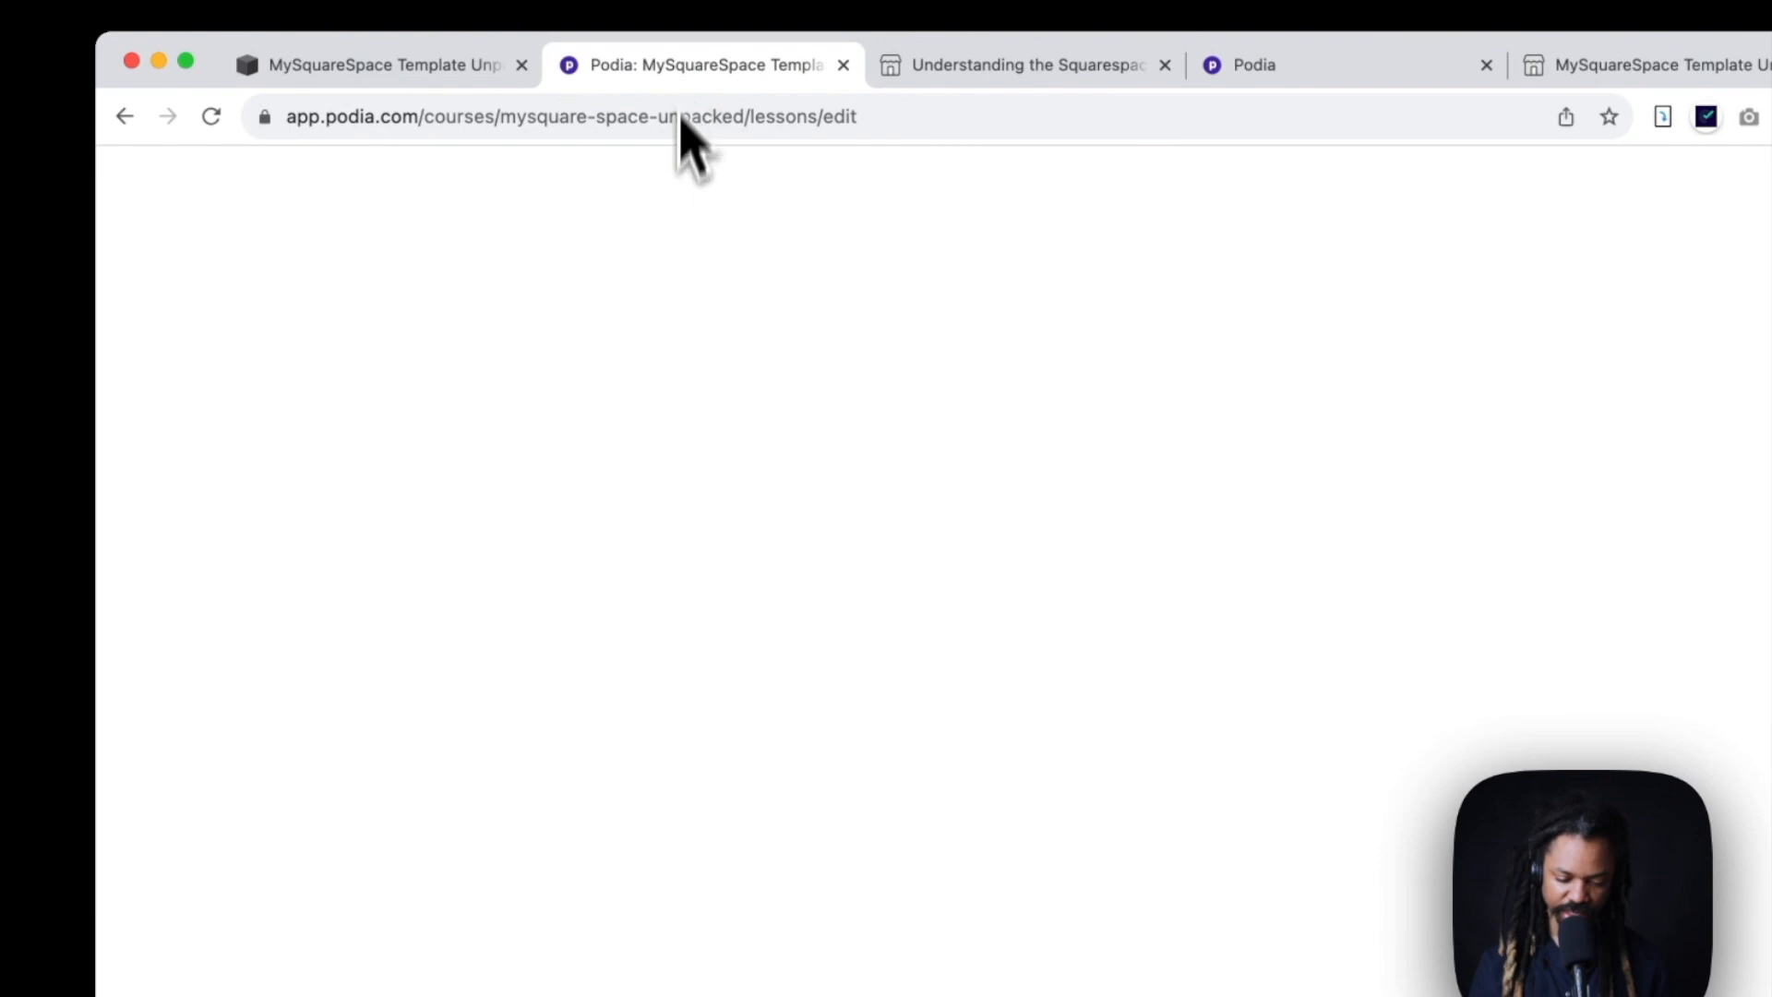
scroll(596, 426, up, 10)
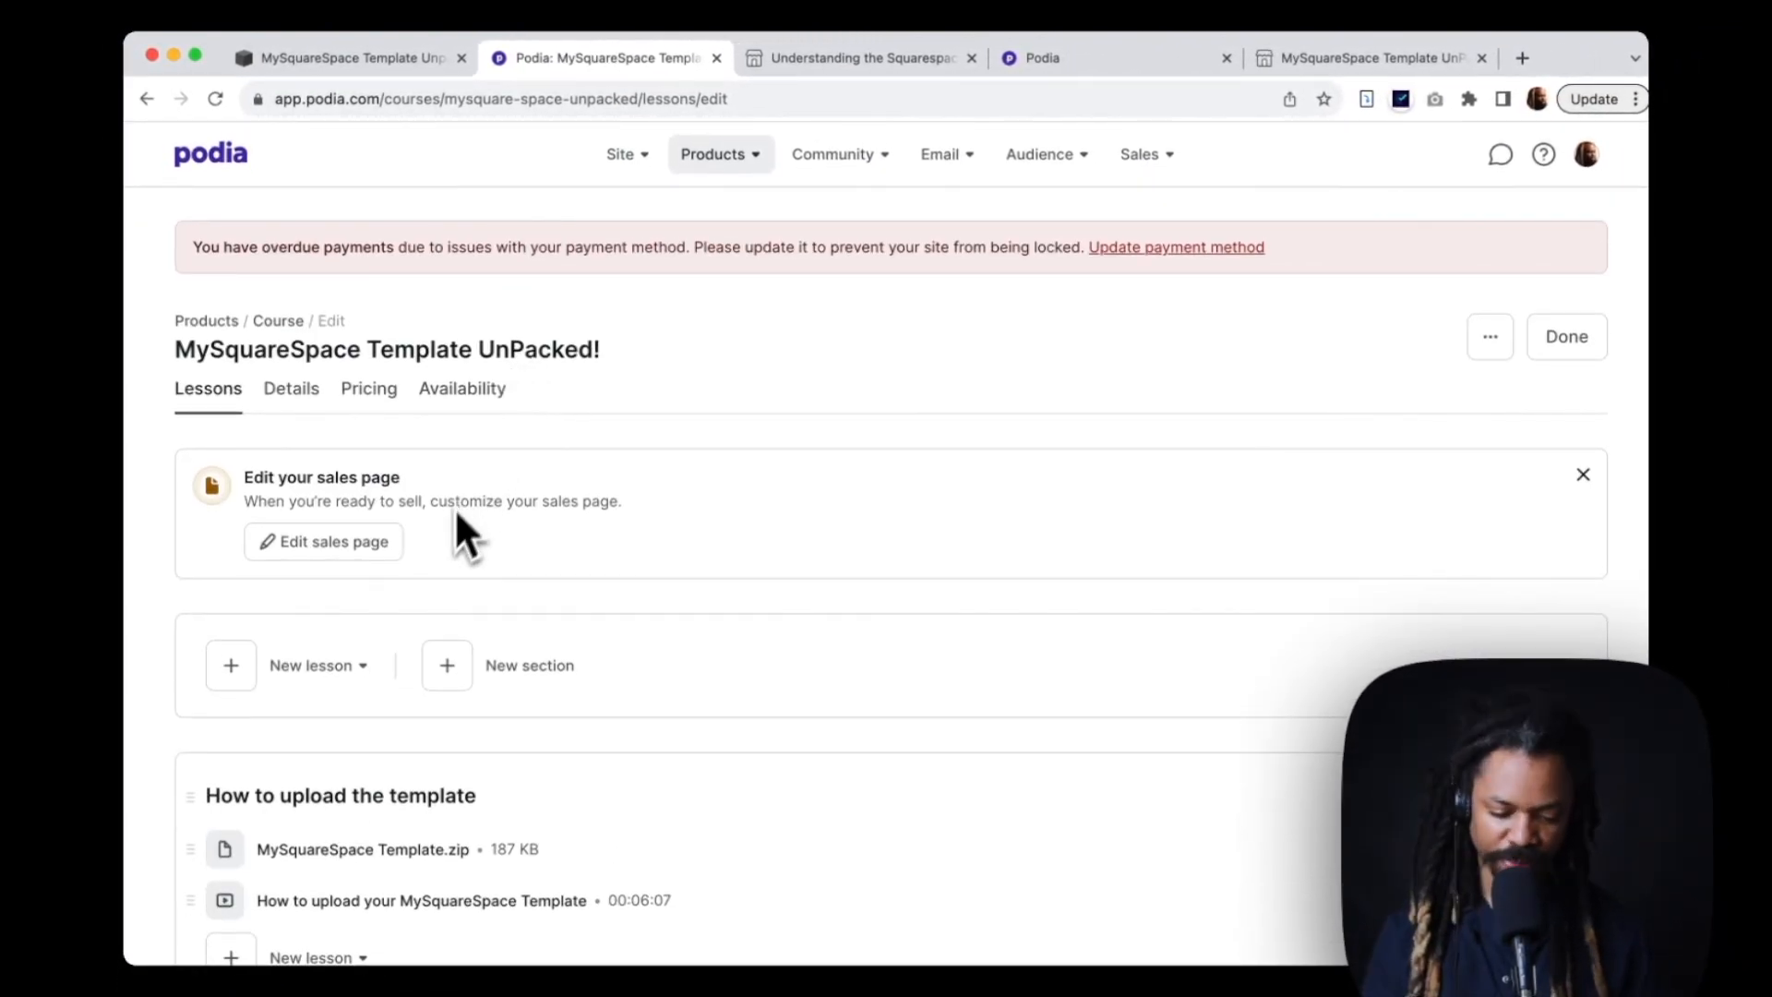
scroll(456, 504, down, 2)
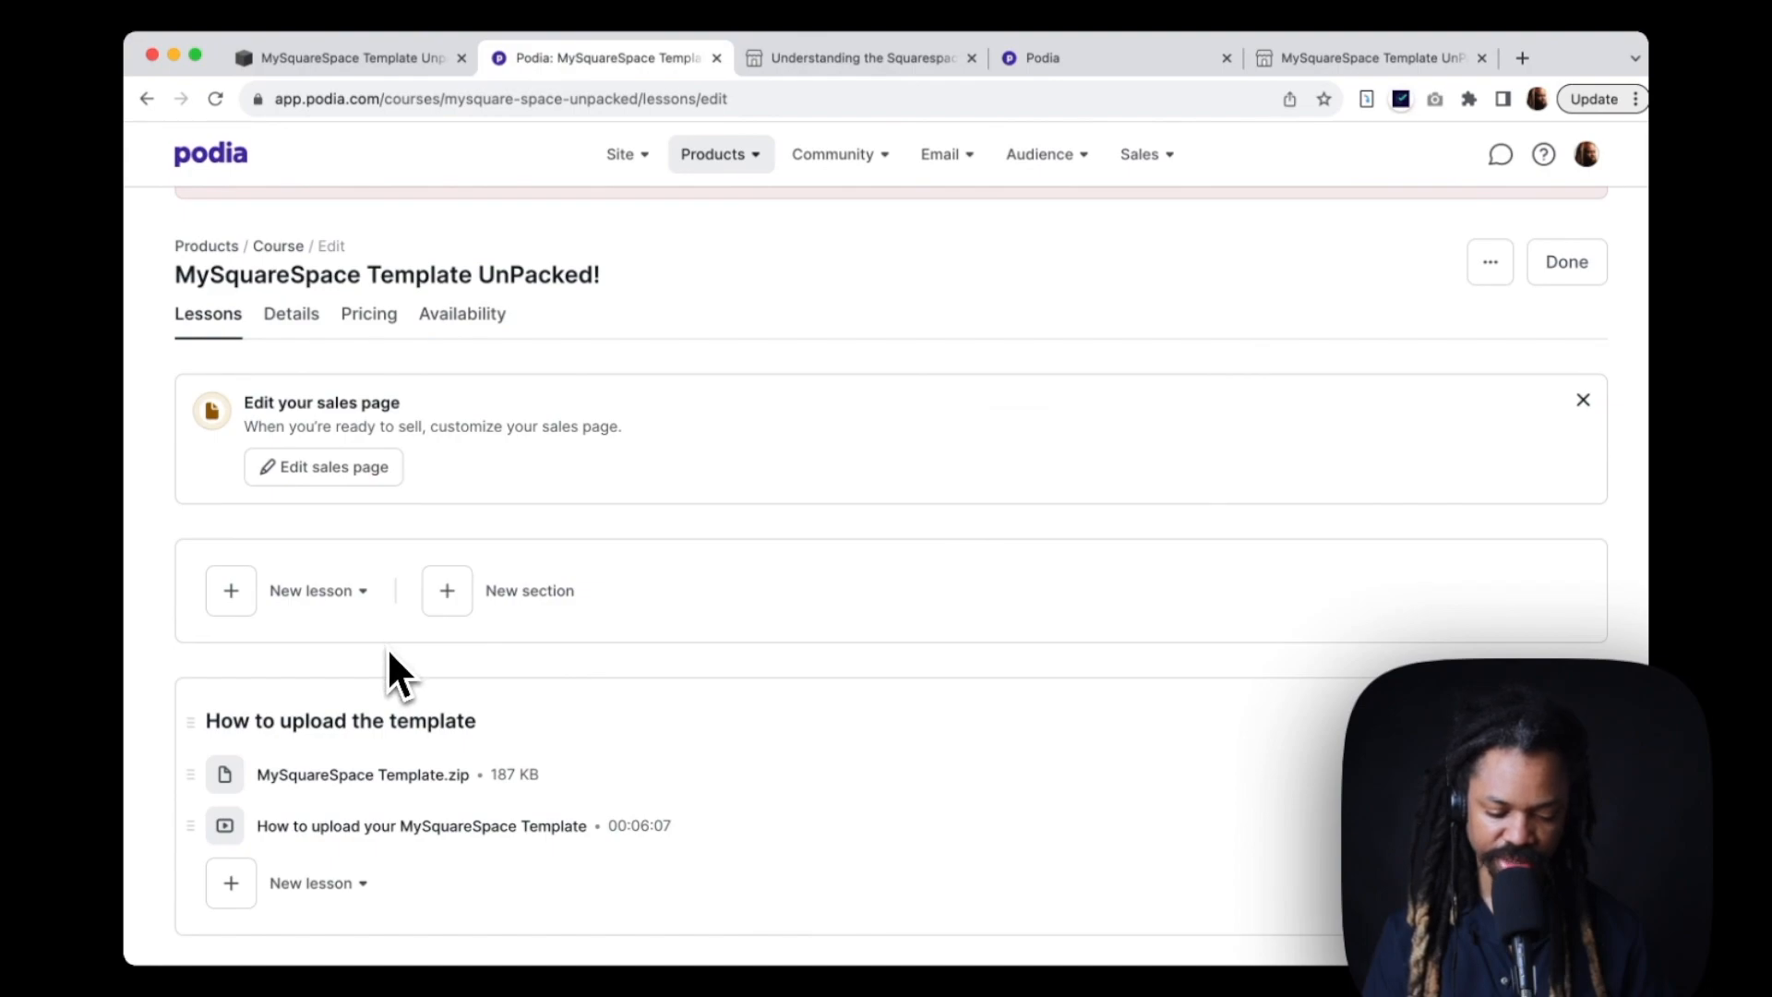
scroll(385, 646, down, 2)
scroll(375, 760, down, 2)
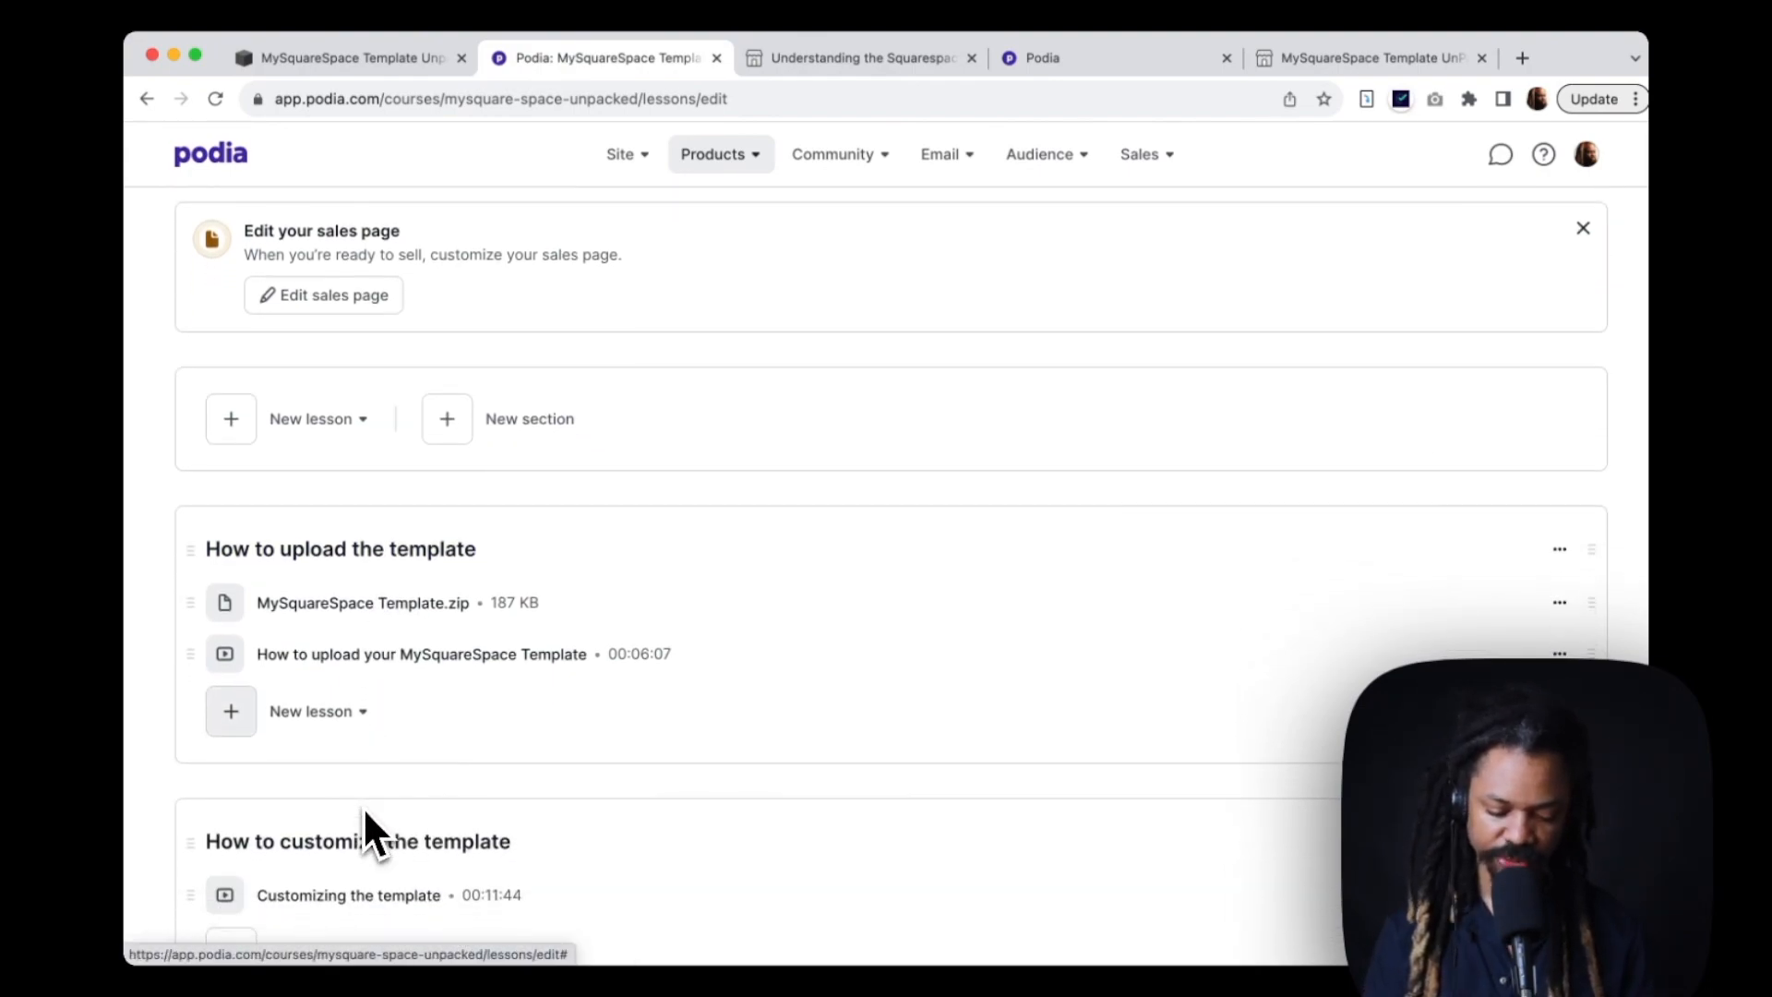
scroll(356, 738, down, 2)
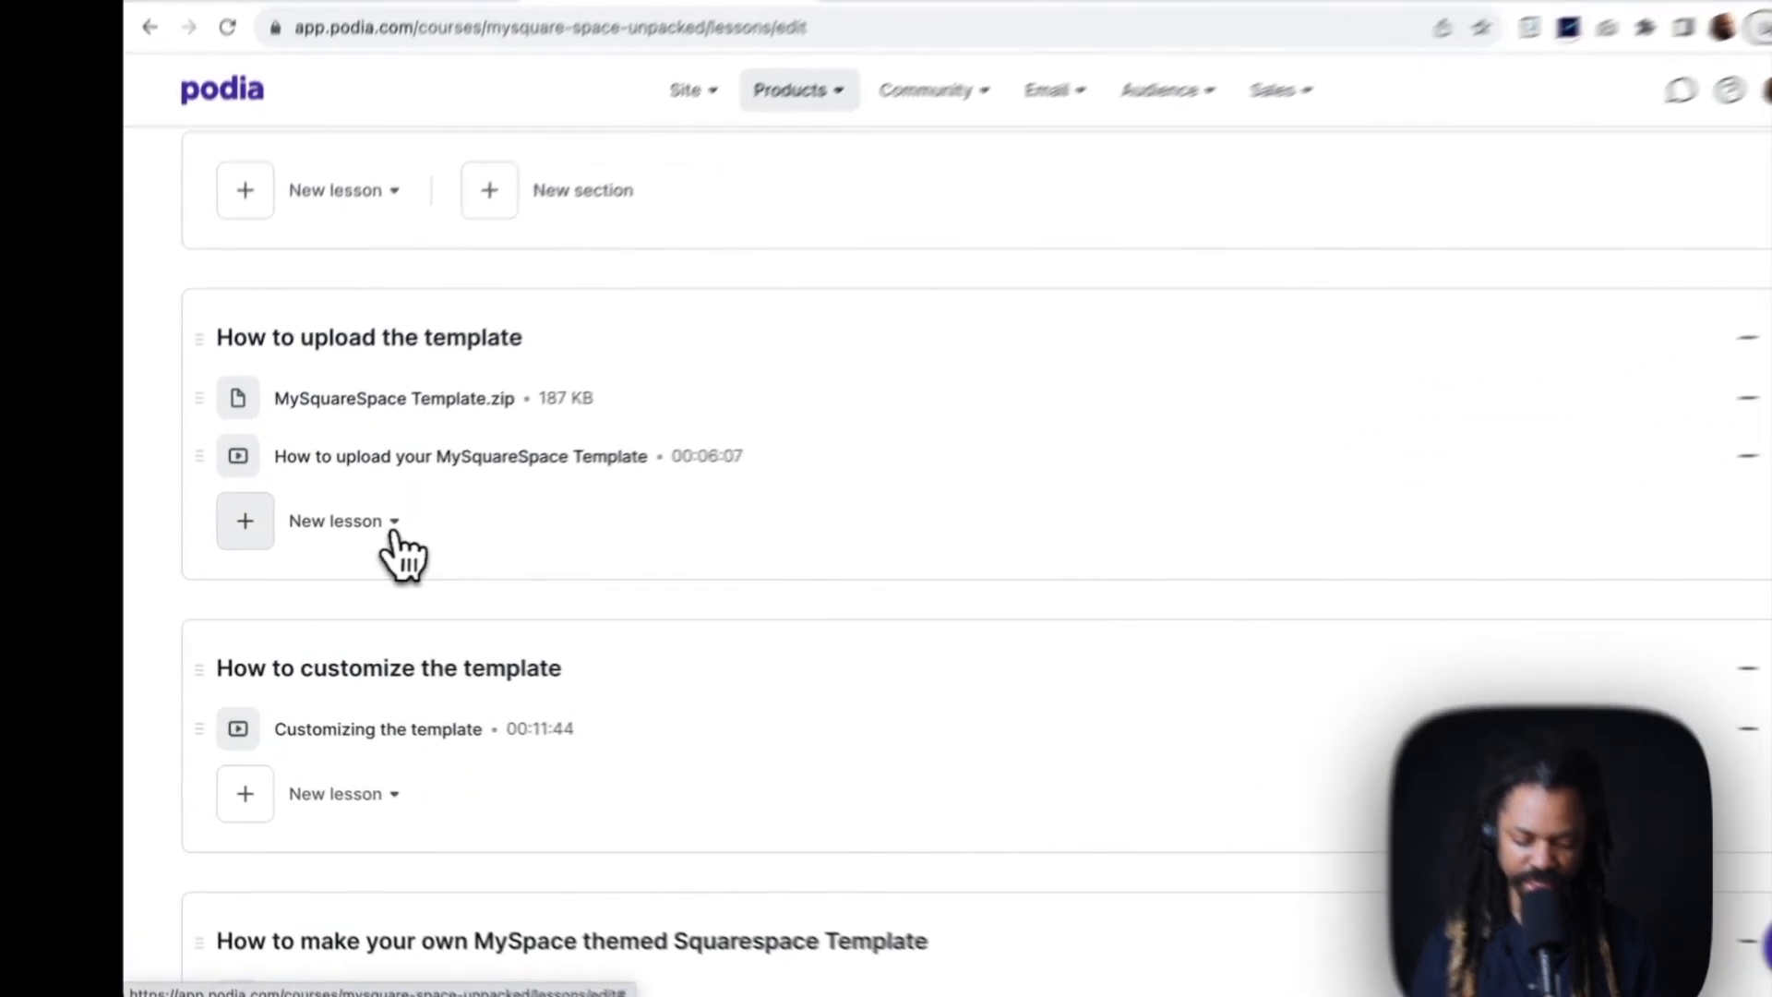
click(387, 535)
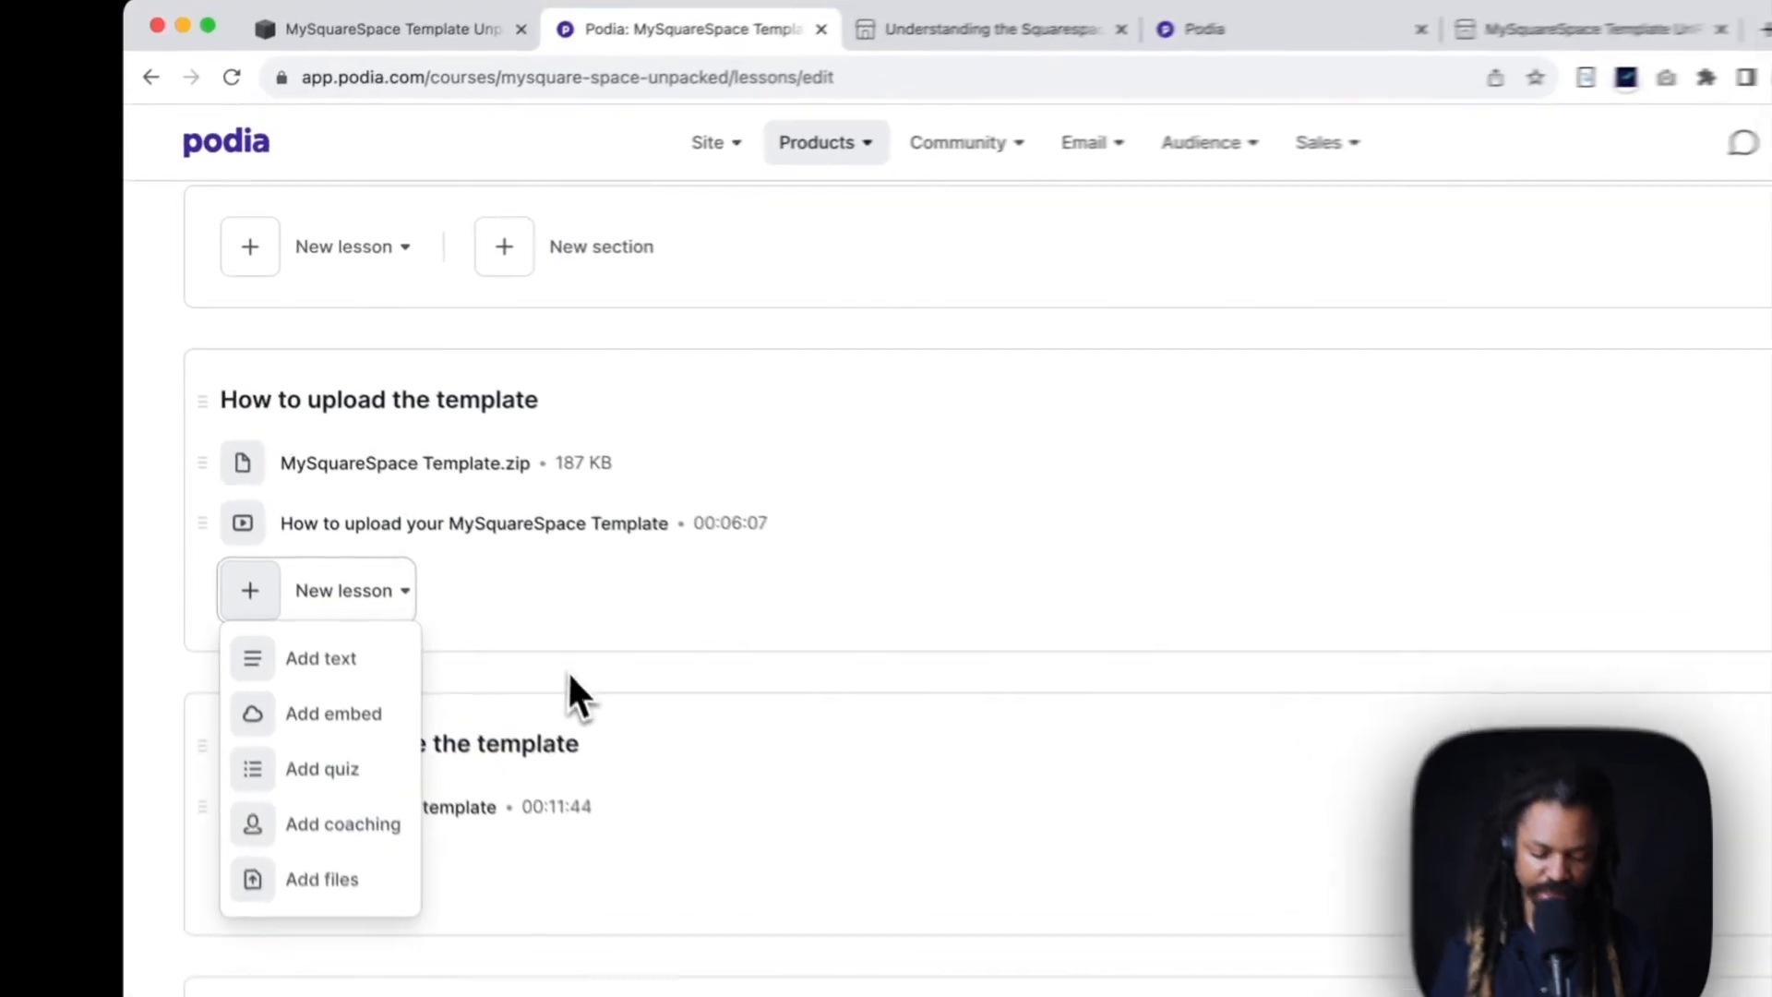
click(568, 677)
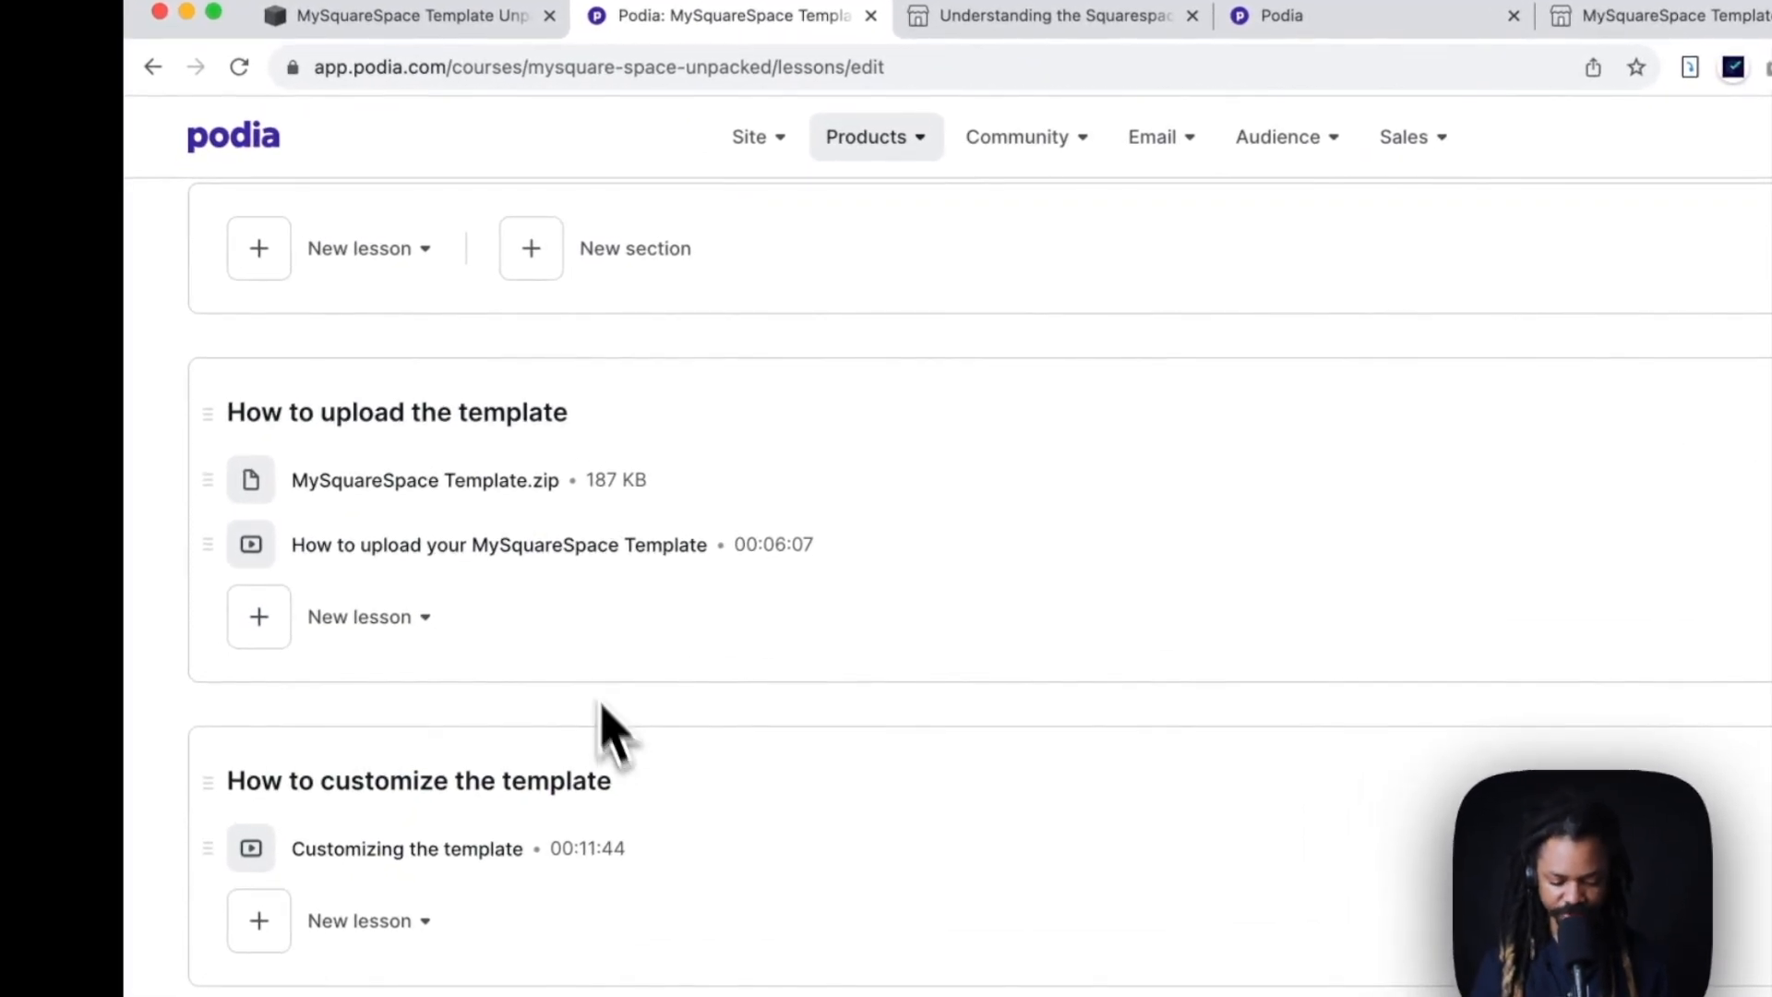
scroll(572, 443, up, 5)
scroll(602, 498, up, 2)
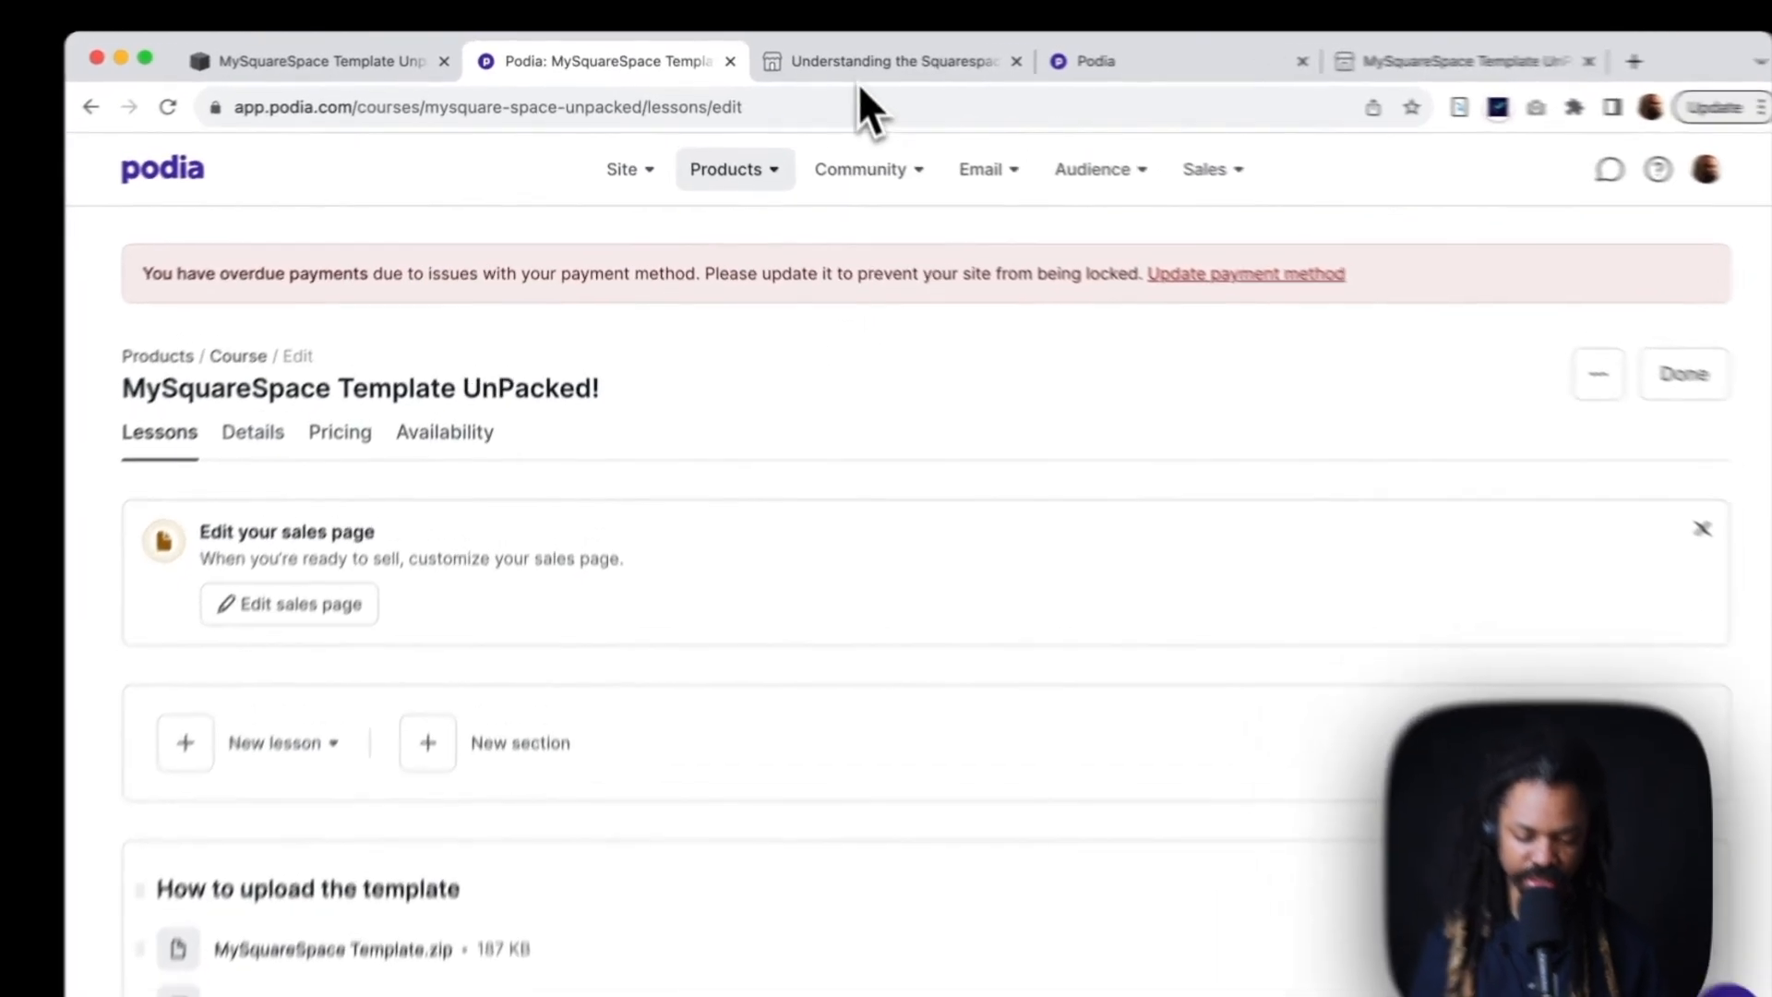
Step: Switch to the Podia course preview and look through the lesson page, advancing to the following lesson to view its video and text
click(827, 61)
scroll(692, 495, up, 6)
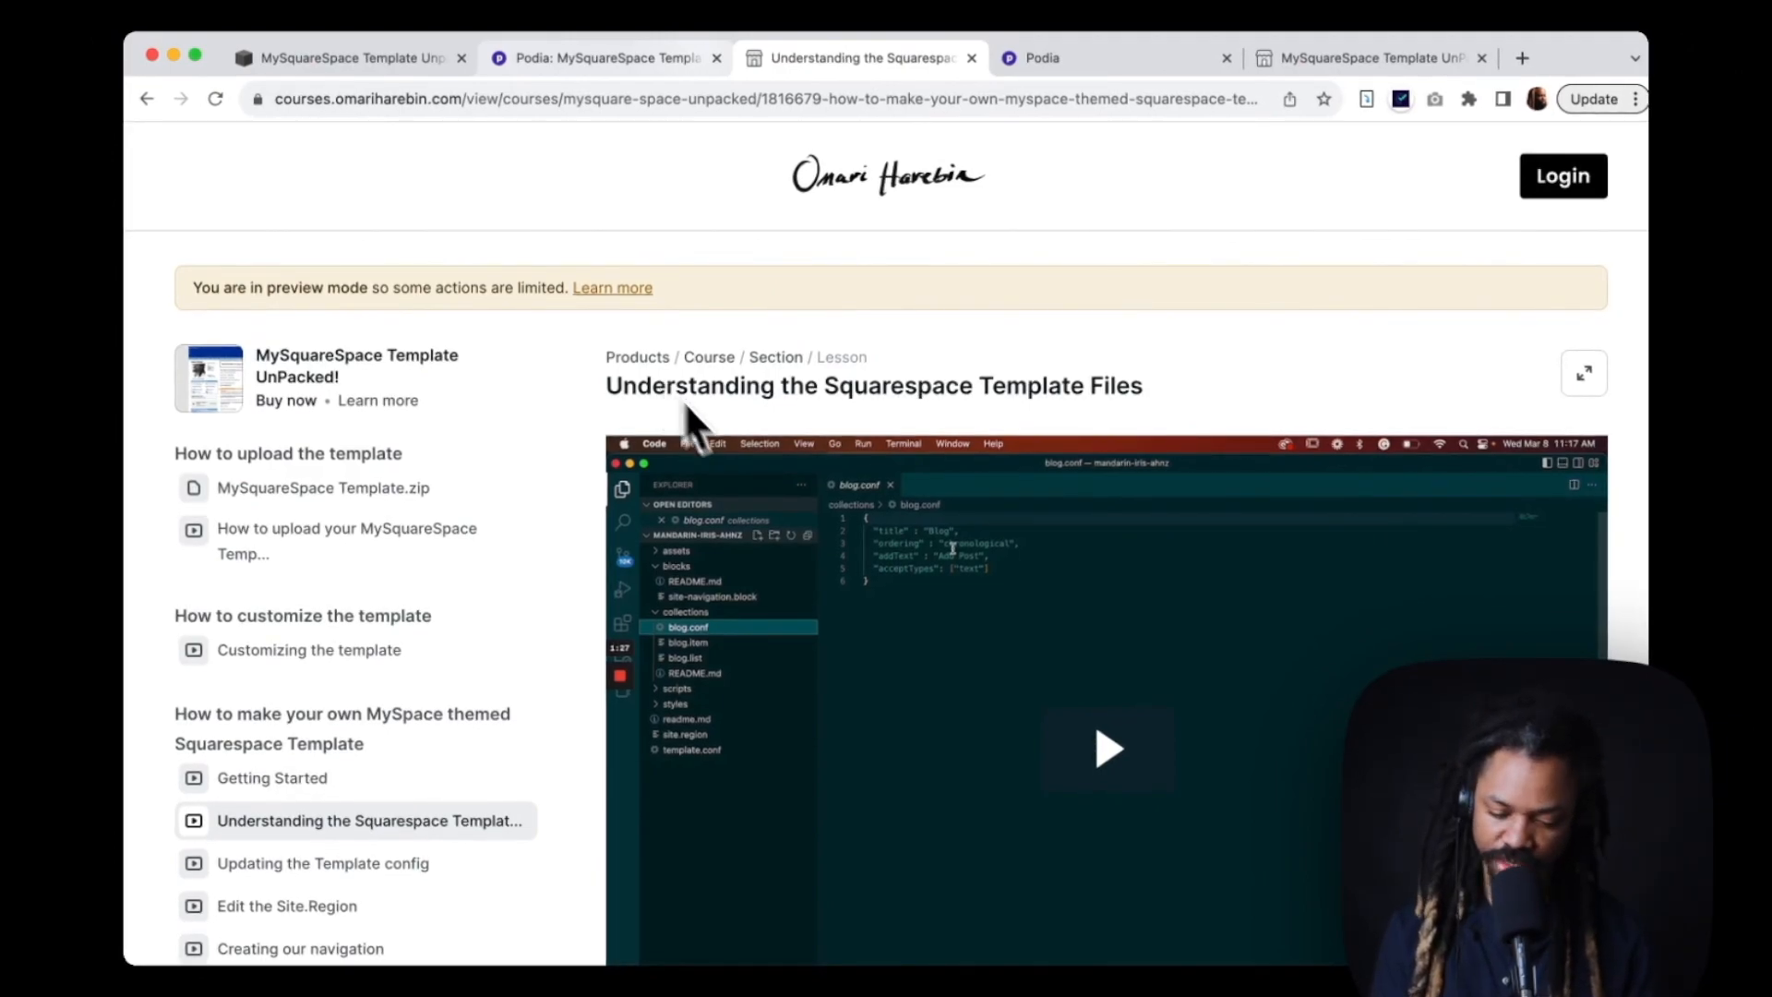
scroll(745, 461, down, 6)
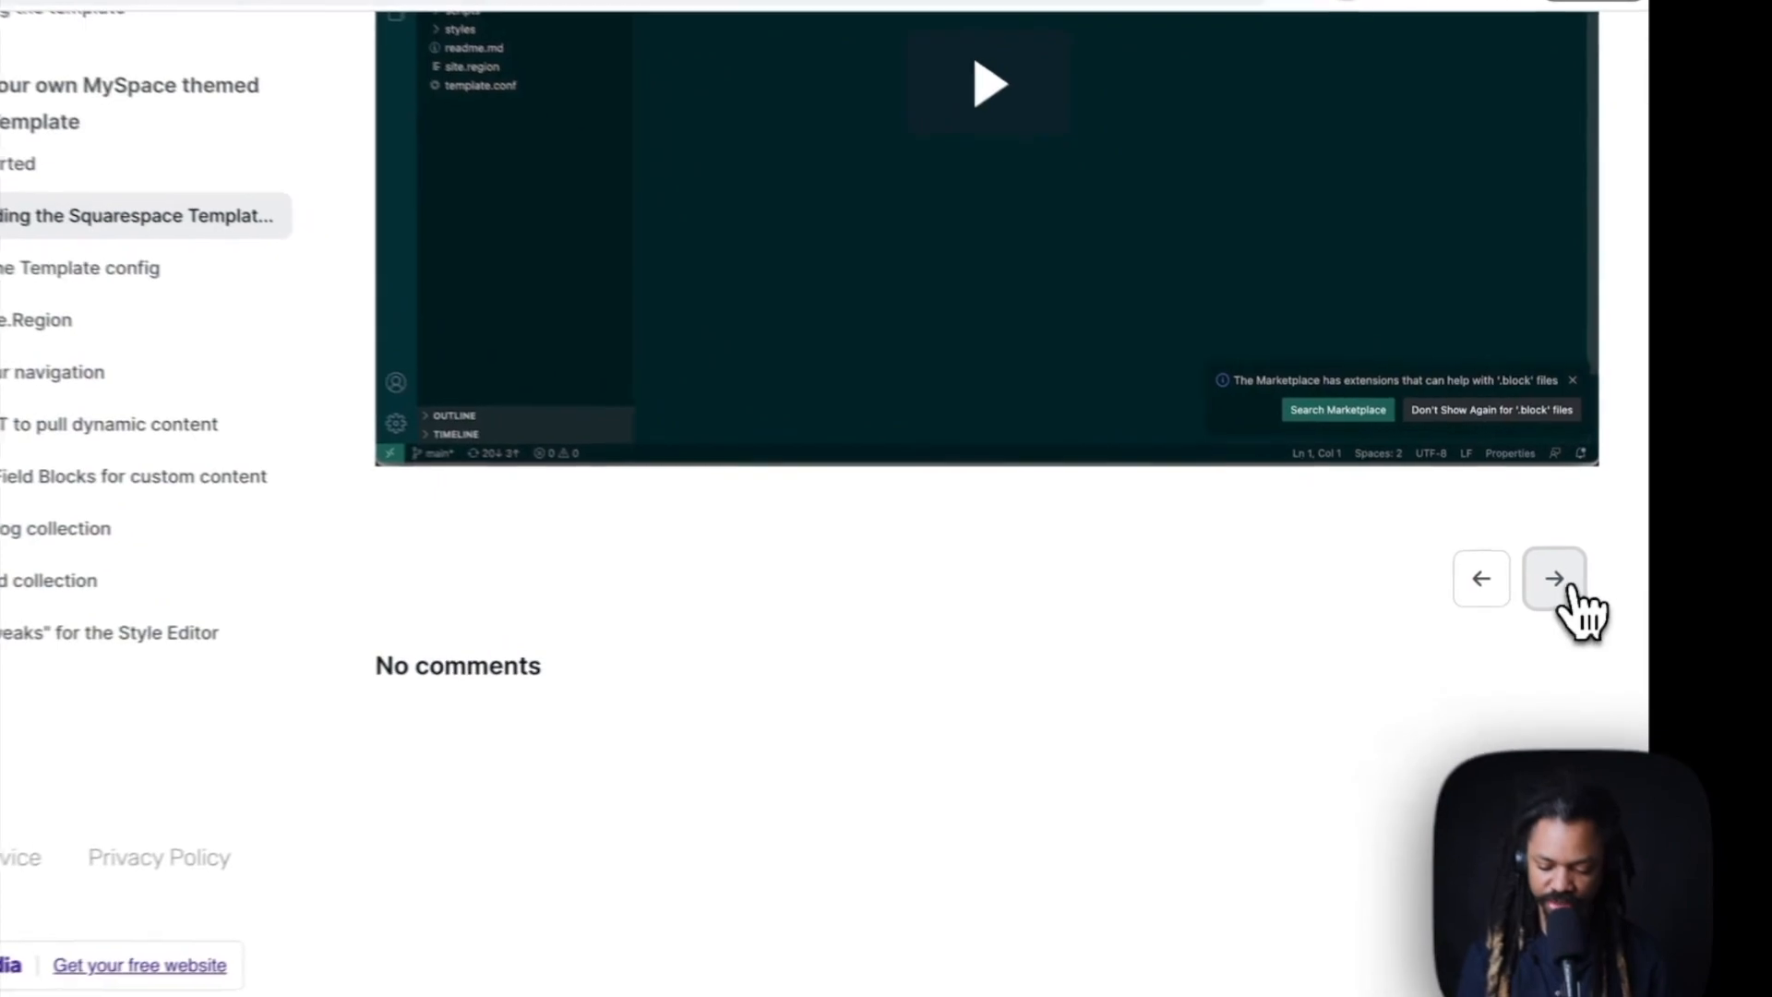
click(1556, 579)
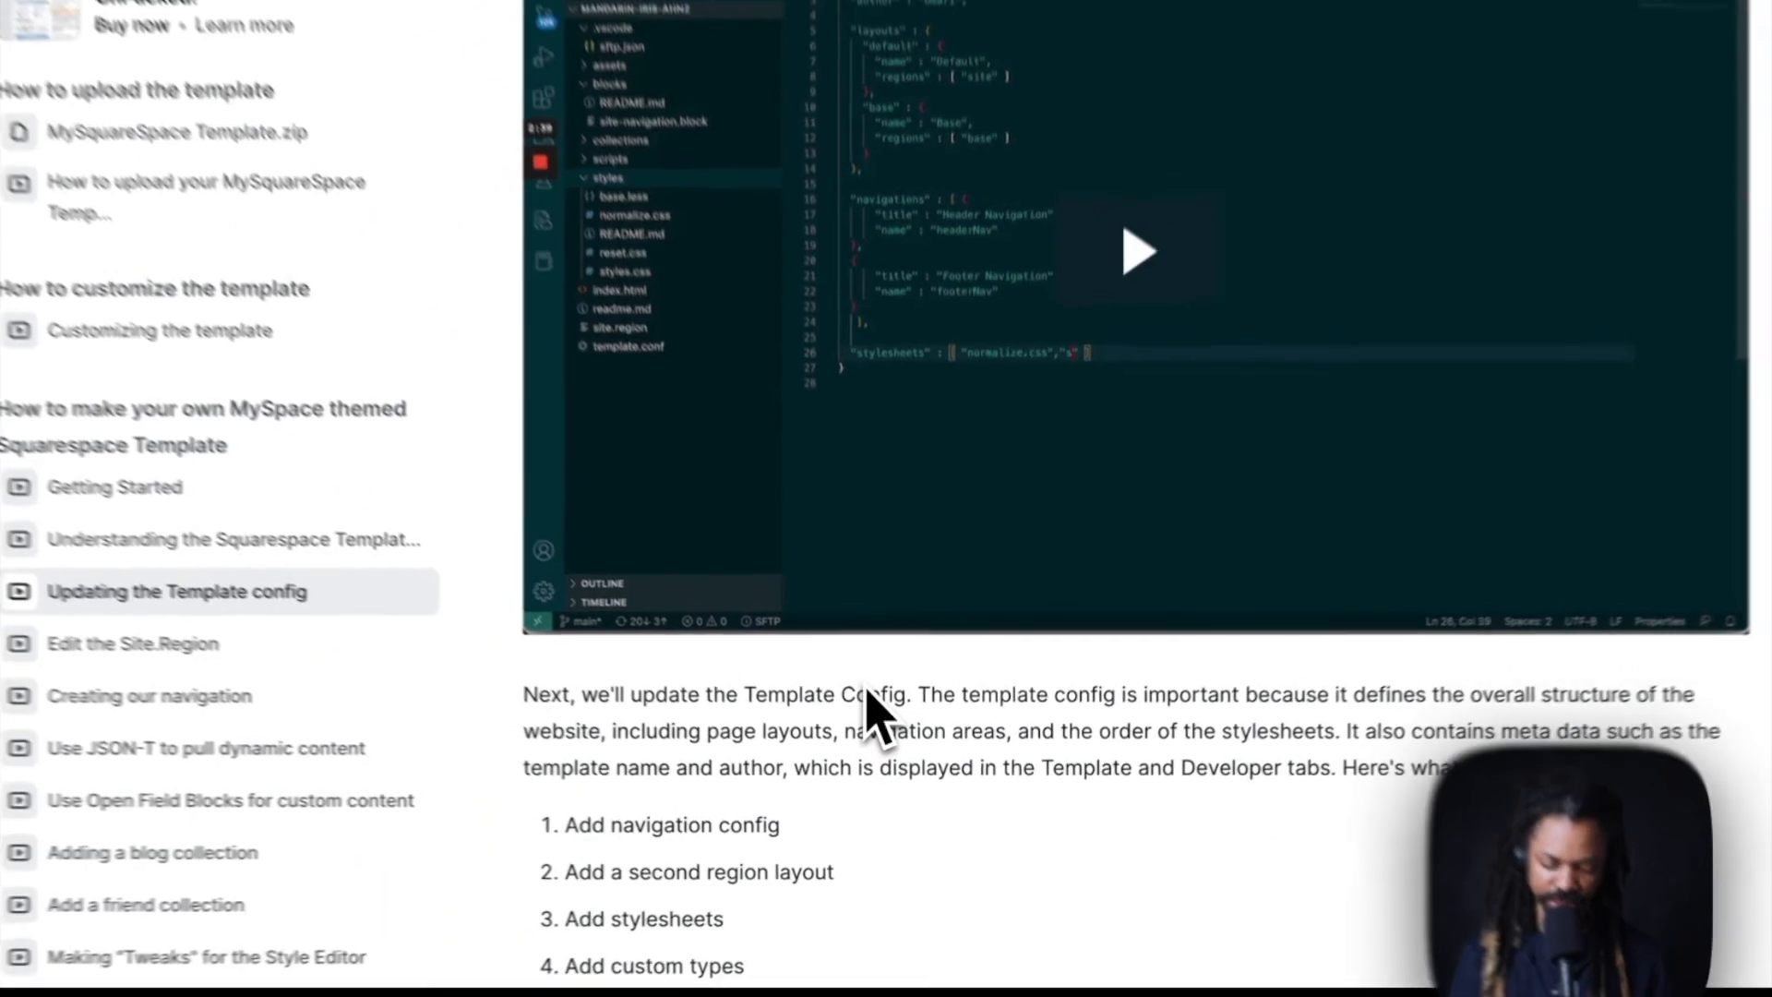
scroll(863, 685, down, 4)
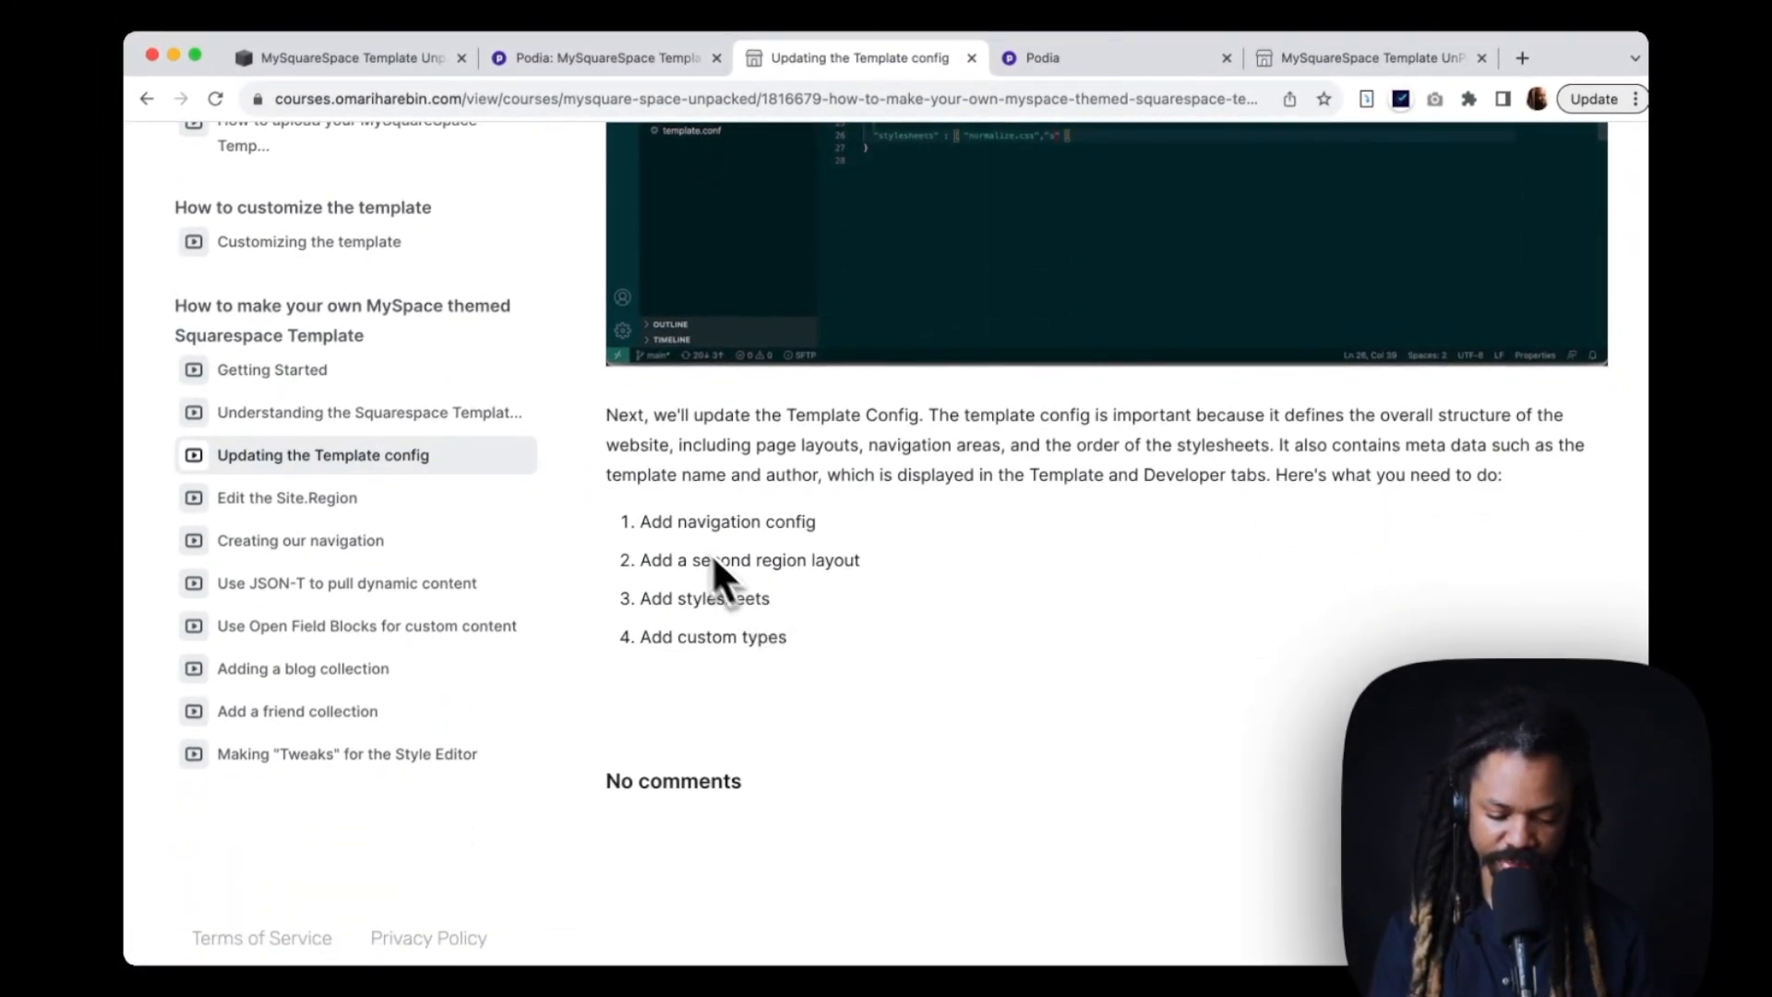
scroll(717, 558, up, 5)
scroll(681, 544, up, 3)
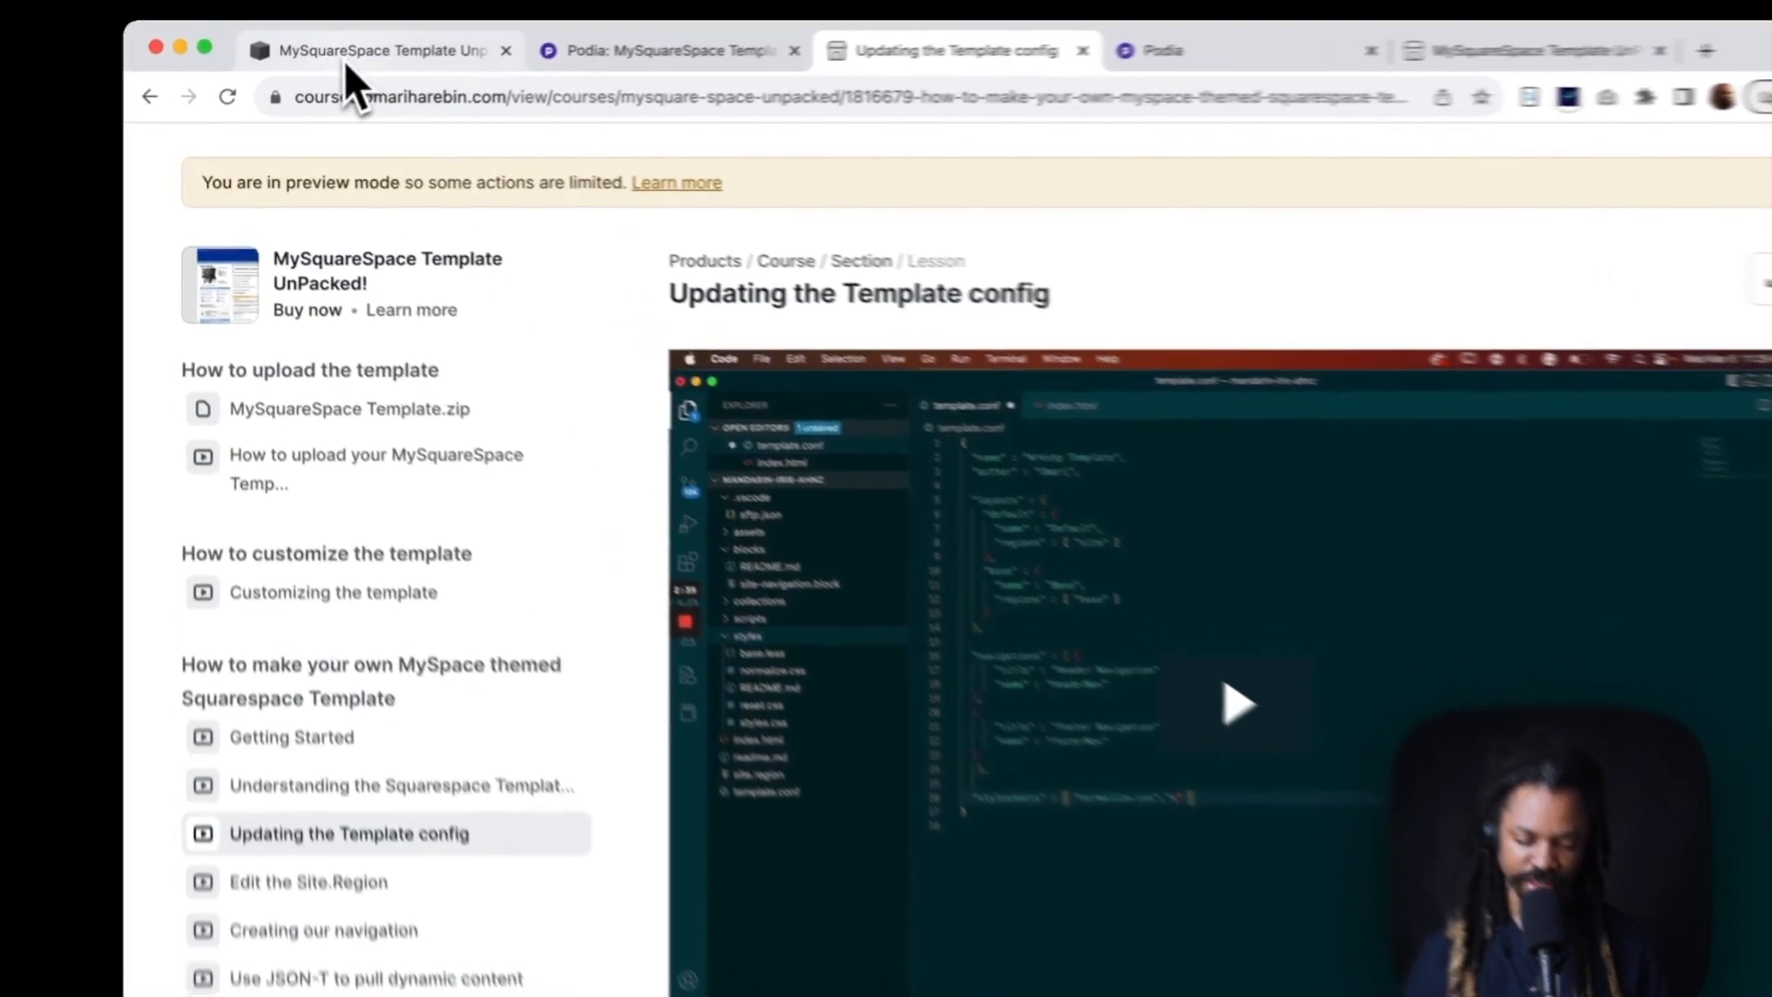
Step: Switch to Squarespace and open the Start Here lesson from the MySquareSpace Template course's content
click(349, 57)
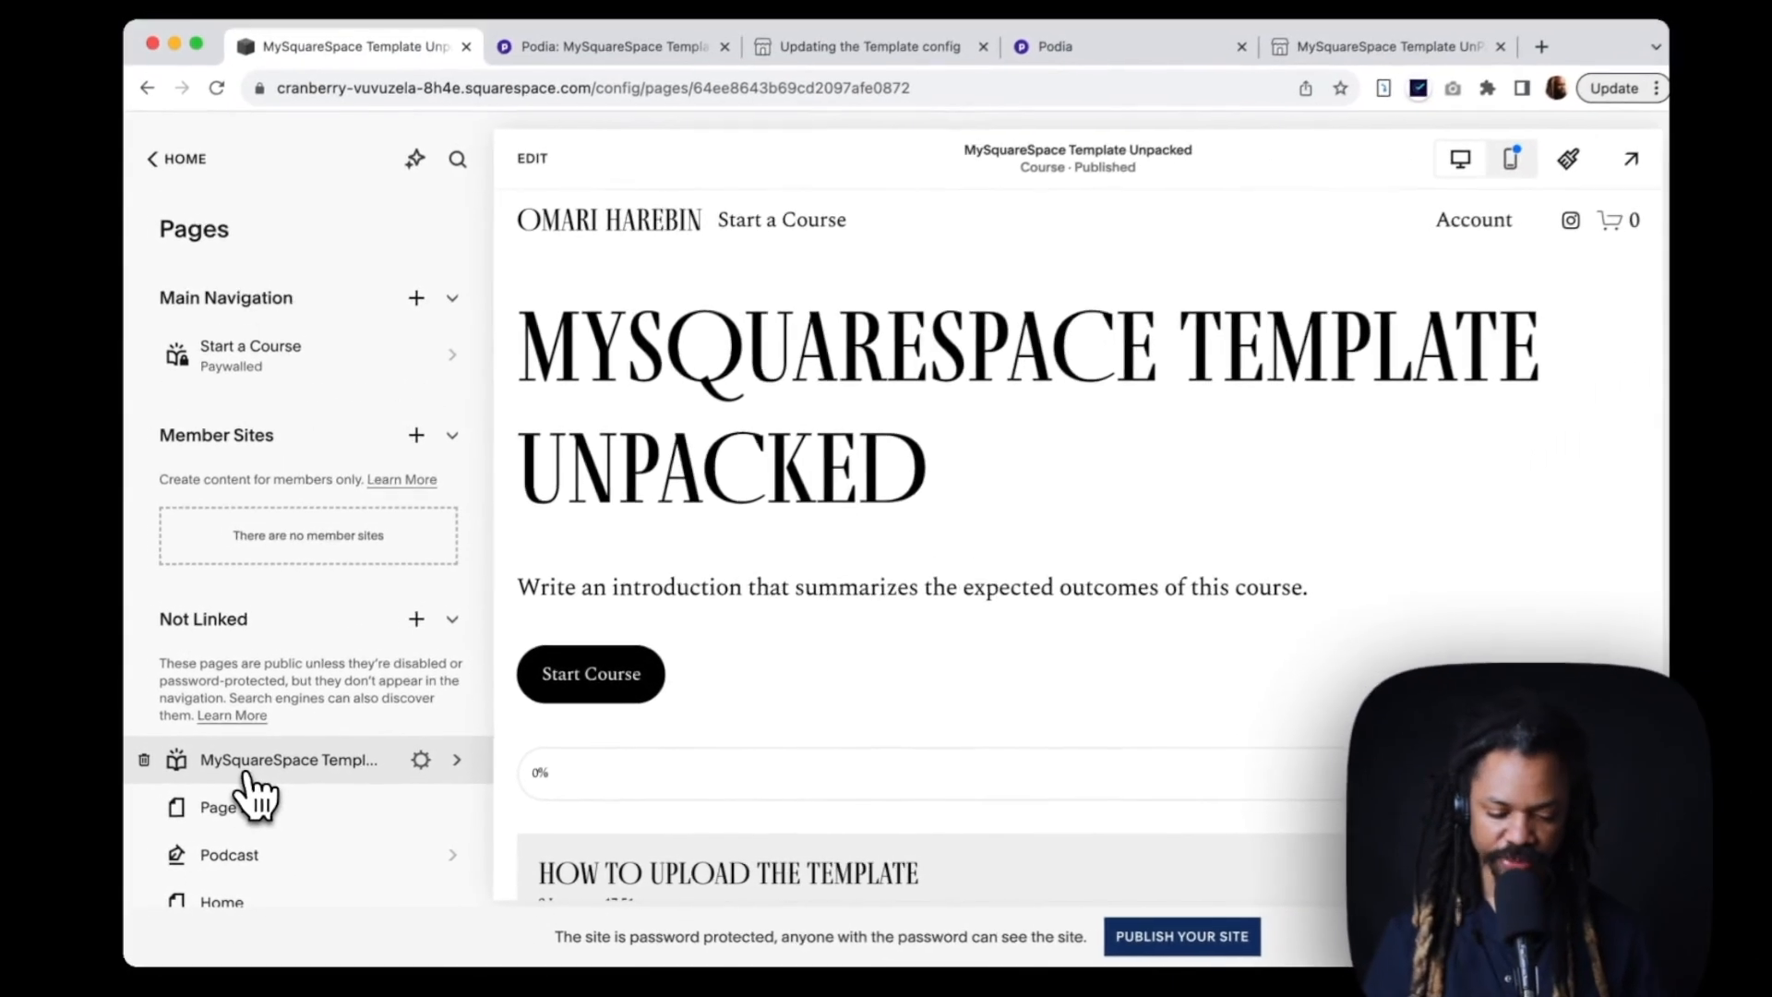
click(279, 744)
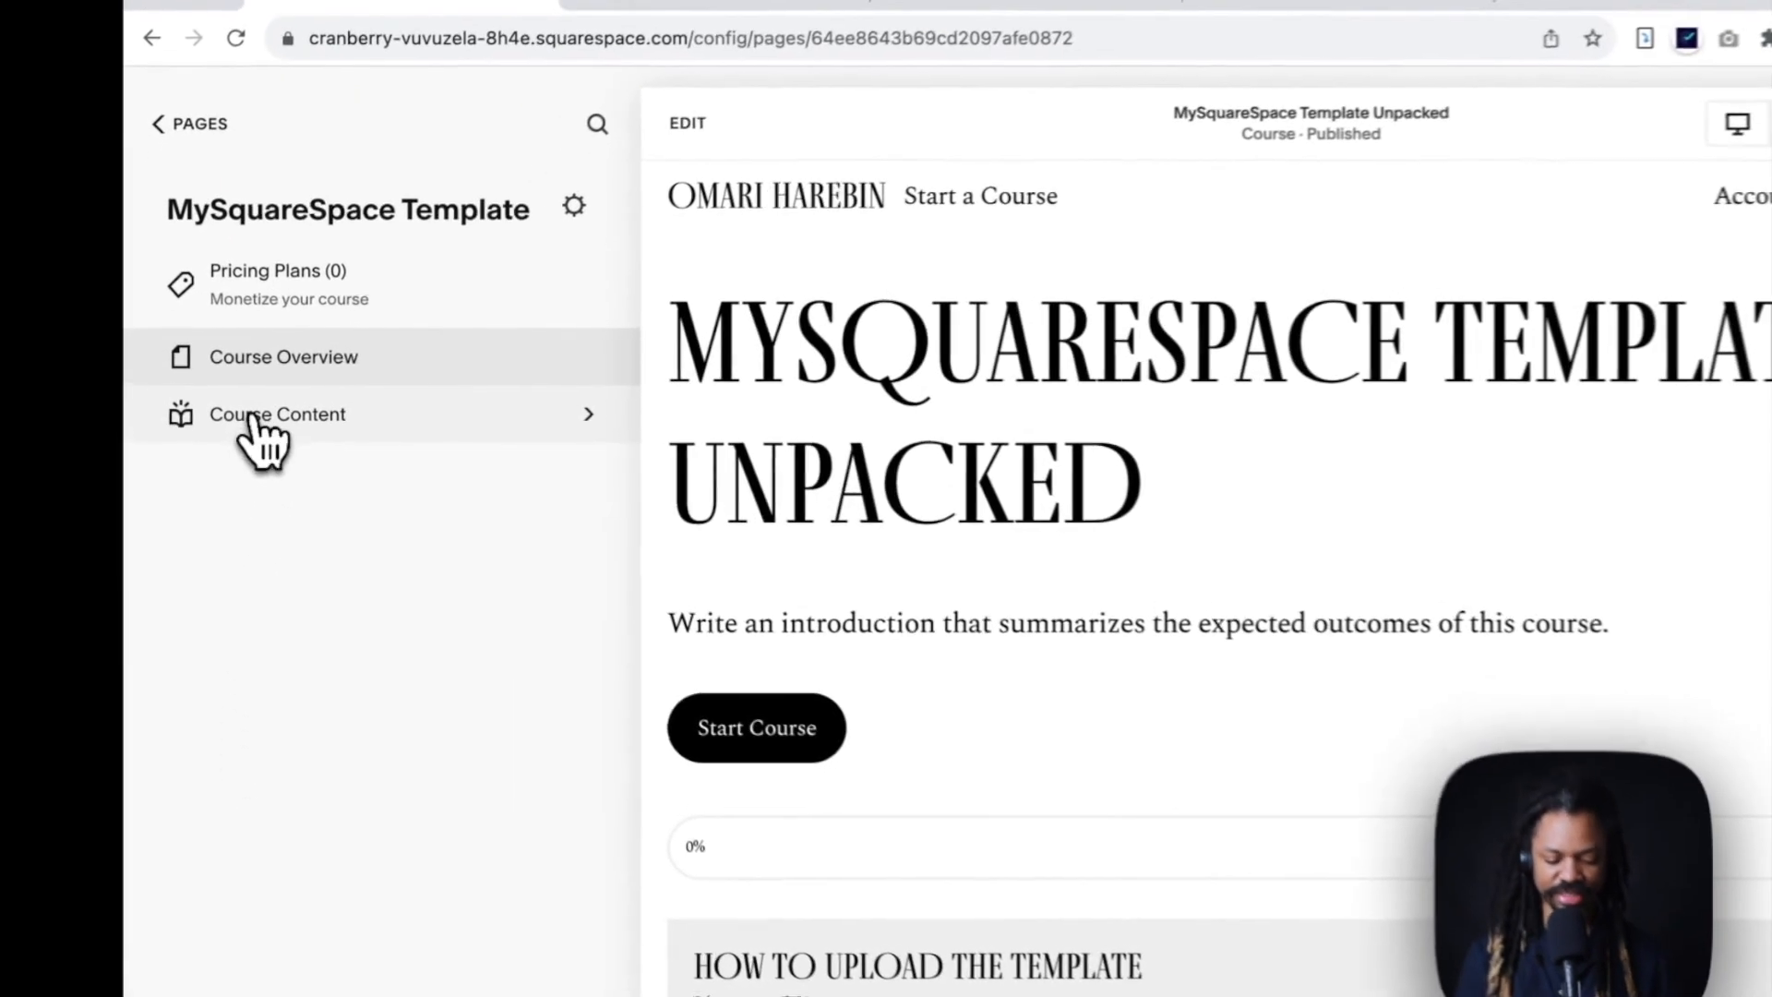
click(229, 409)
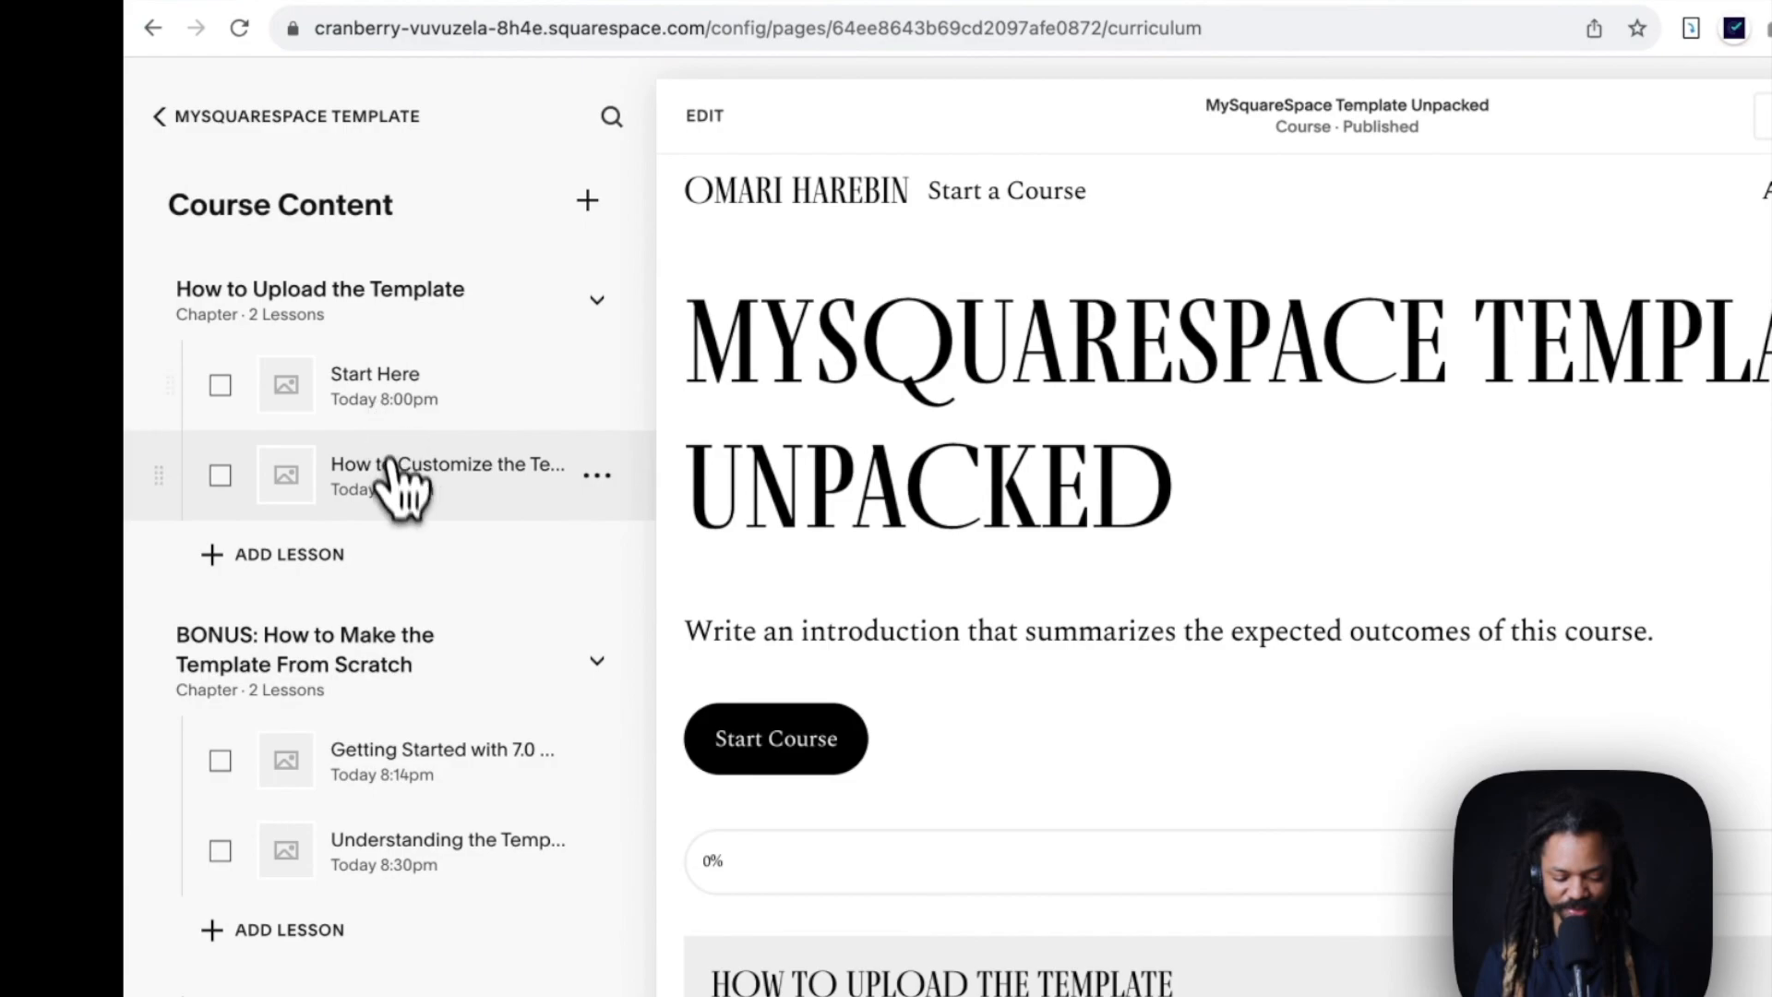
click(355, 399)
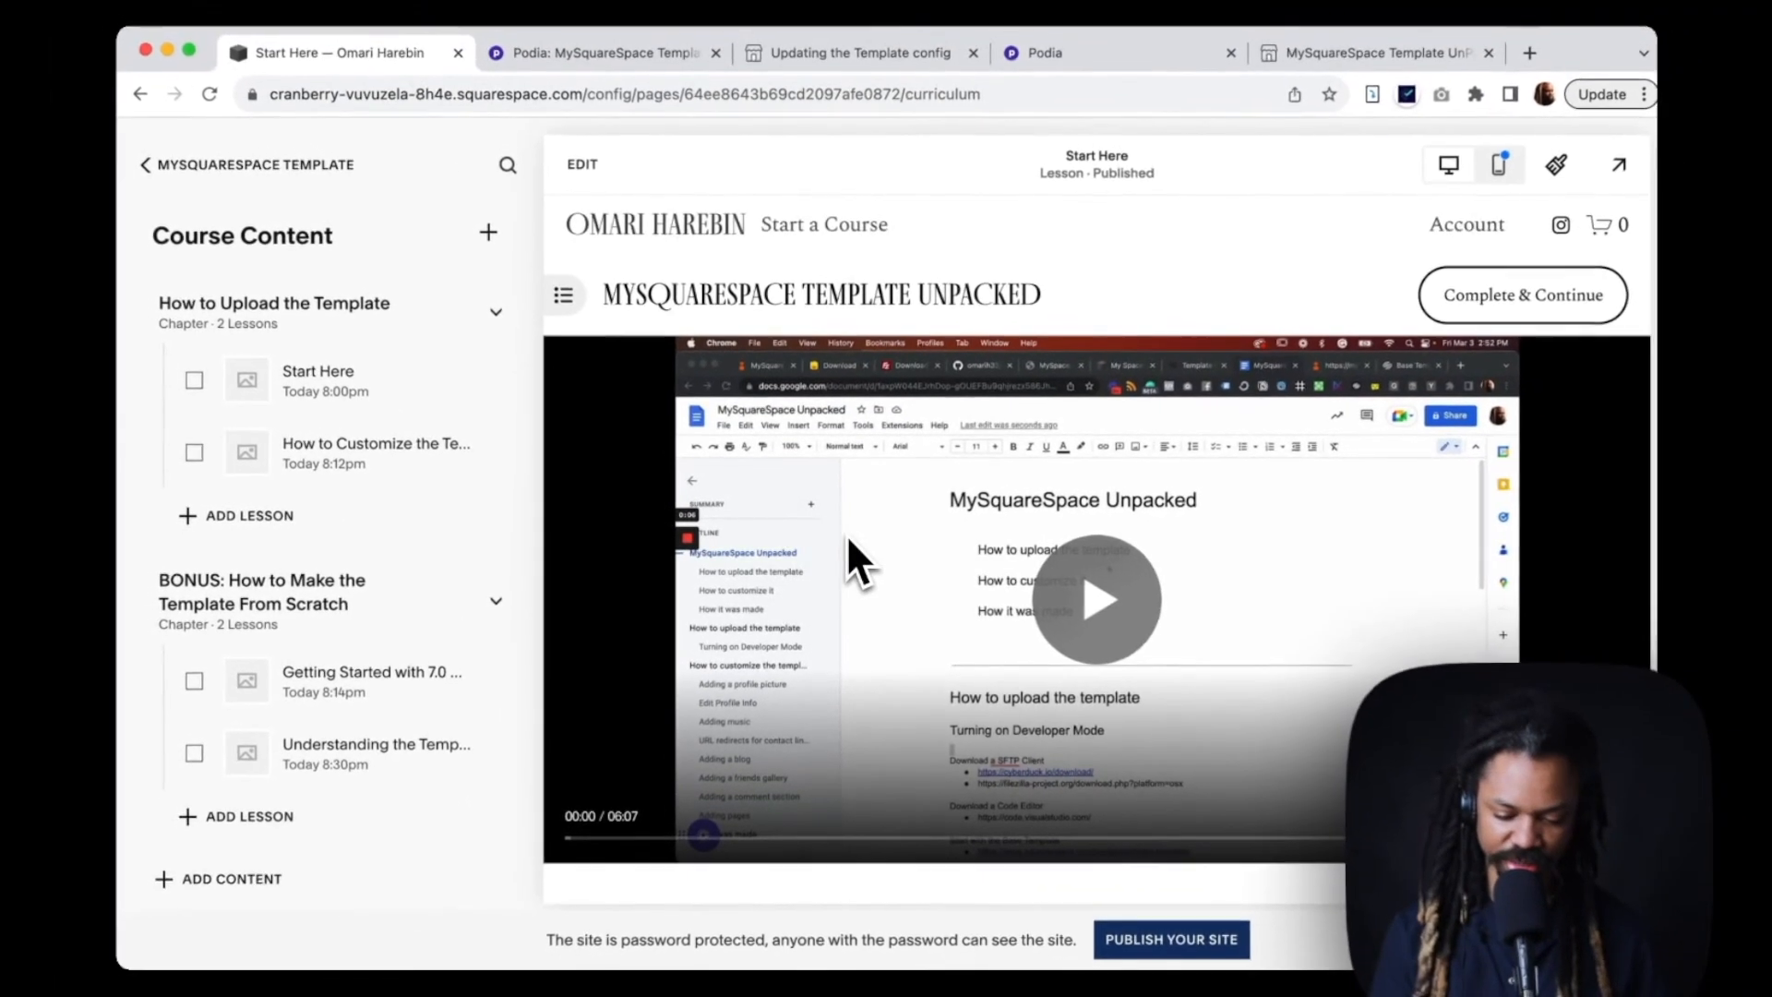
scroll(851, 540, down, 5)
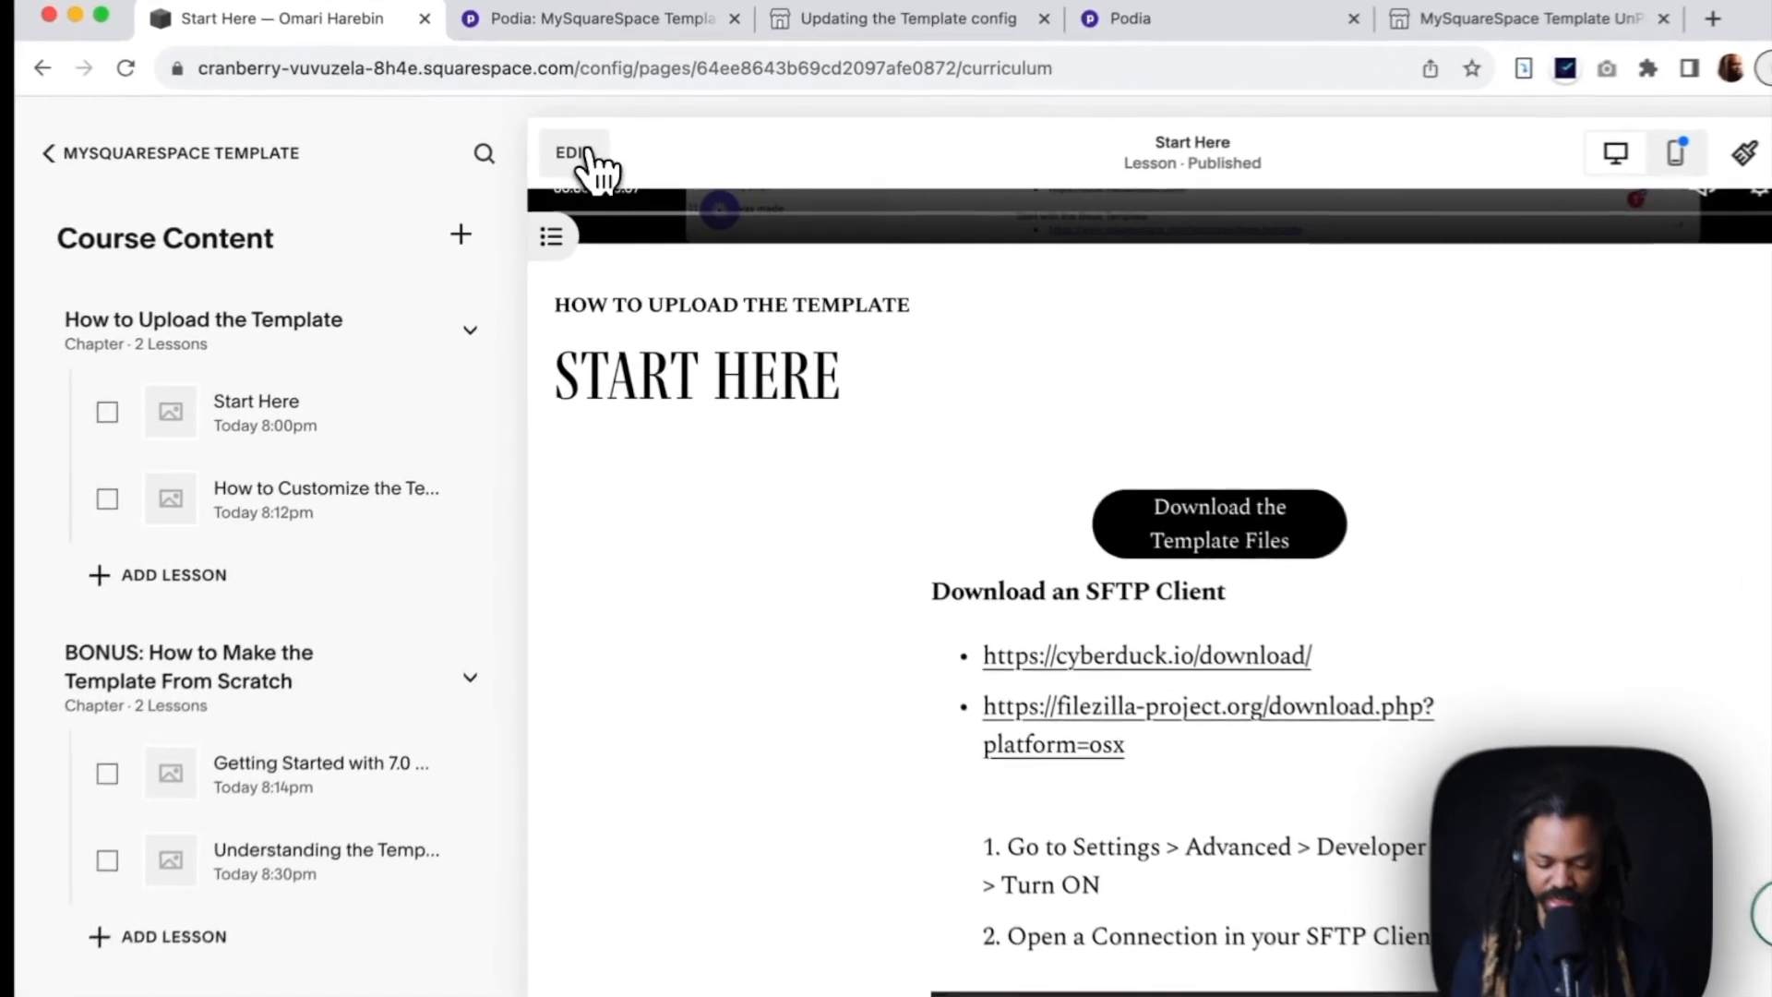
Step: Edit the Start Here lesson, moving the content blocks below the Download the Template Files button down to leave a gap, and save
click(591, 166)
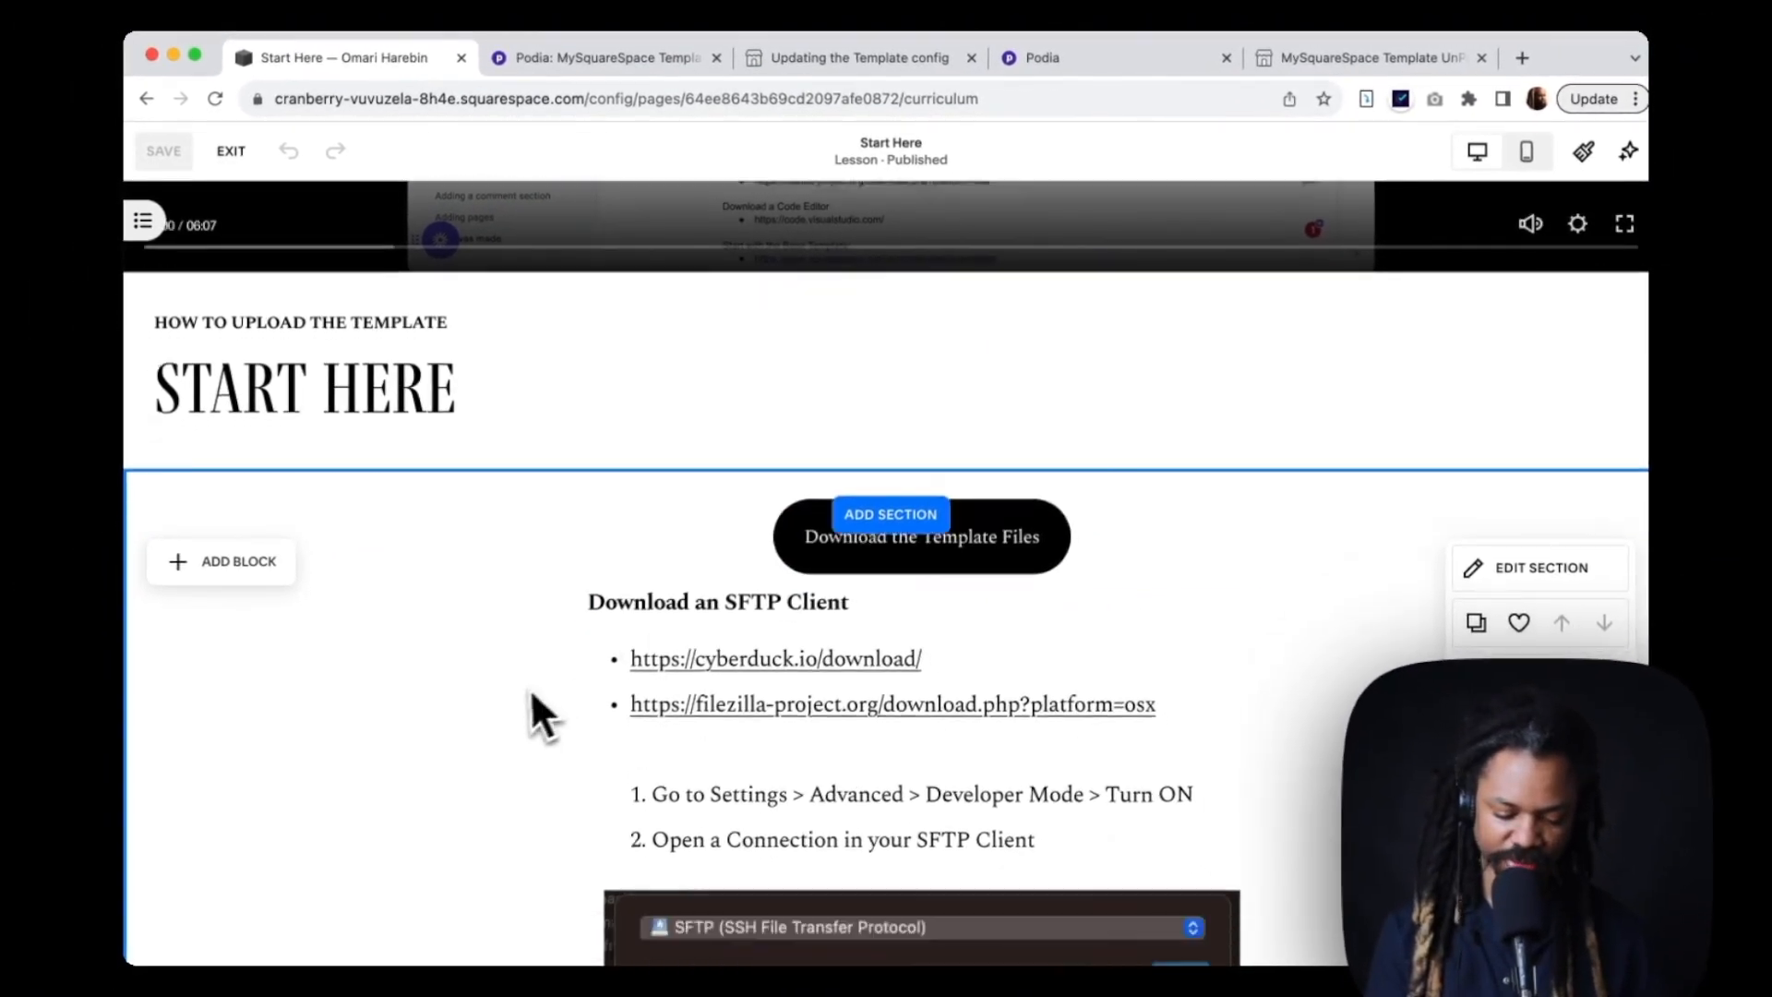
scroll(515, 691, down, 7)
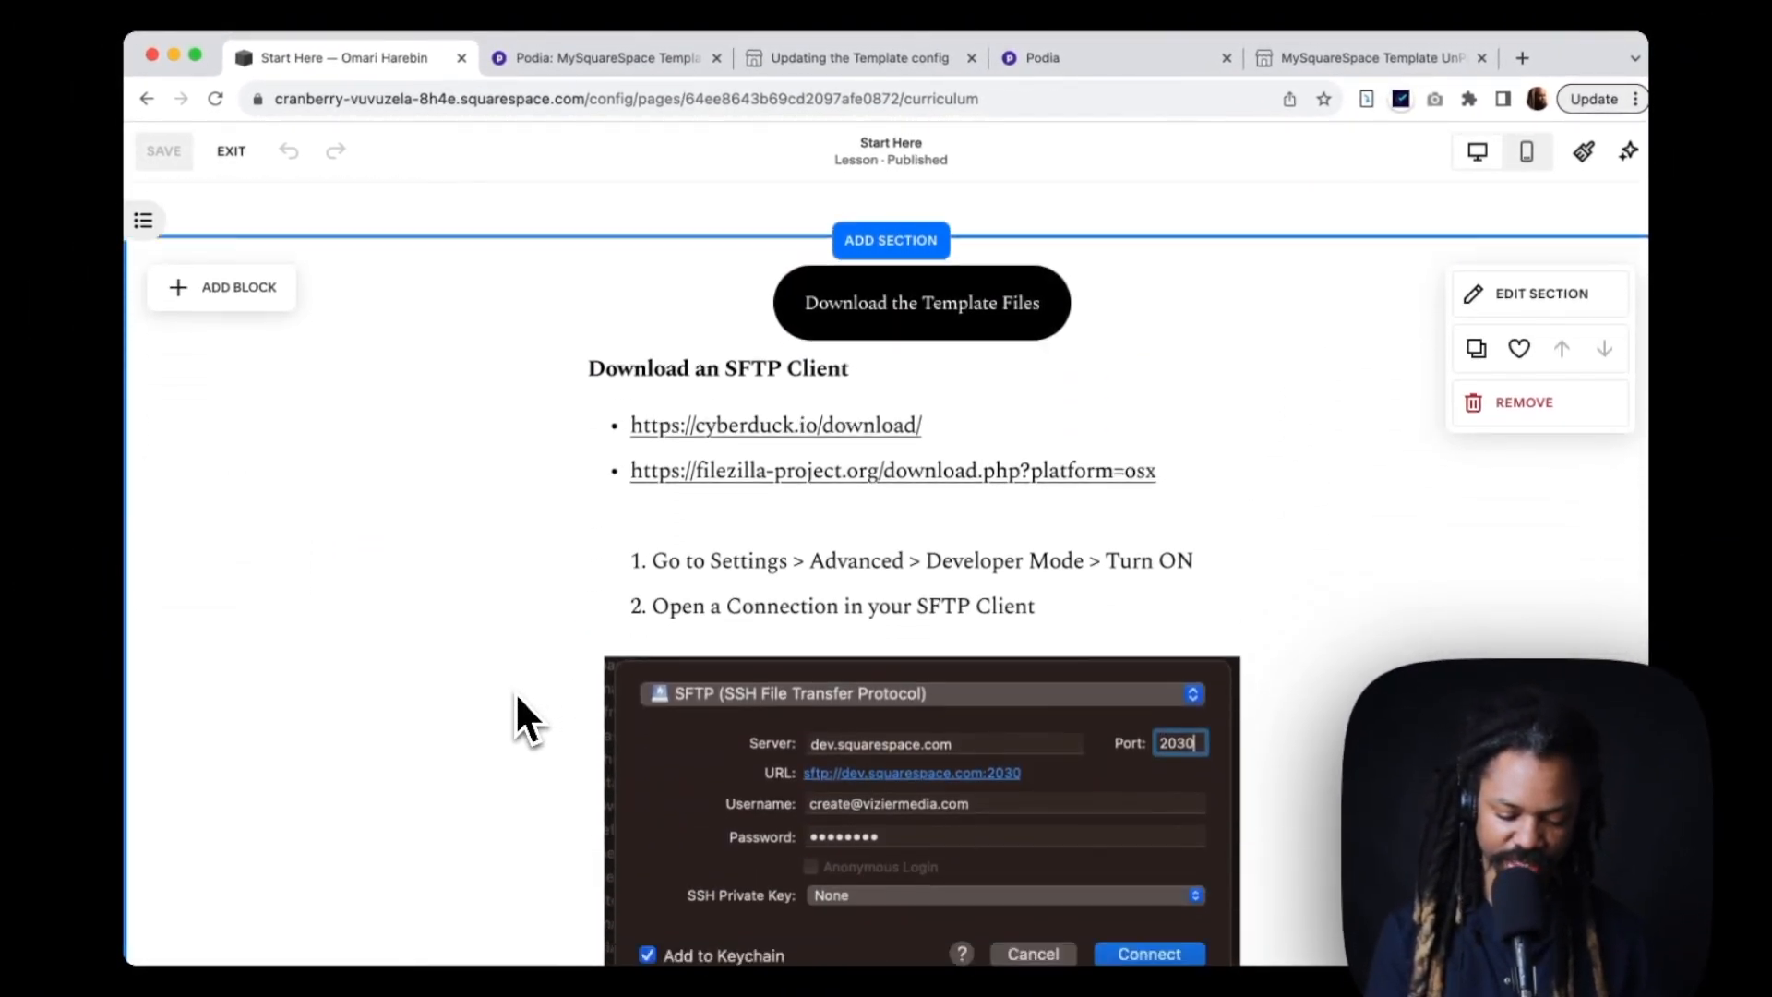
scroll(515, 690, up, 2)
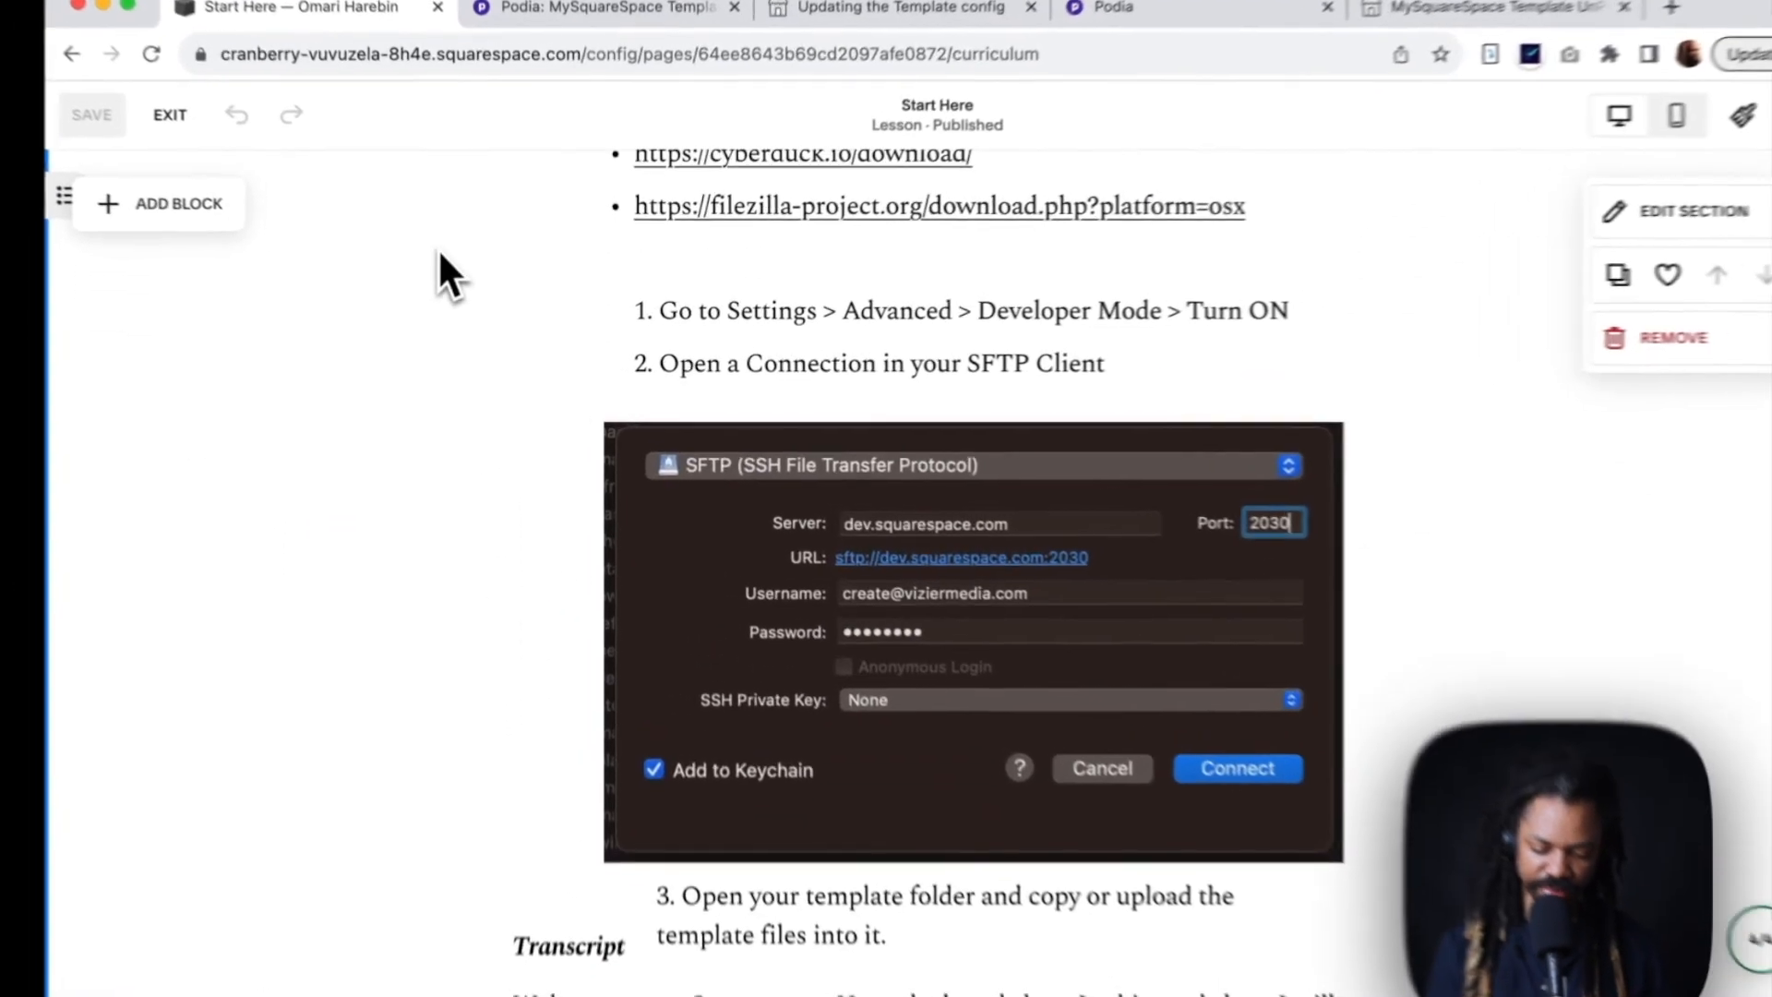
drag(461, 267, 1355, 959)
scroll(1180, 554, up, 4)
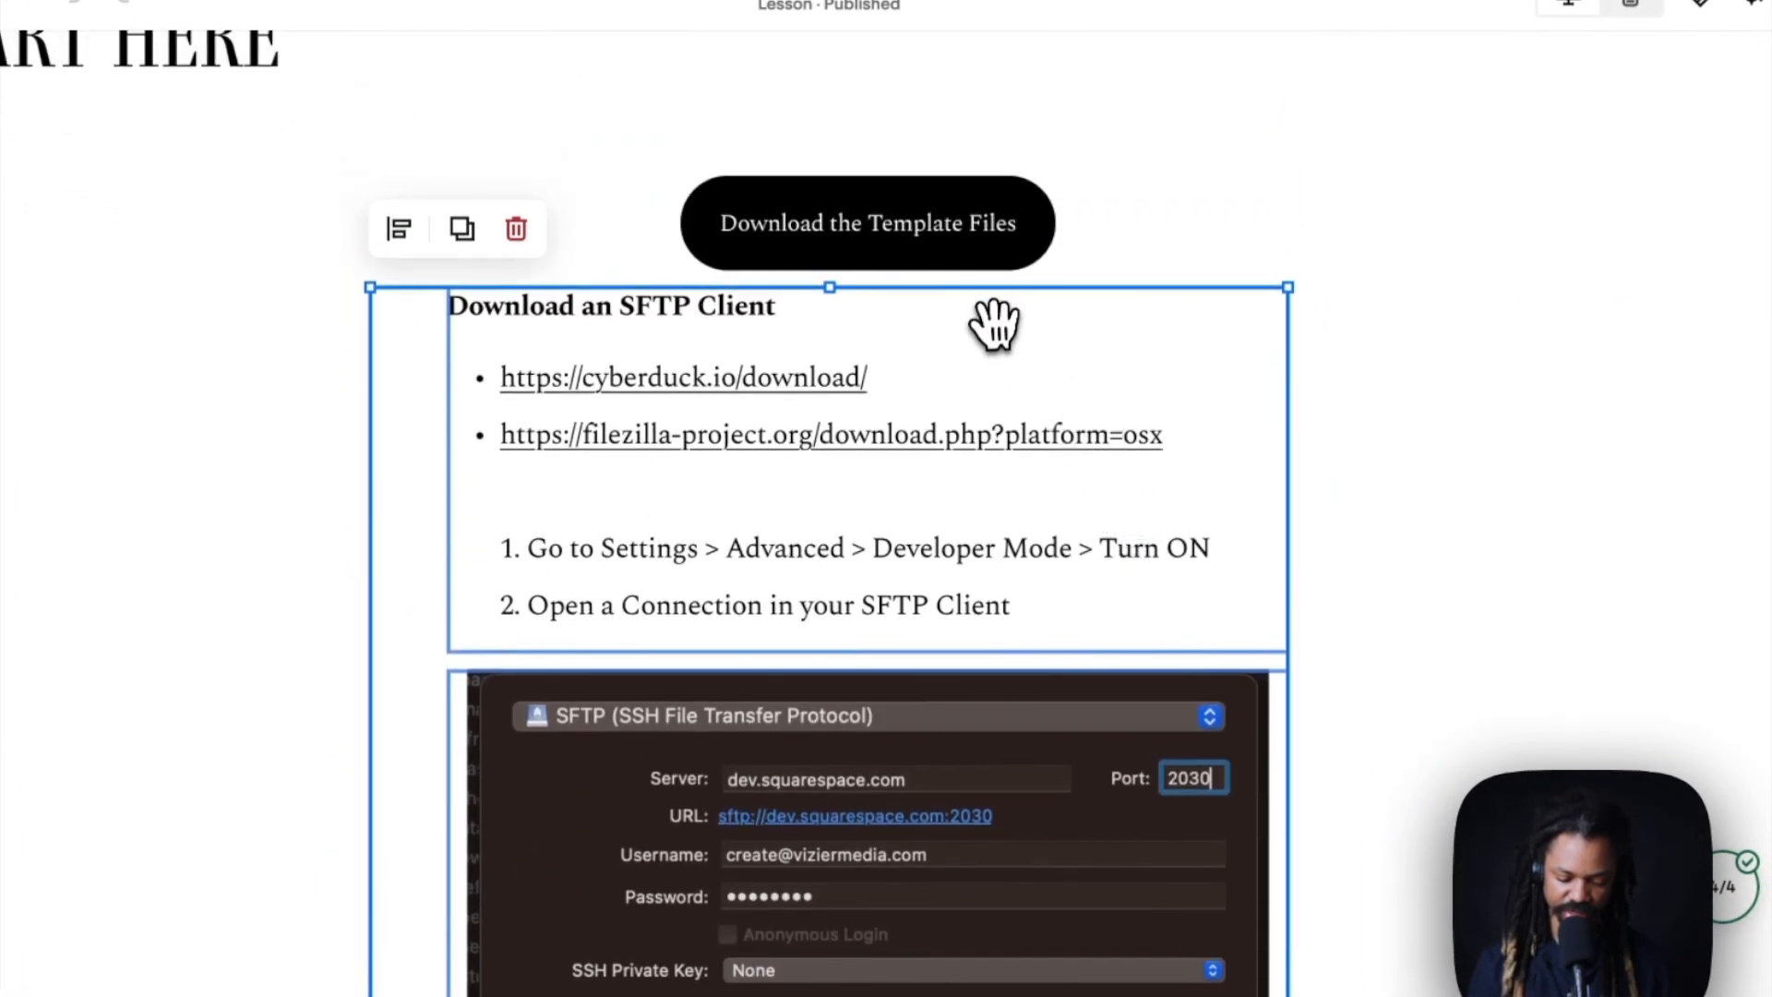
mouse_move(1020, 504)
mouse_down()
mouse_move(1003, 449)
mouse_move(1009, 500)
mouse_move(1006, 476)
mouse_up()
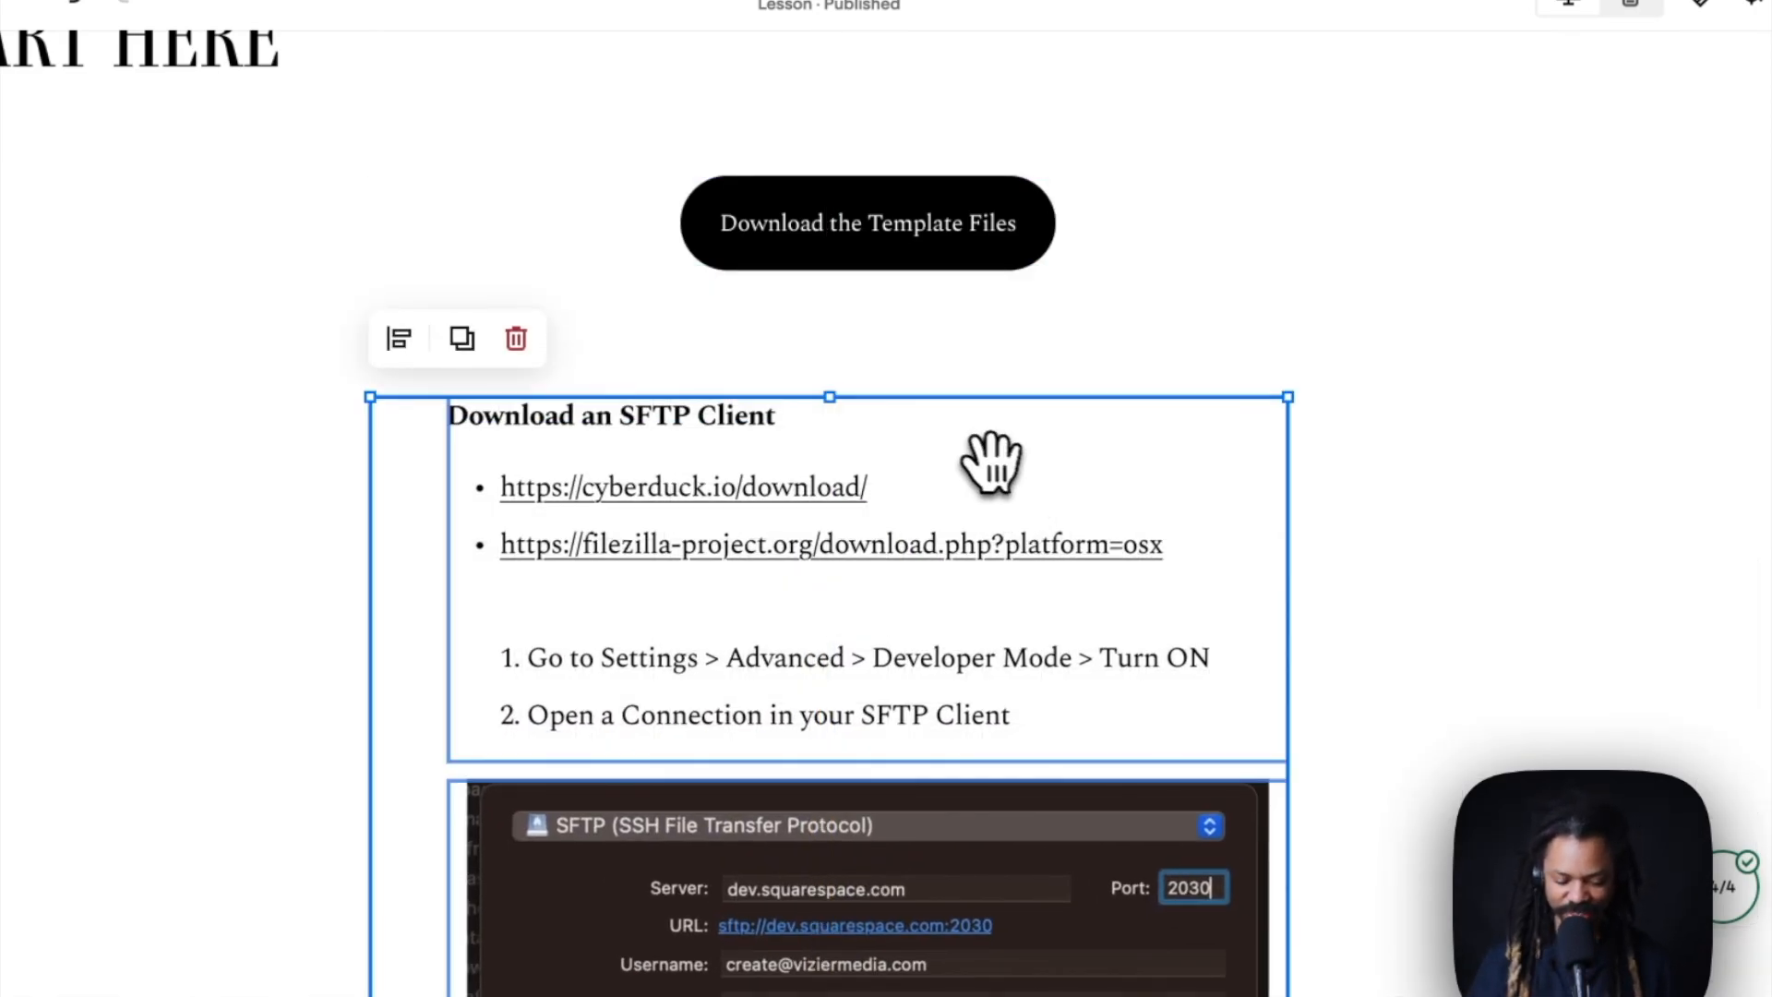
drag(981, 412, 986, 392)
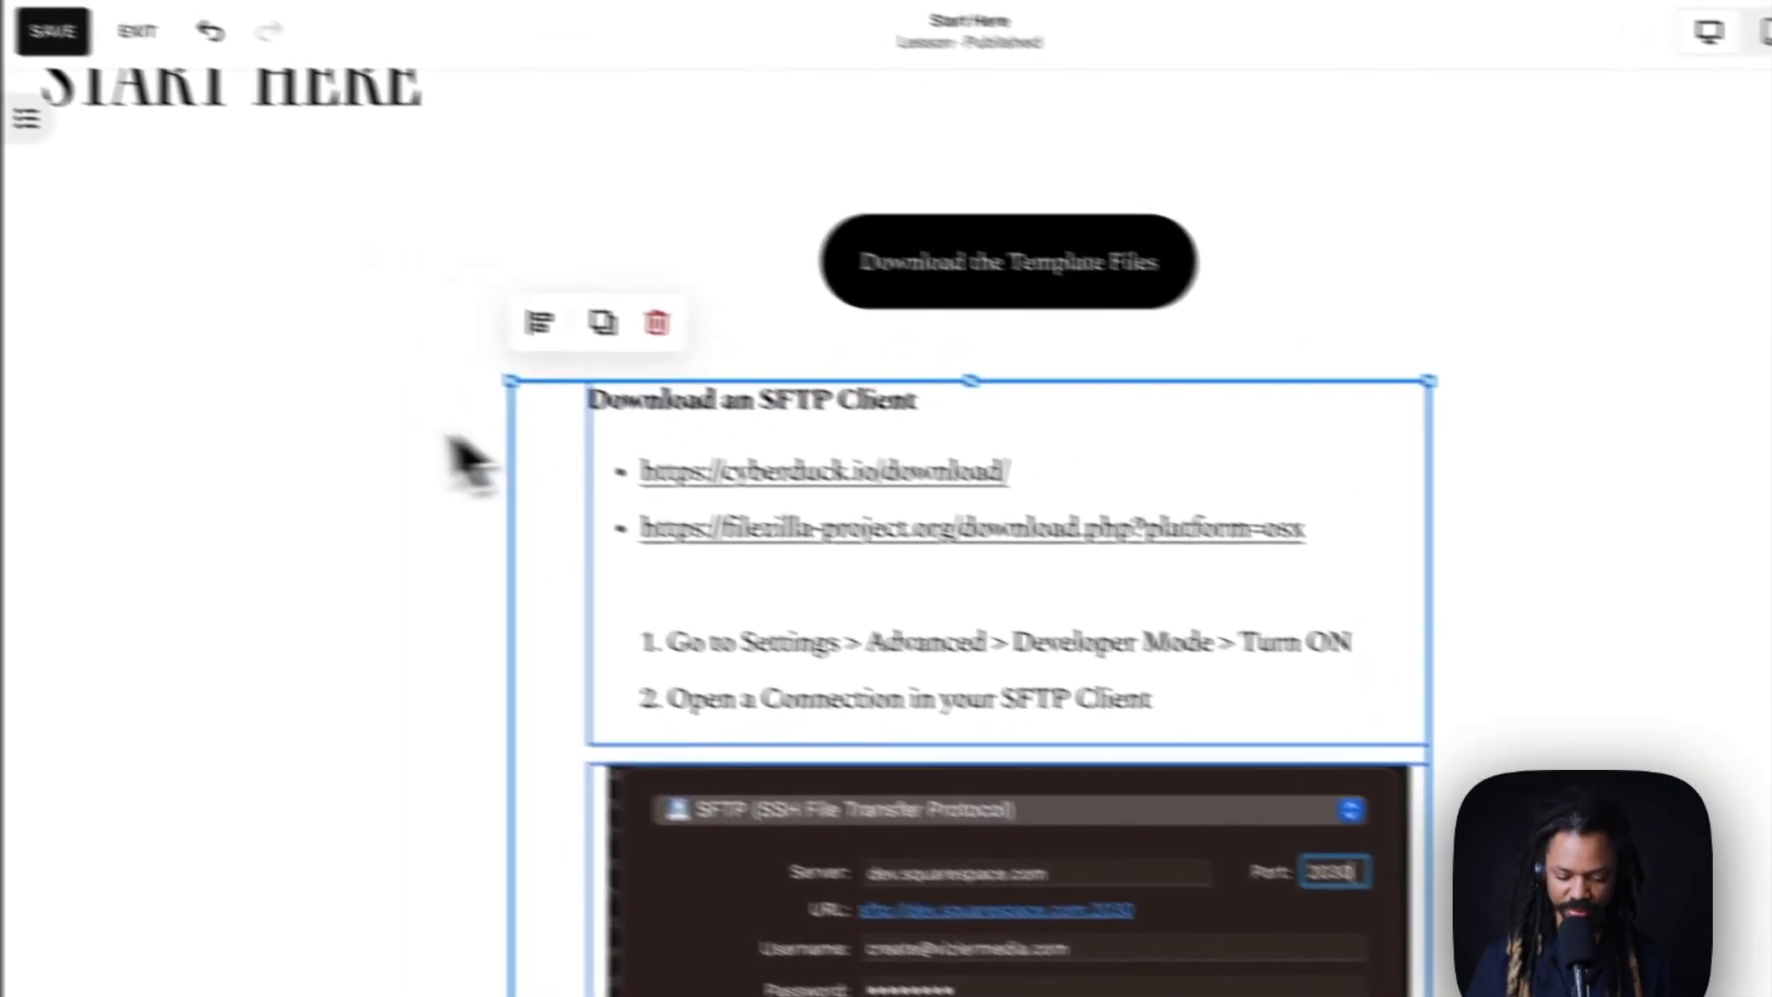
click(238, 466)
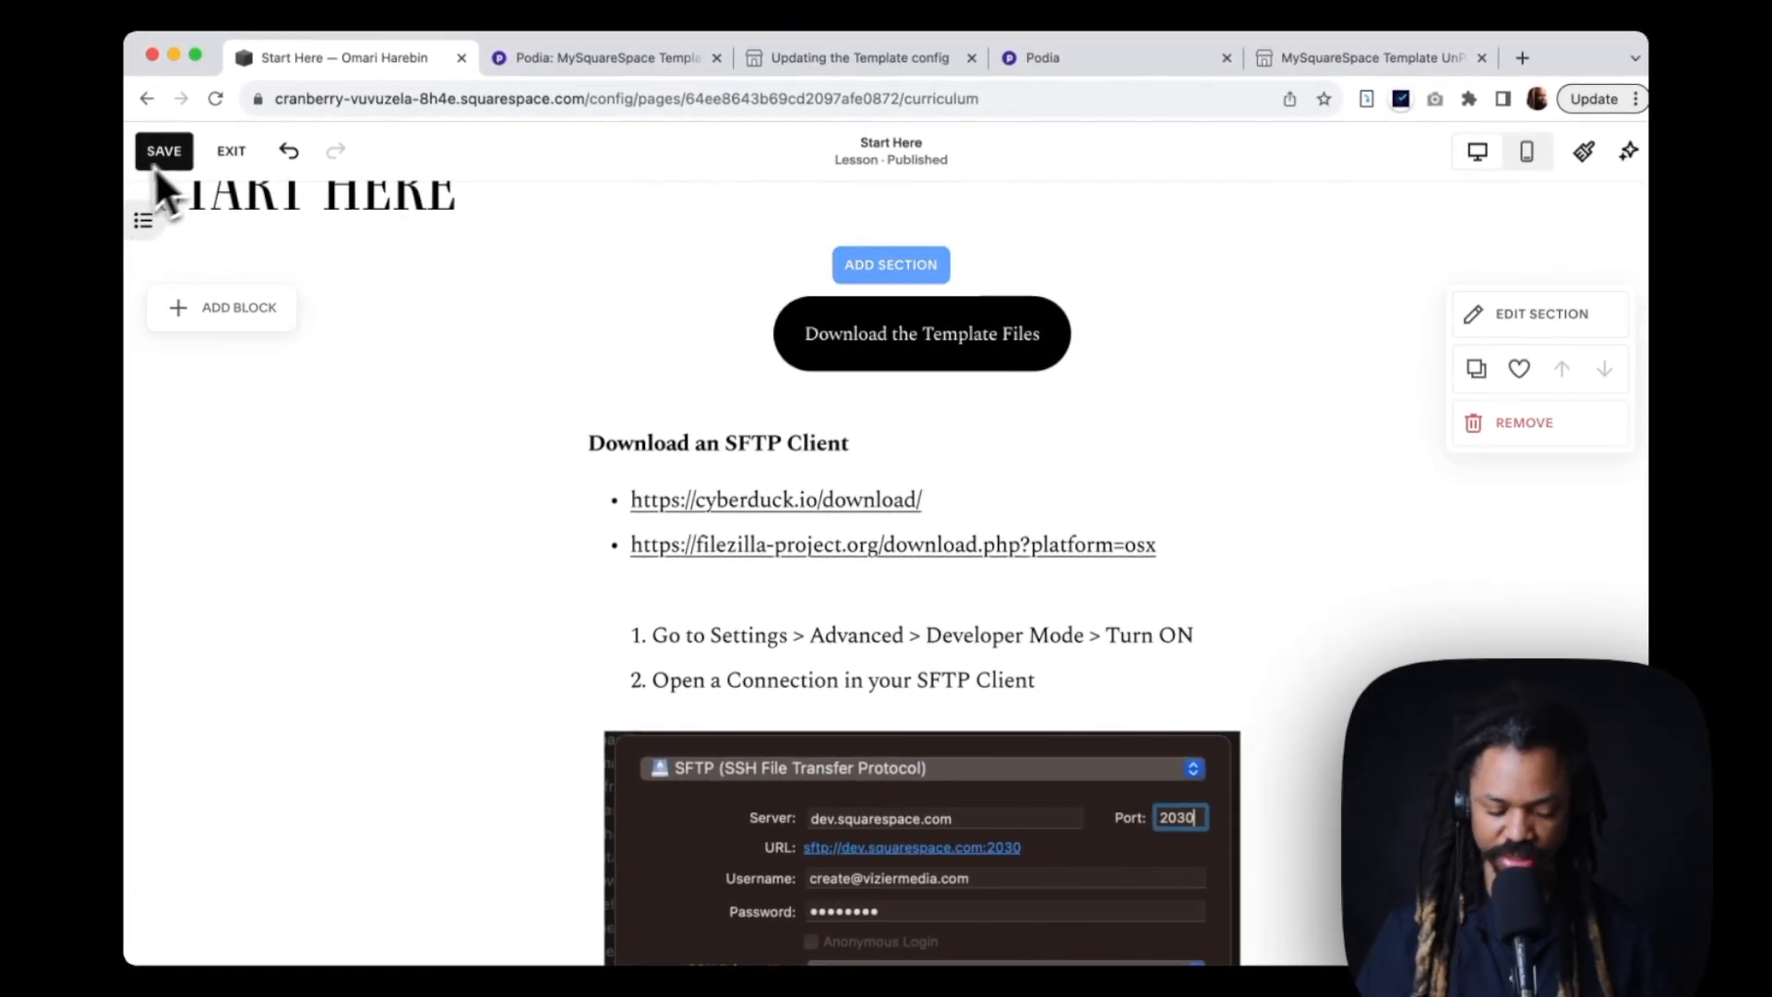
click(163, 155)
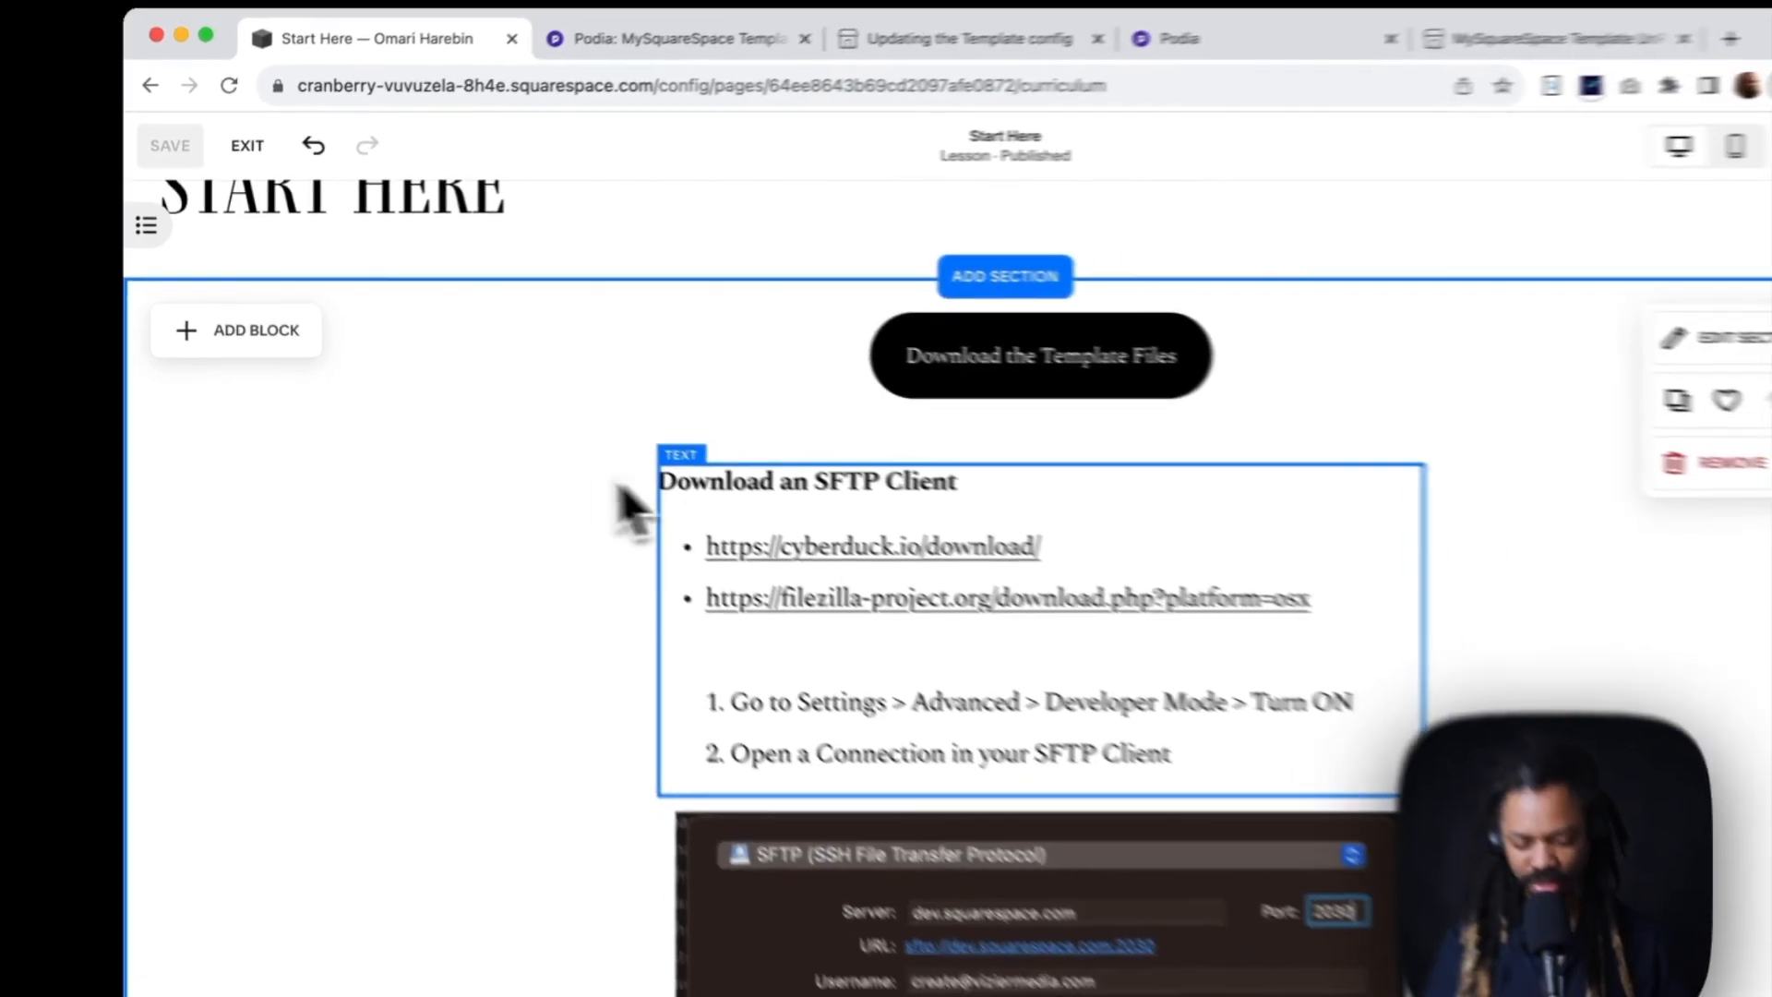
Step: Review the Start Here lesson's video and title area, and leave the page editor
scroll(392, 482, up, 10)
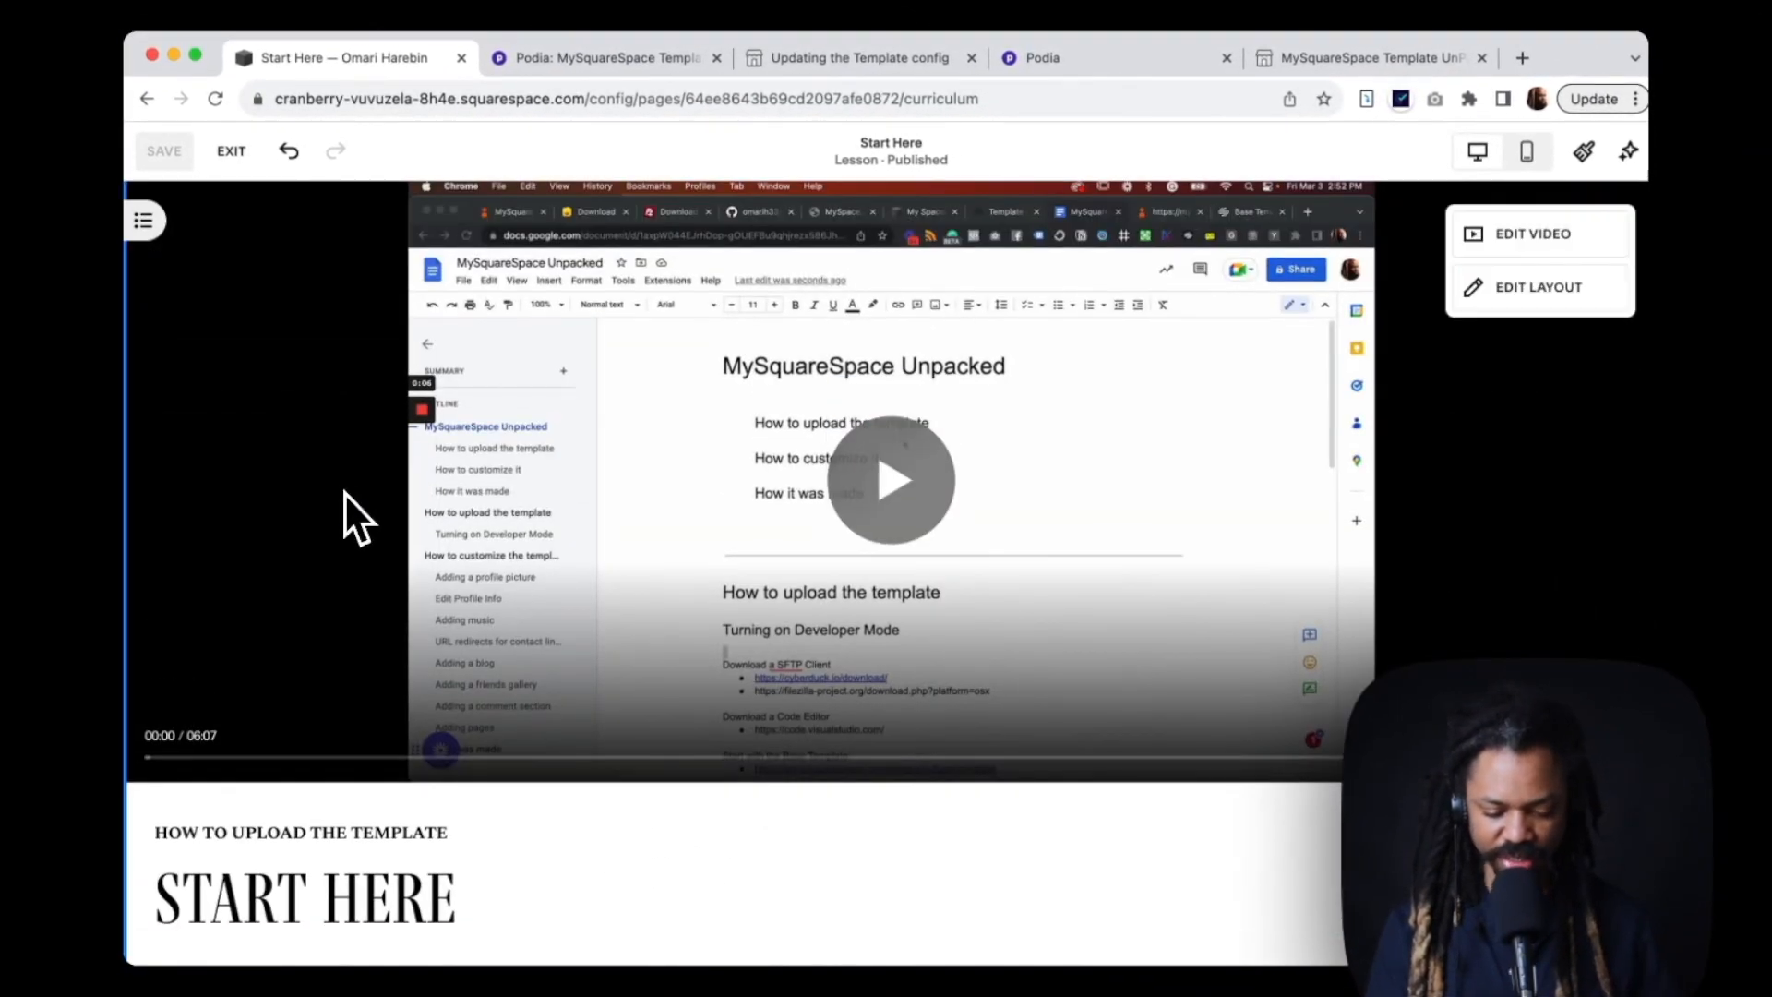
scroll(423, 658, down, 5)
scroll(428, 667, up, 5)
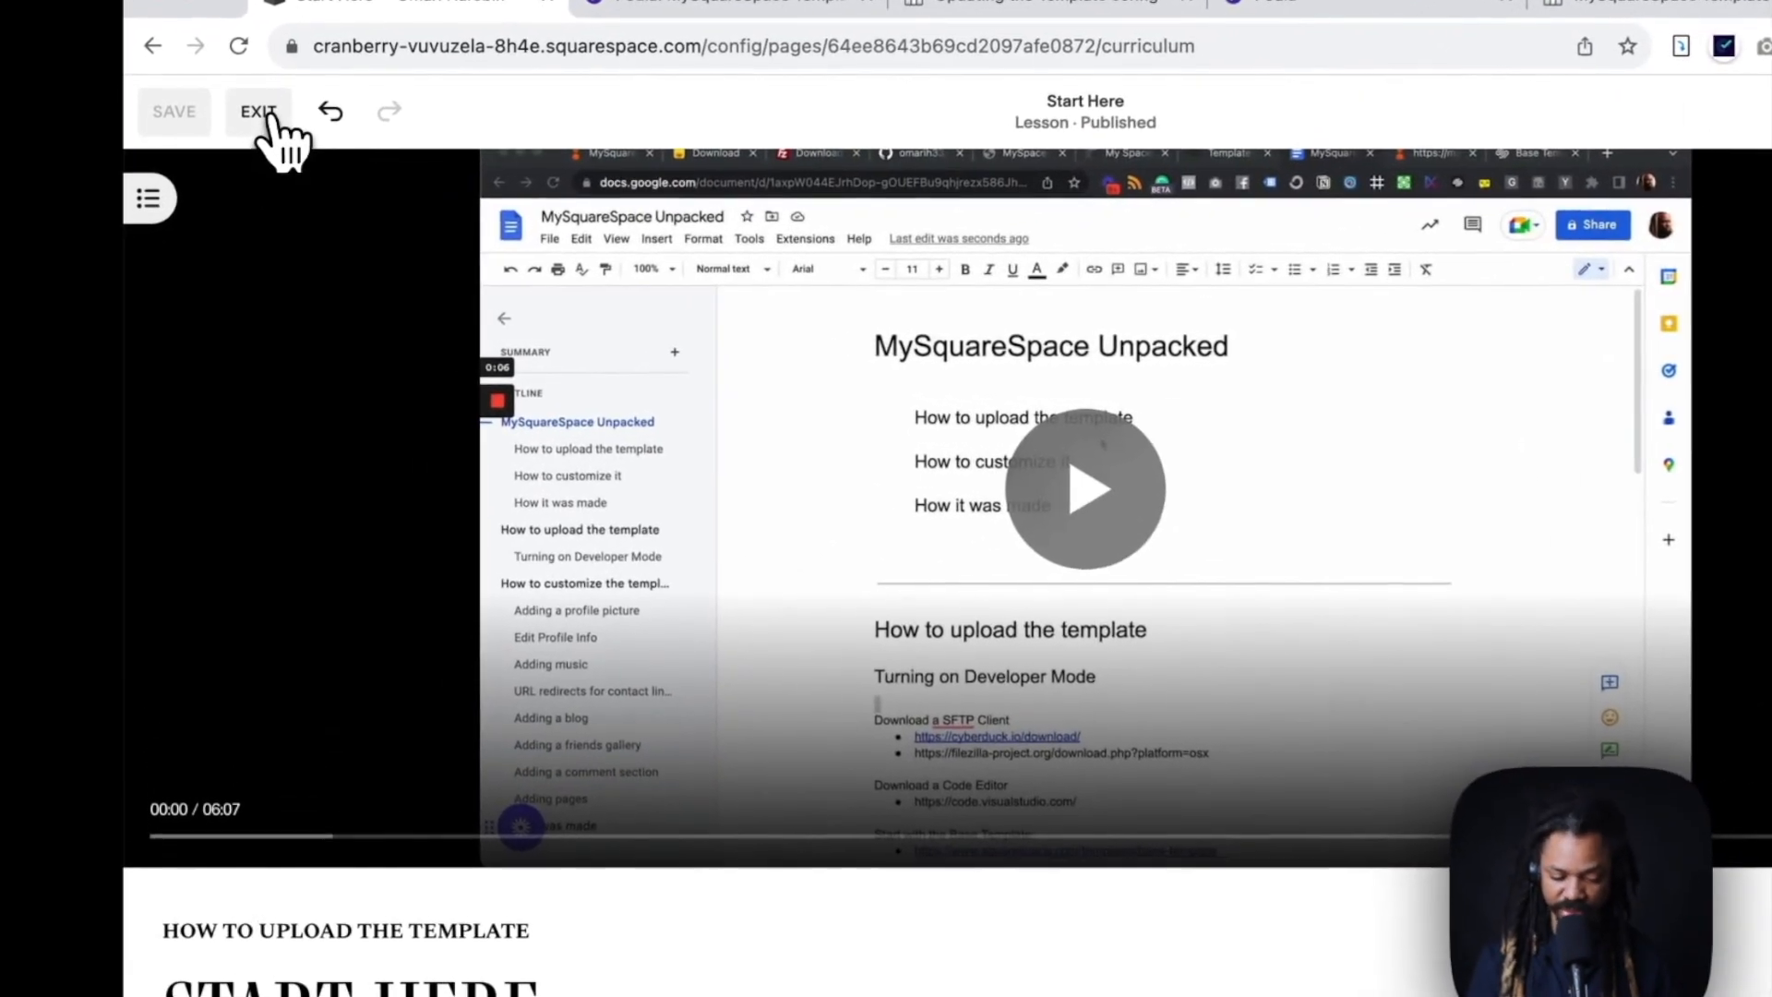
click(233, 153)
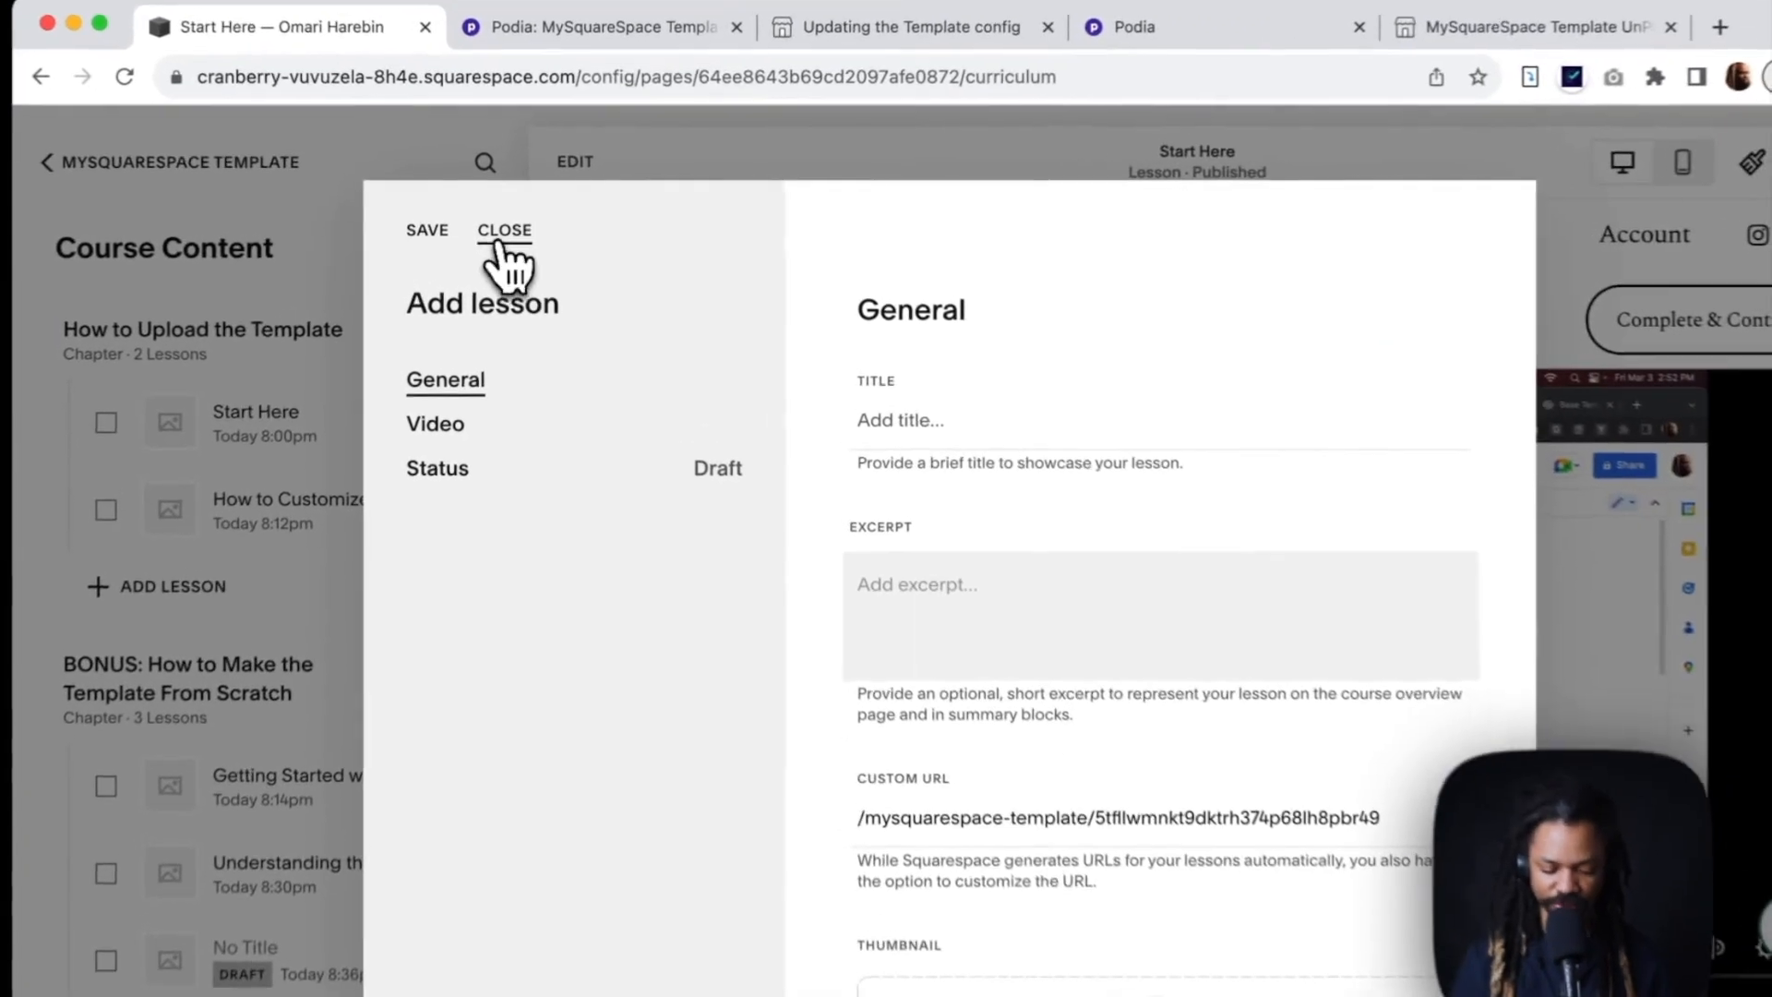
Step: Keep the untitled lesson form open, look up the bonus section's lesson titles in the Podia course outline, and return to Squarespace
click(523, 231)
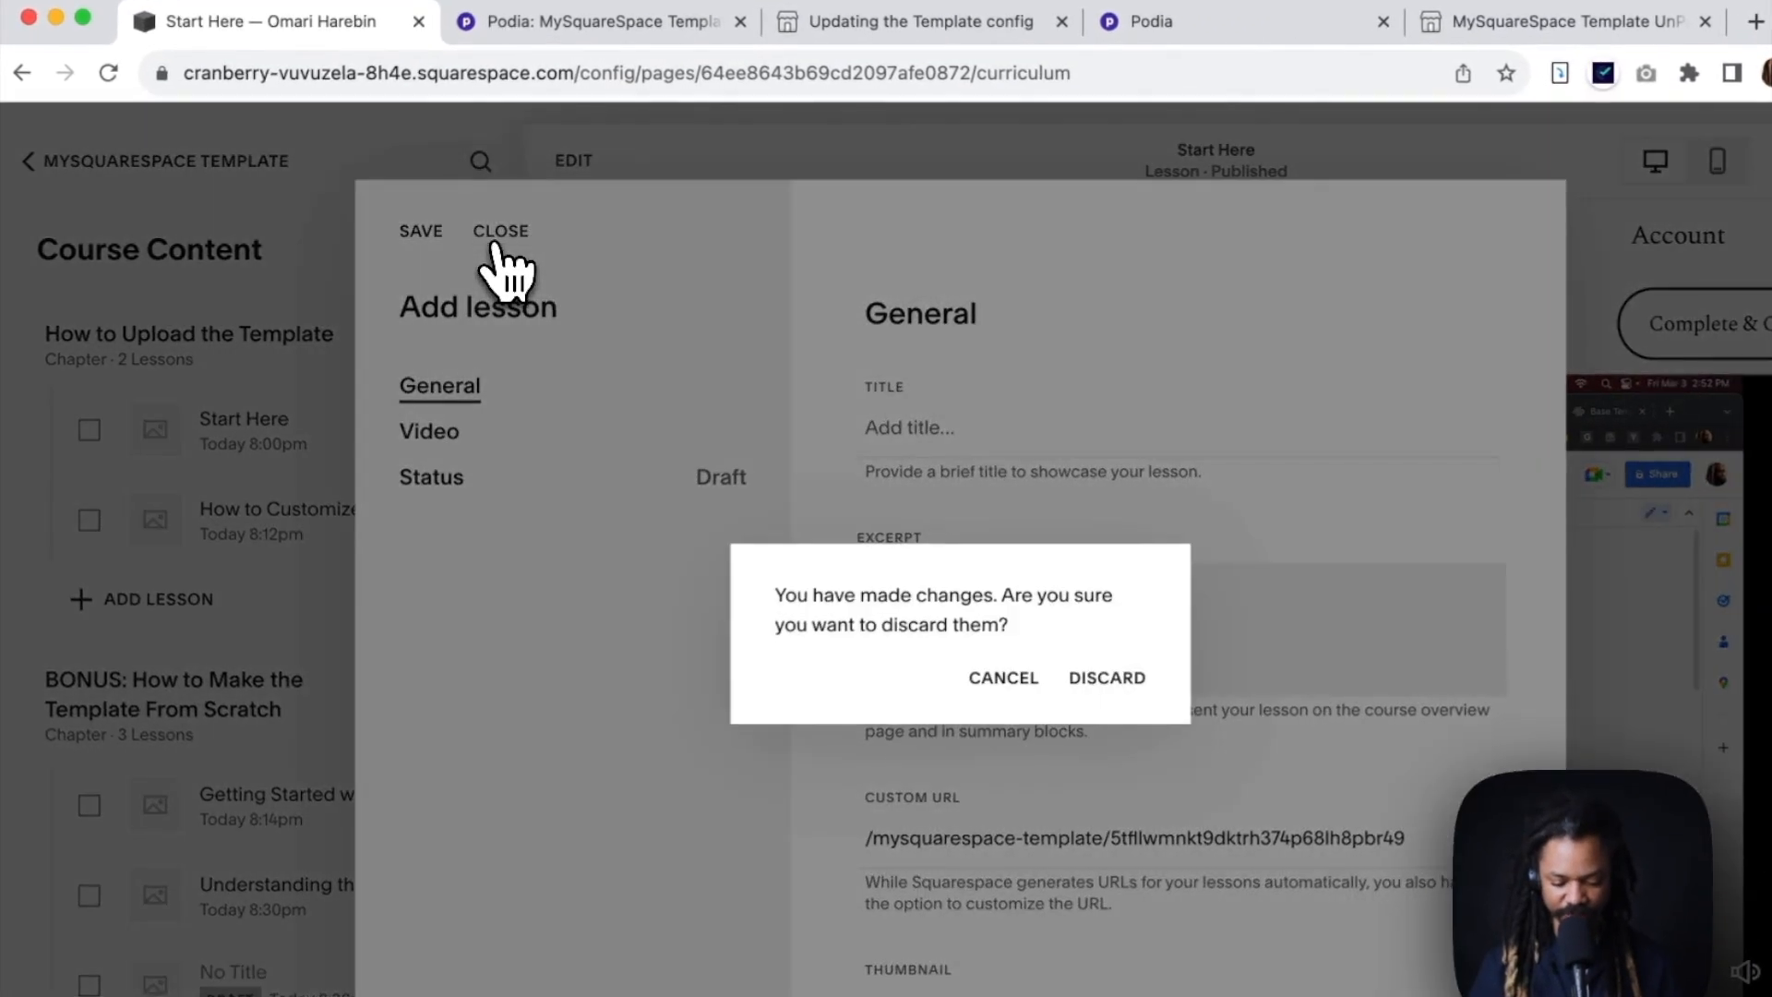
click(1002, 683)
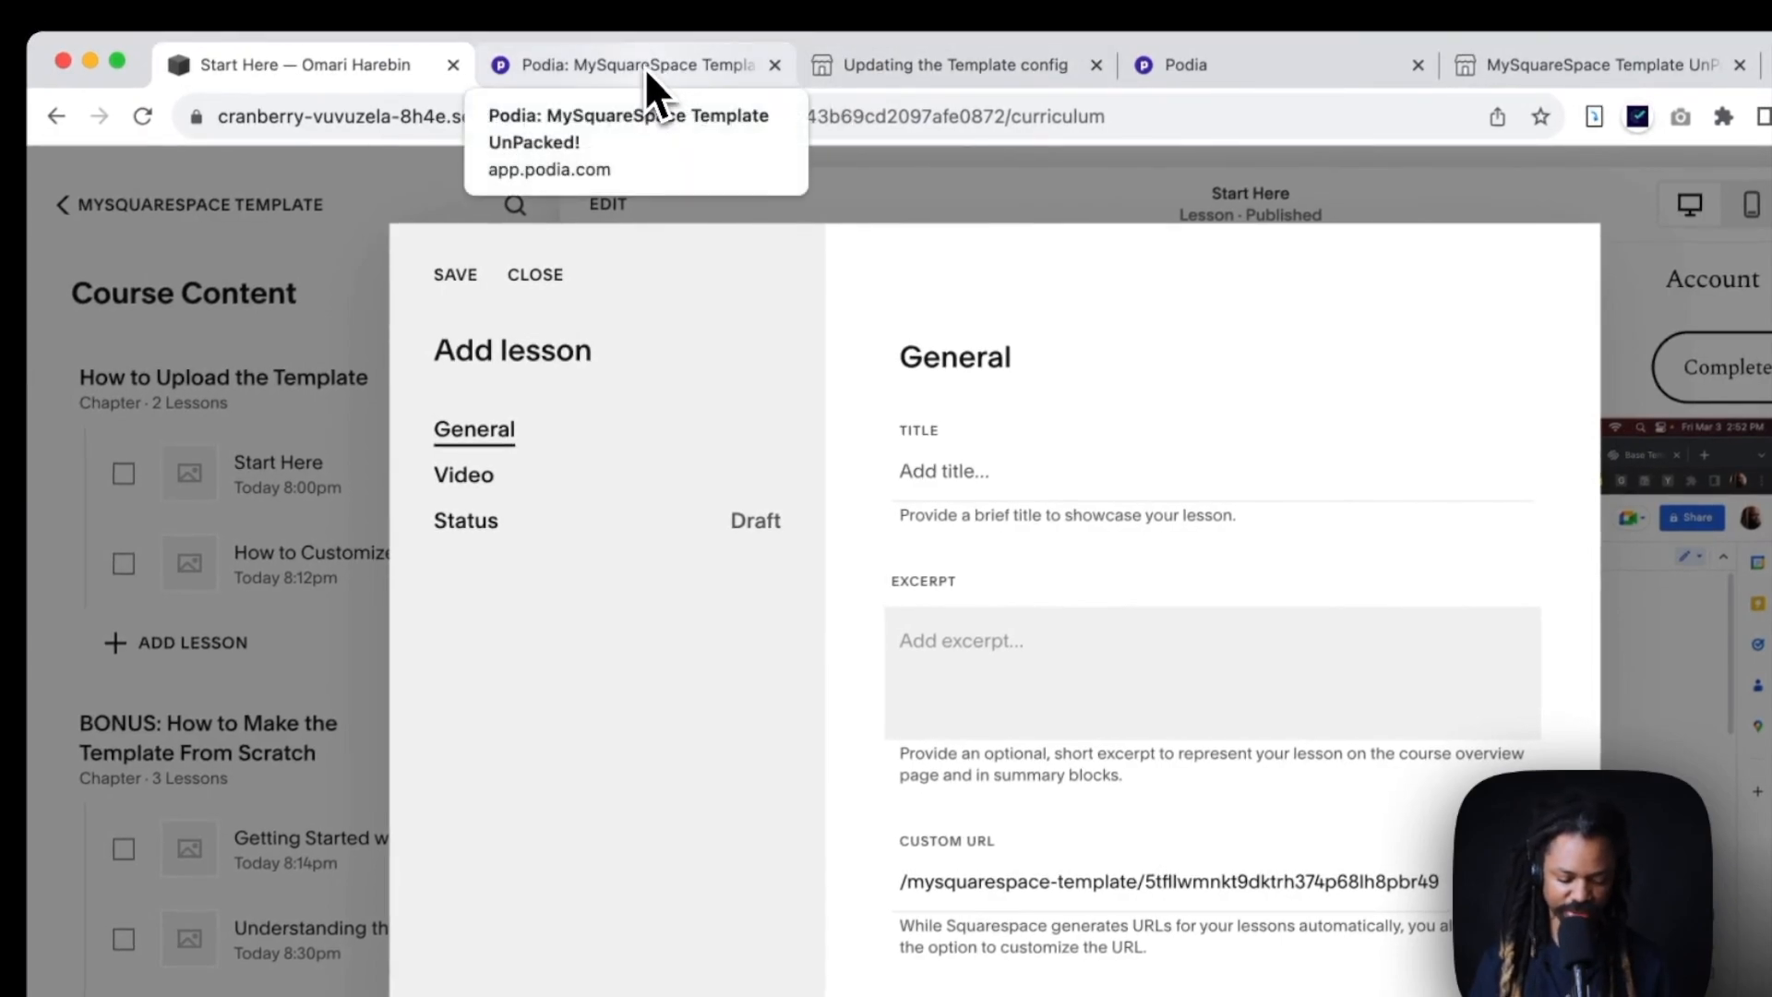
click(651, 72)
click(894, 72)
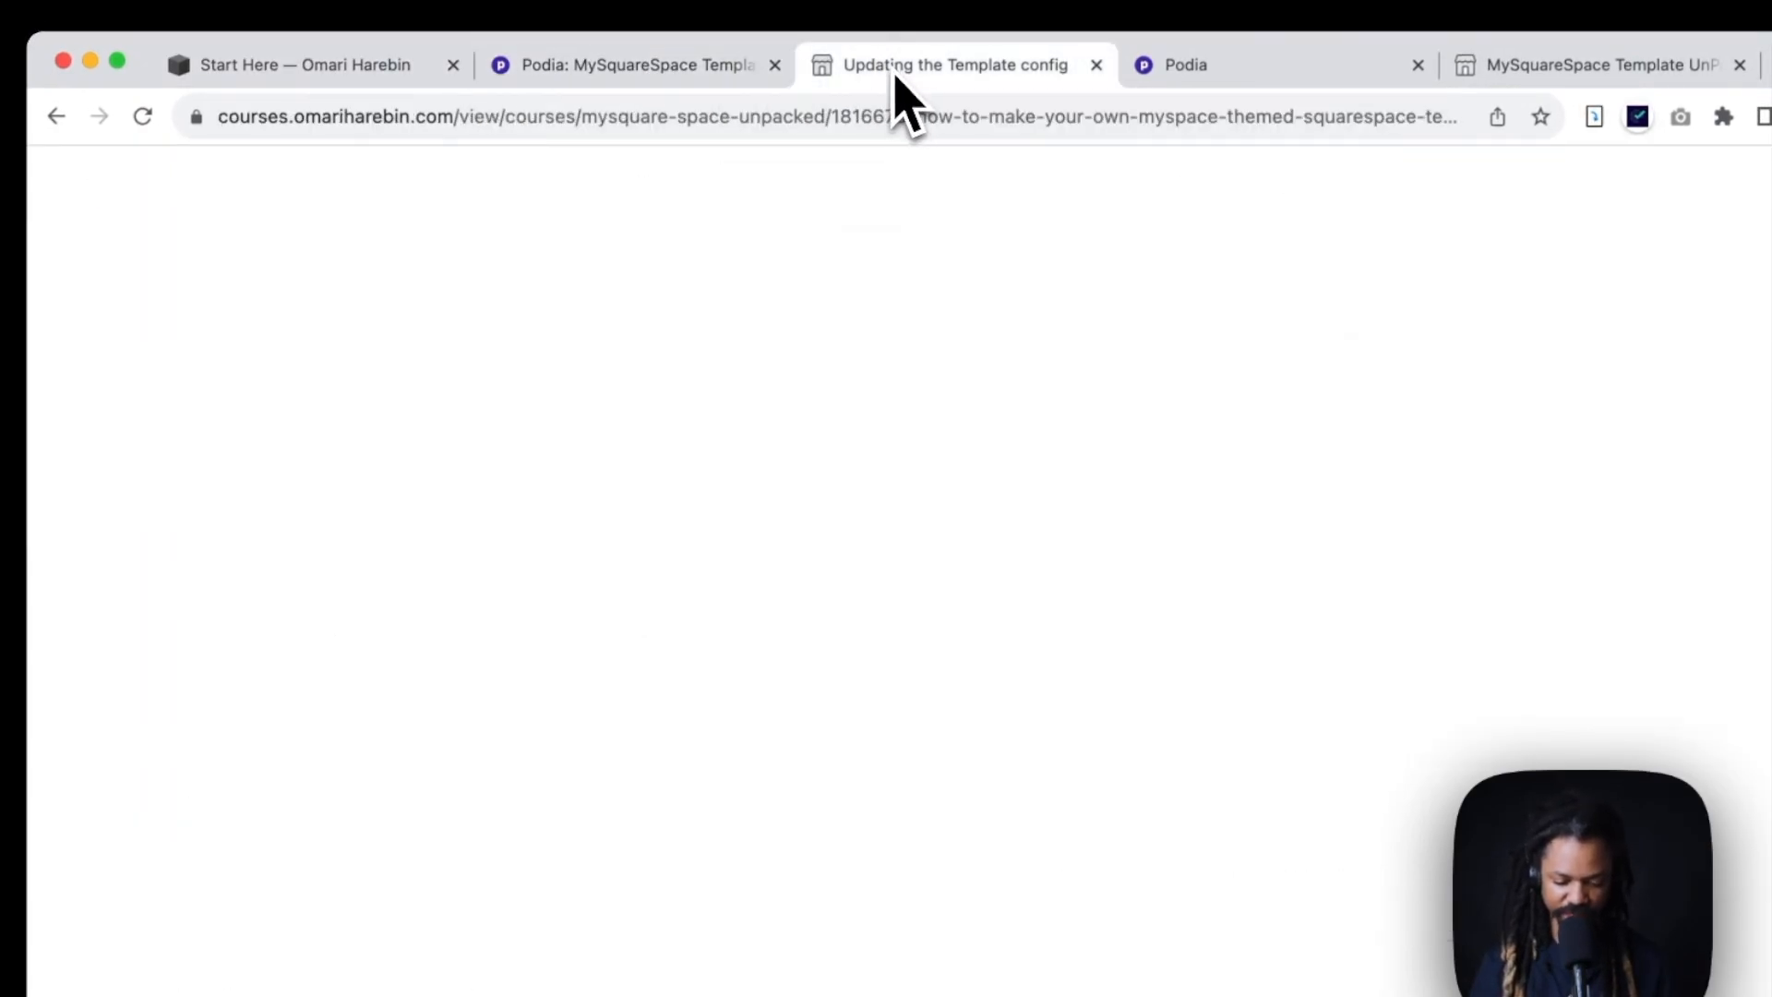
click(665, 66)
scroll(466, 742, down, 5)
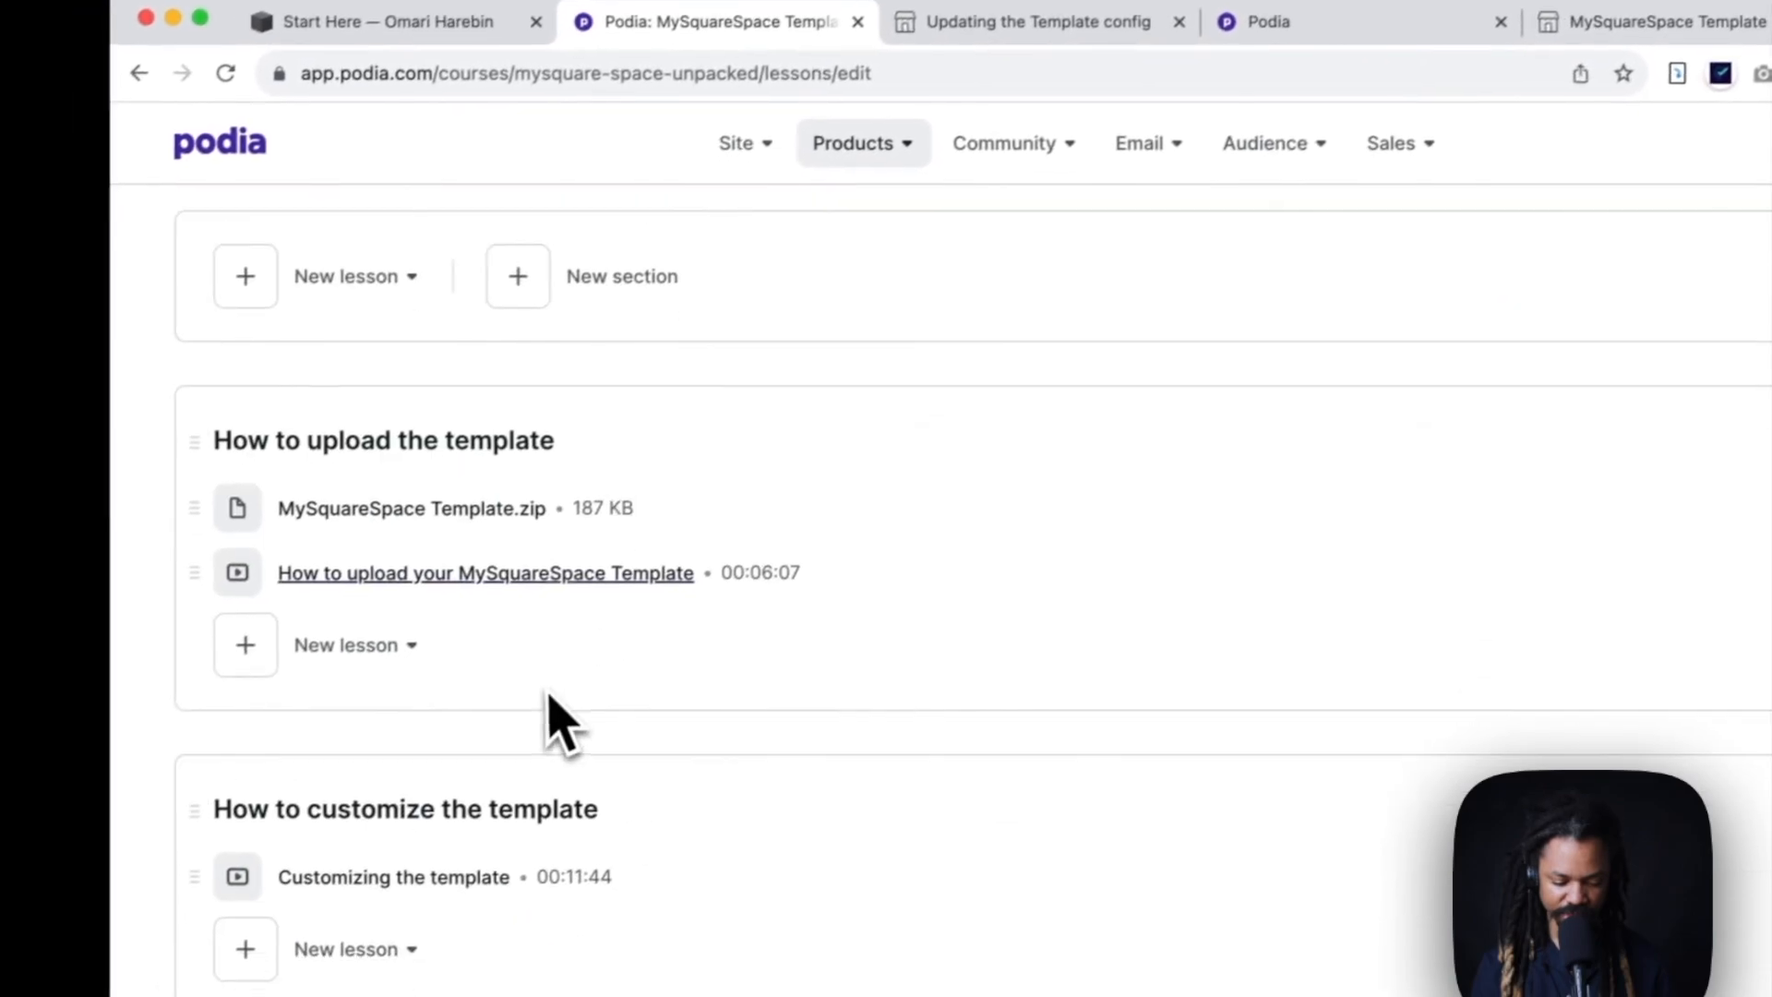
scroll(559, 725, down, 7)
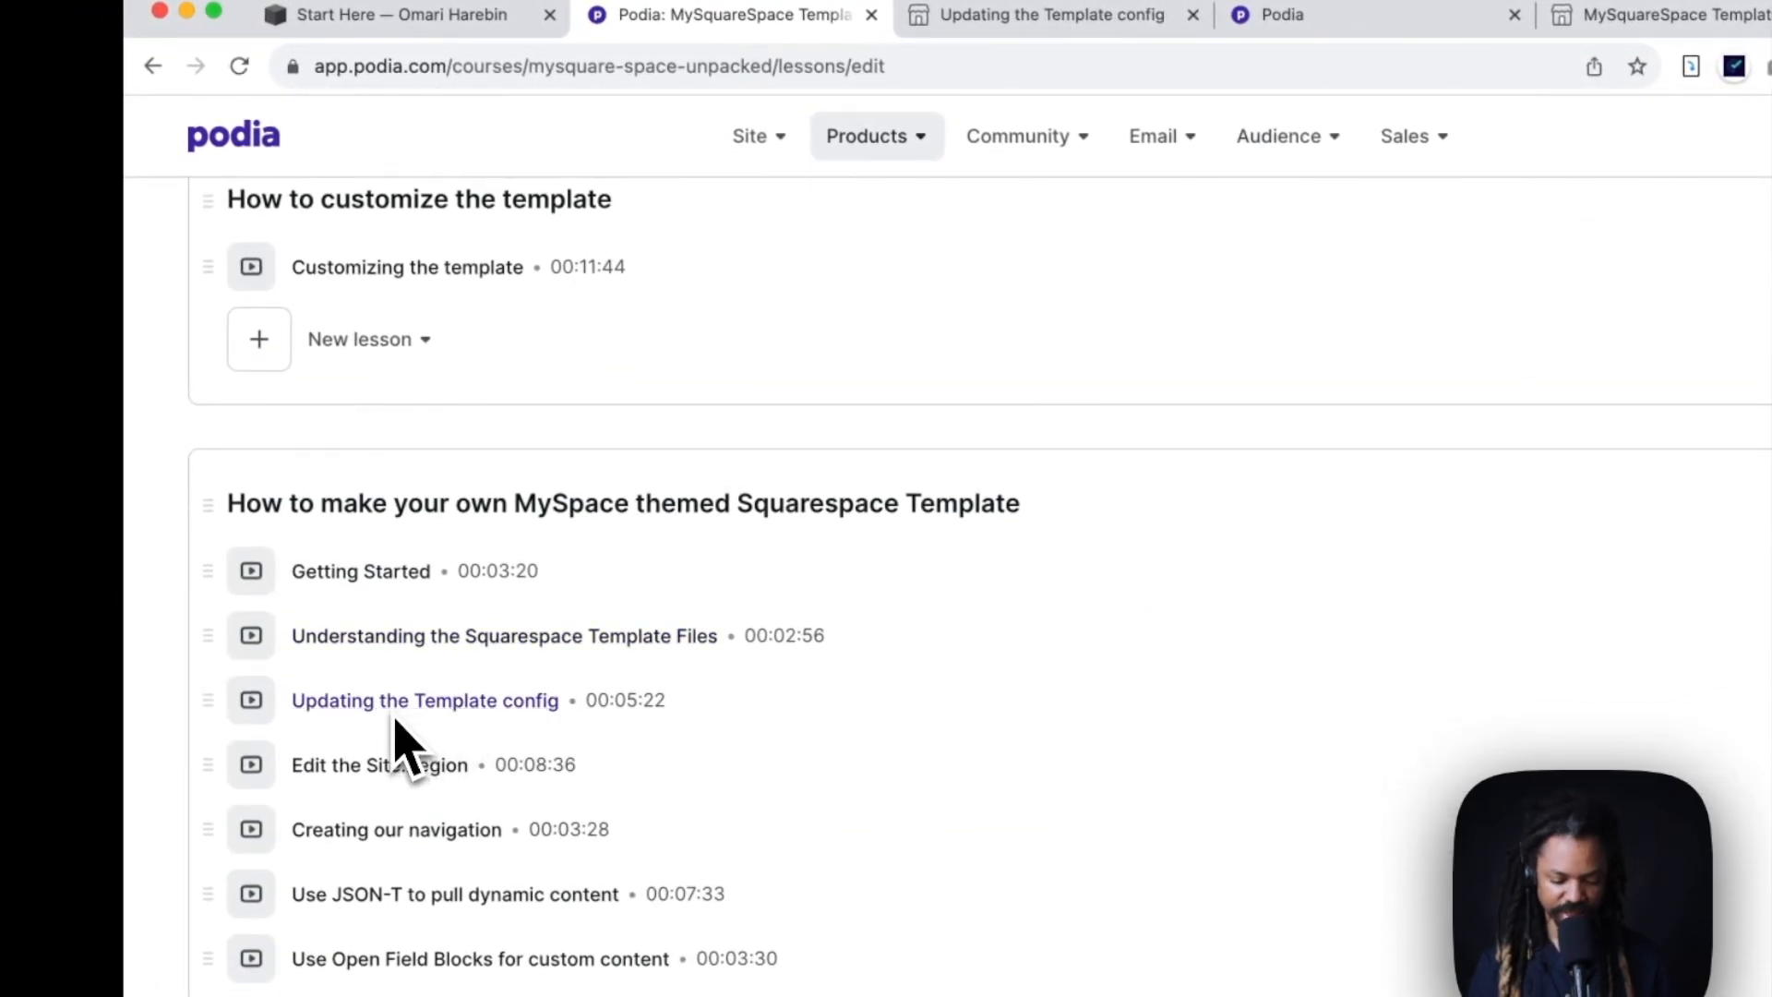
click(378, 15)
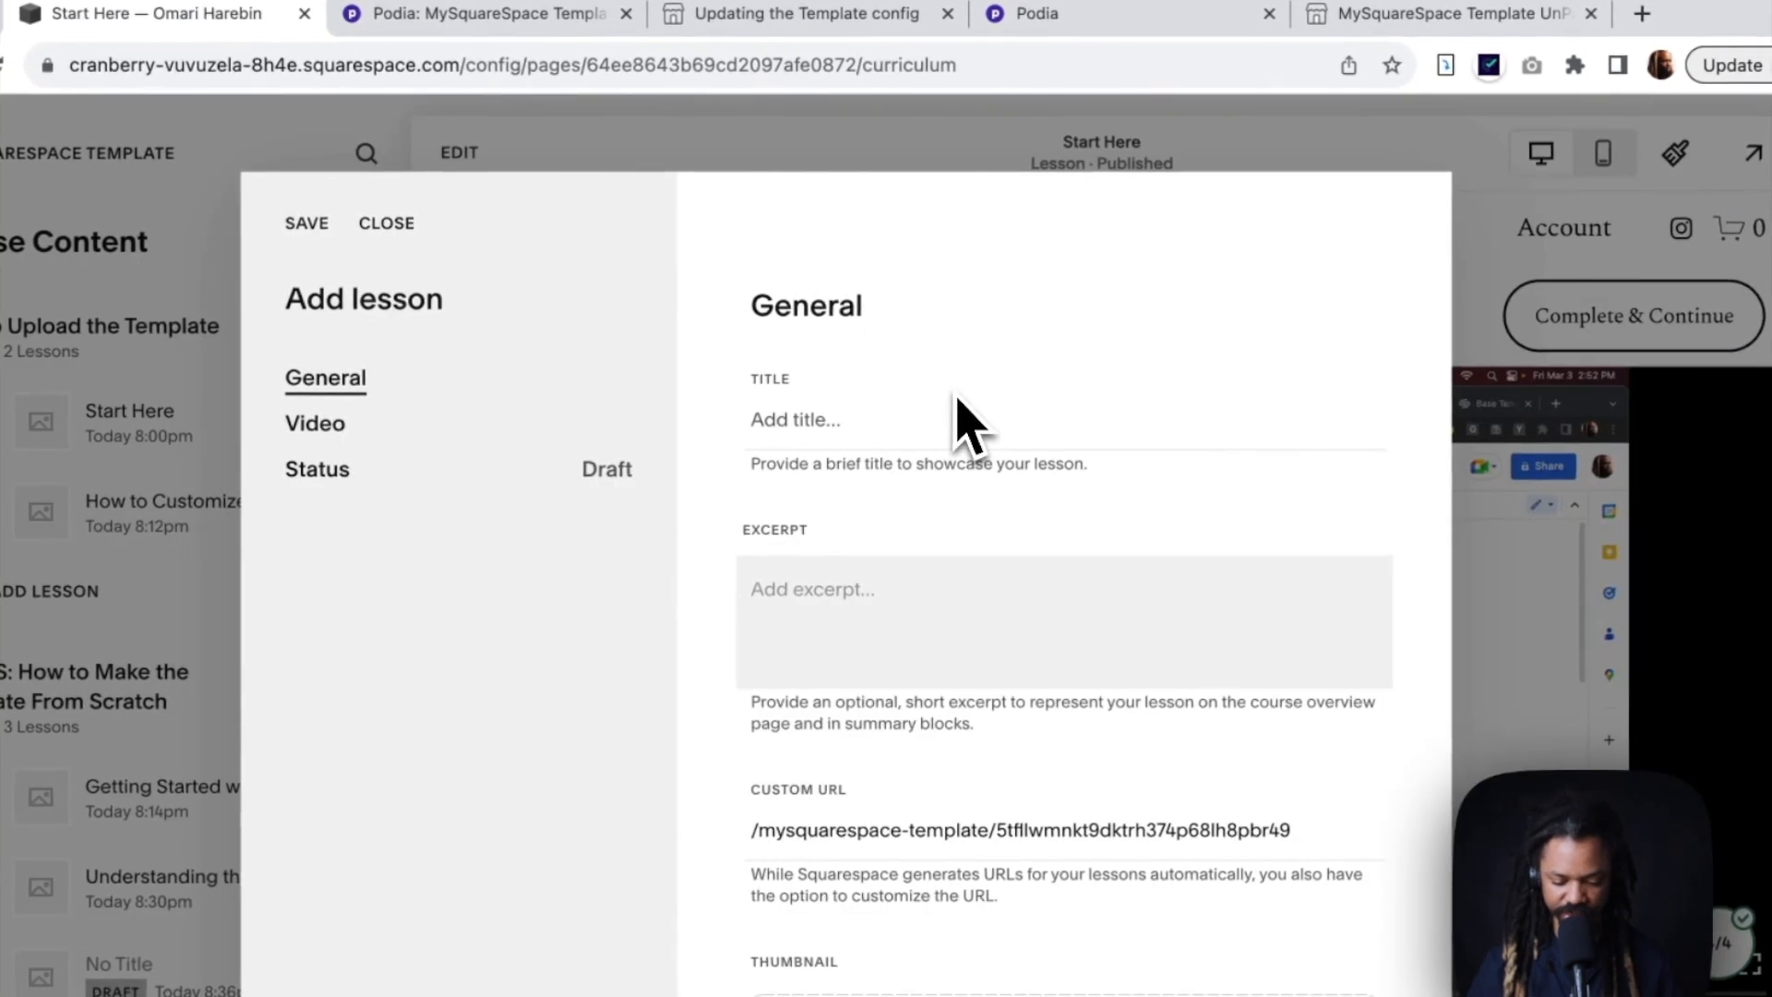
Step: Title the new bonus lesson Update Template Config, add lesson-3.mp4 from the Downloads folder as its video, and save it
click(911, 423)
text(Update Template Config)
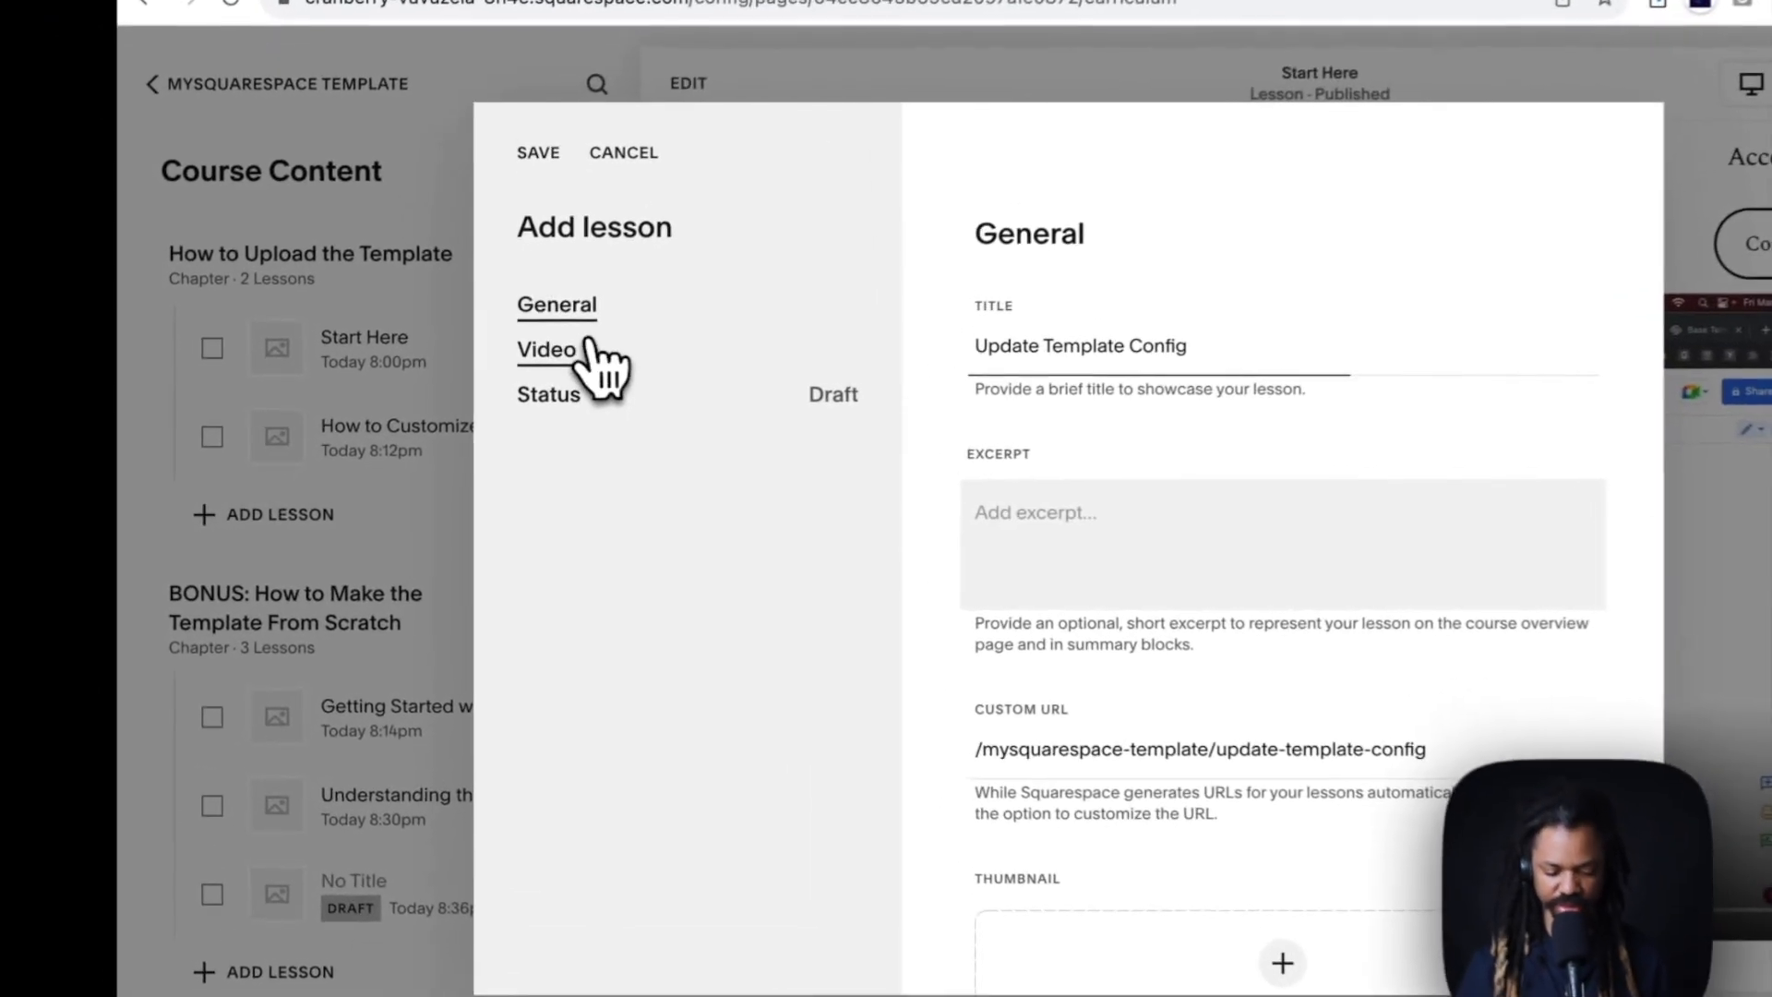
click(497, 380)
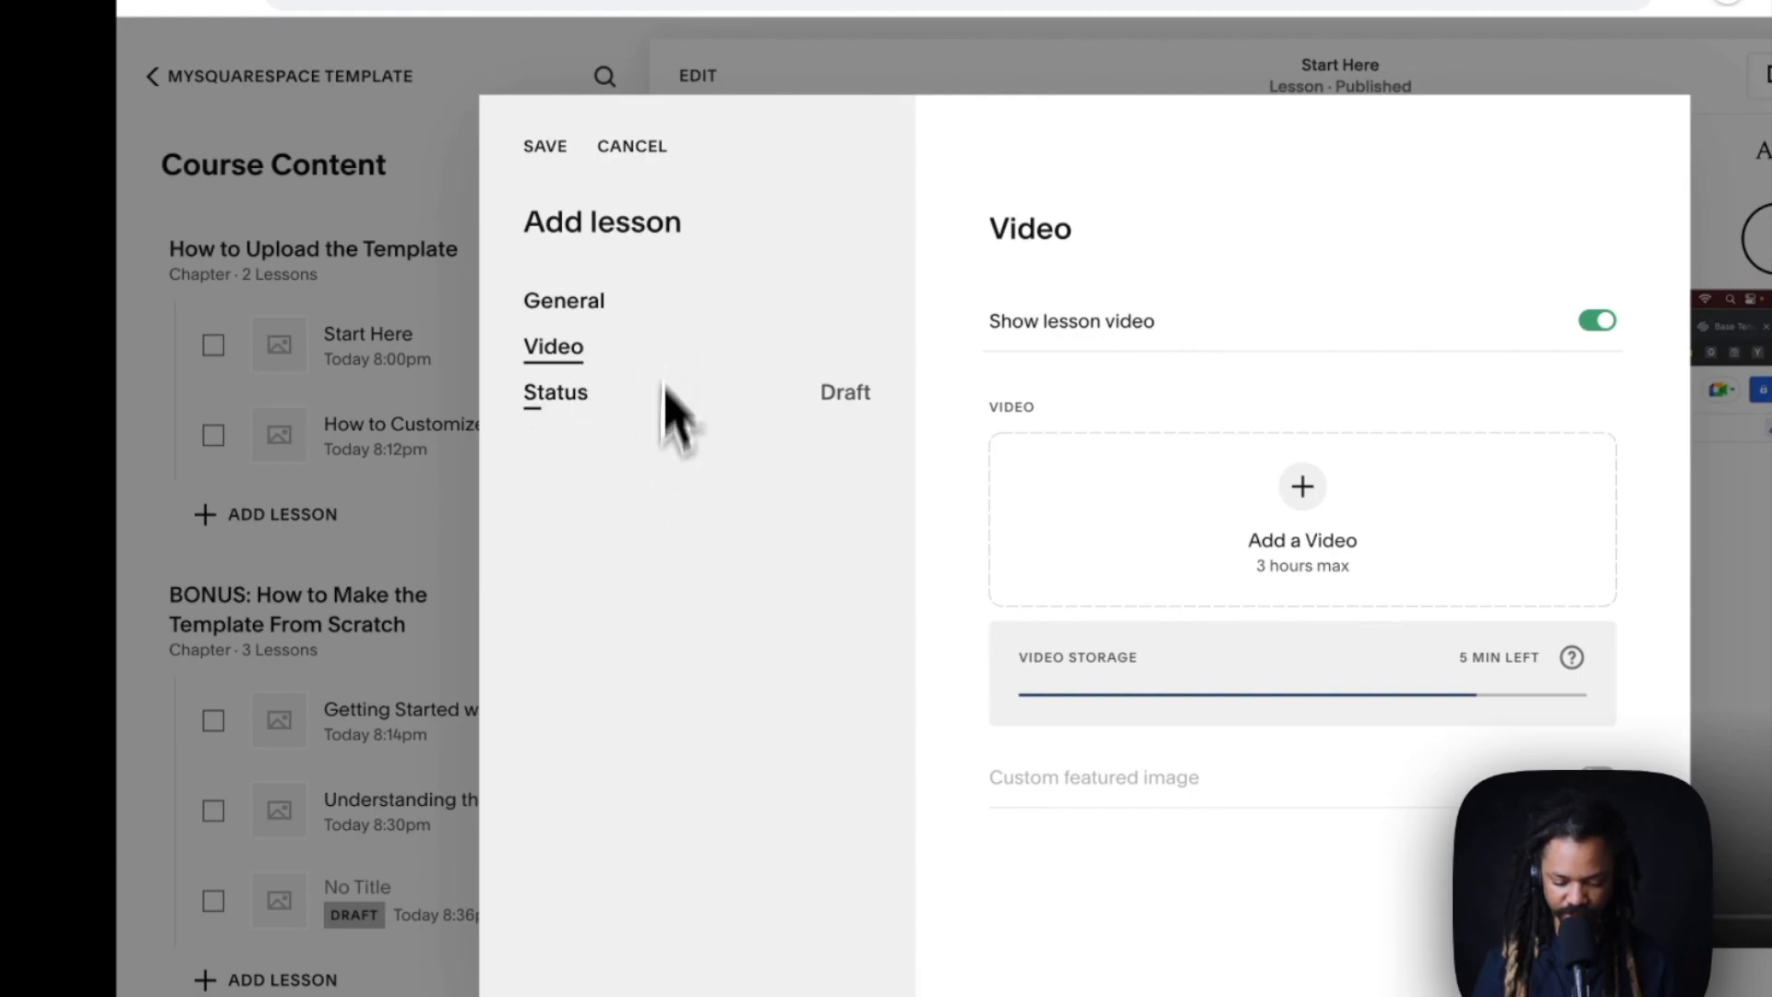
mouse_move(290, 971)
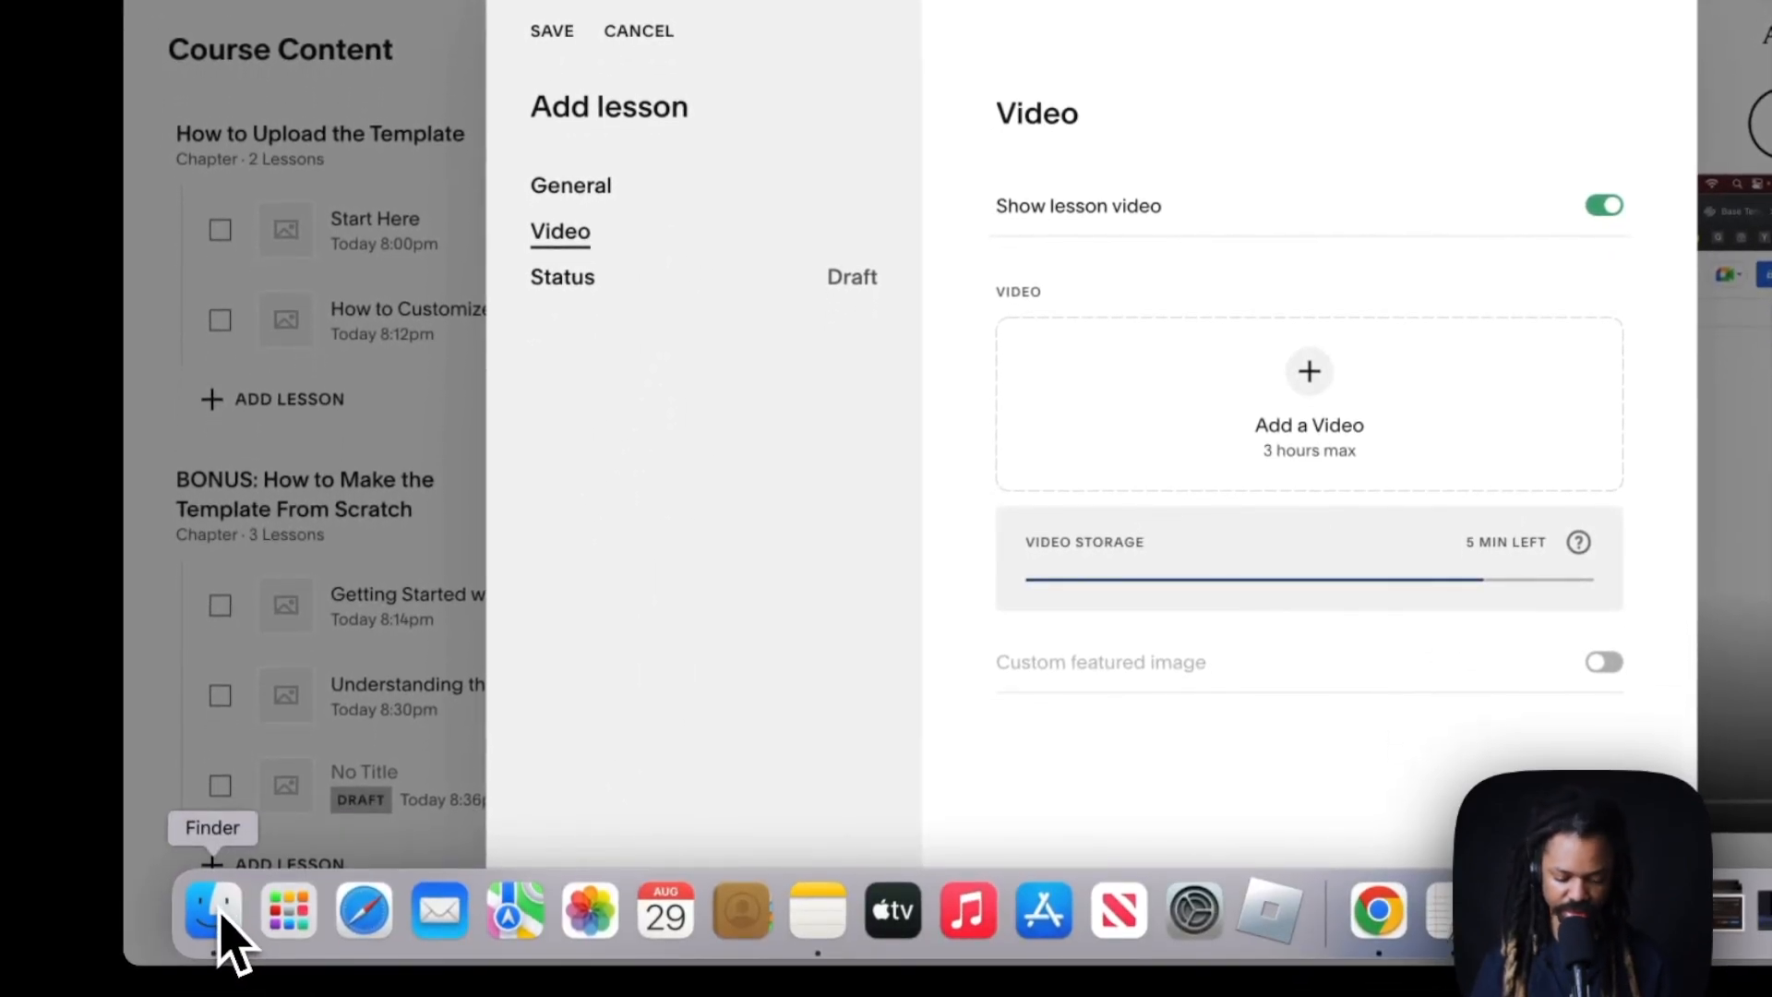
click(221, 919)
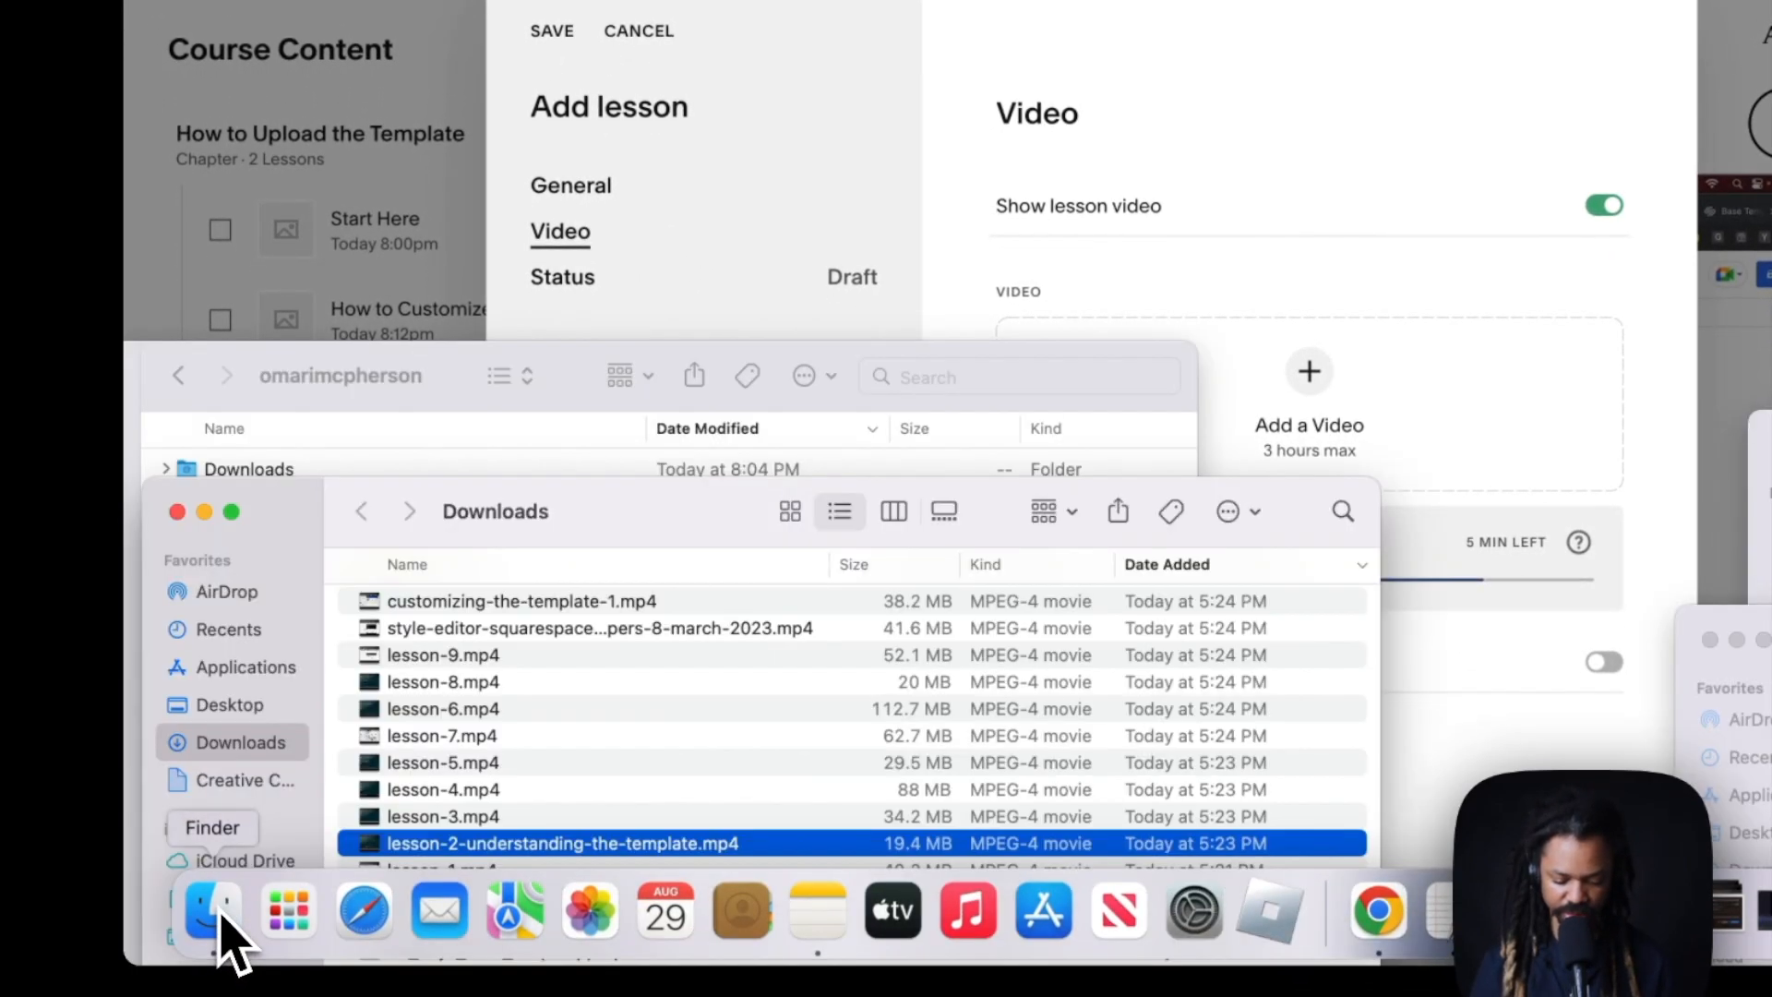
click(440, 828)
drag(424, 829, 1448, 391)
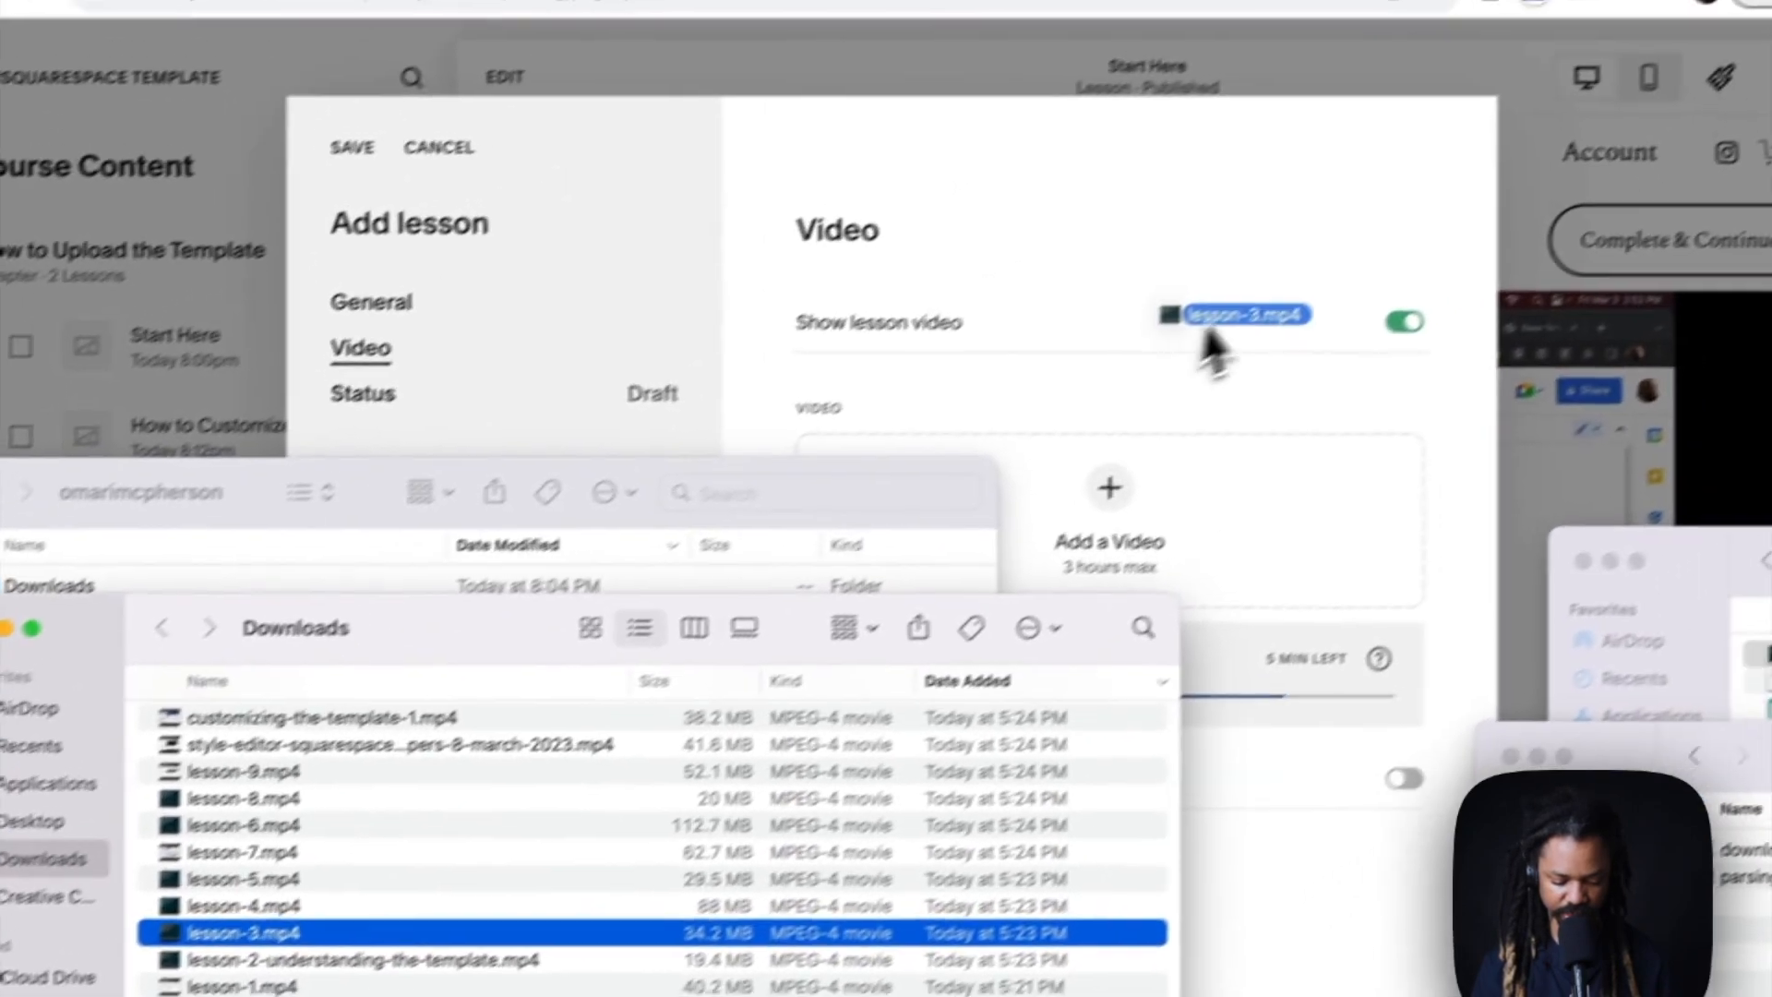
drag(1191, 568, 1191, 568)
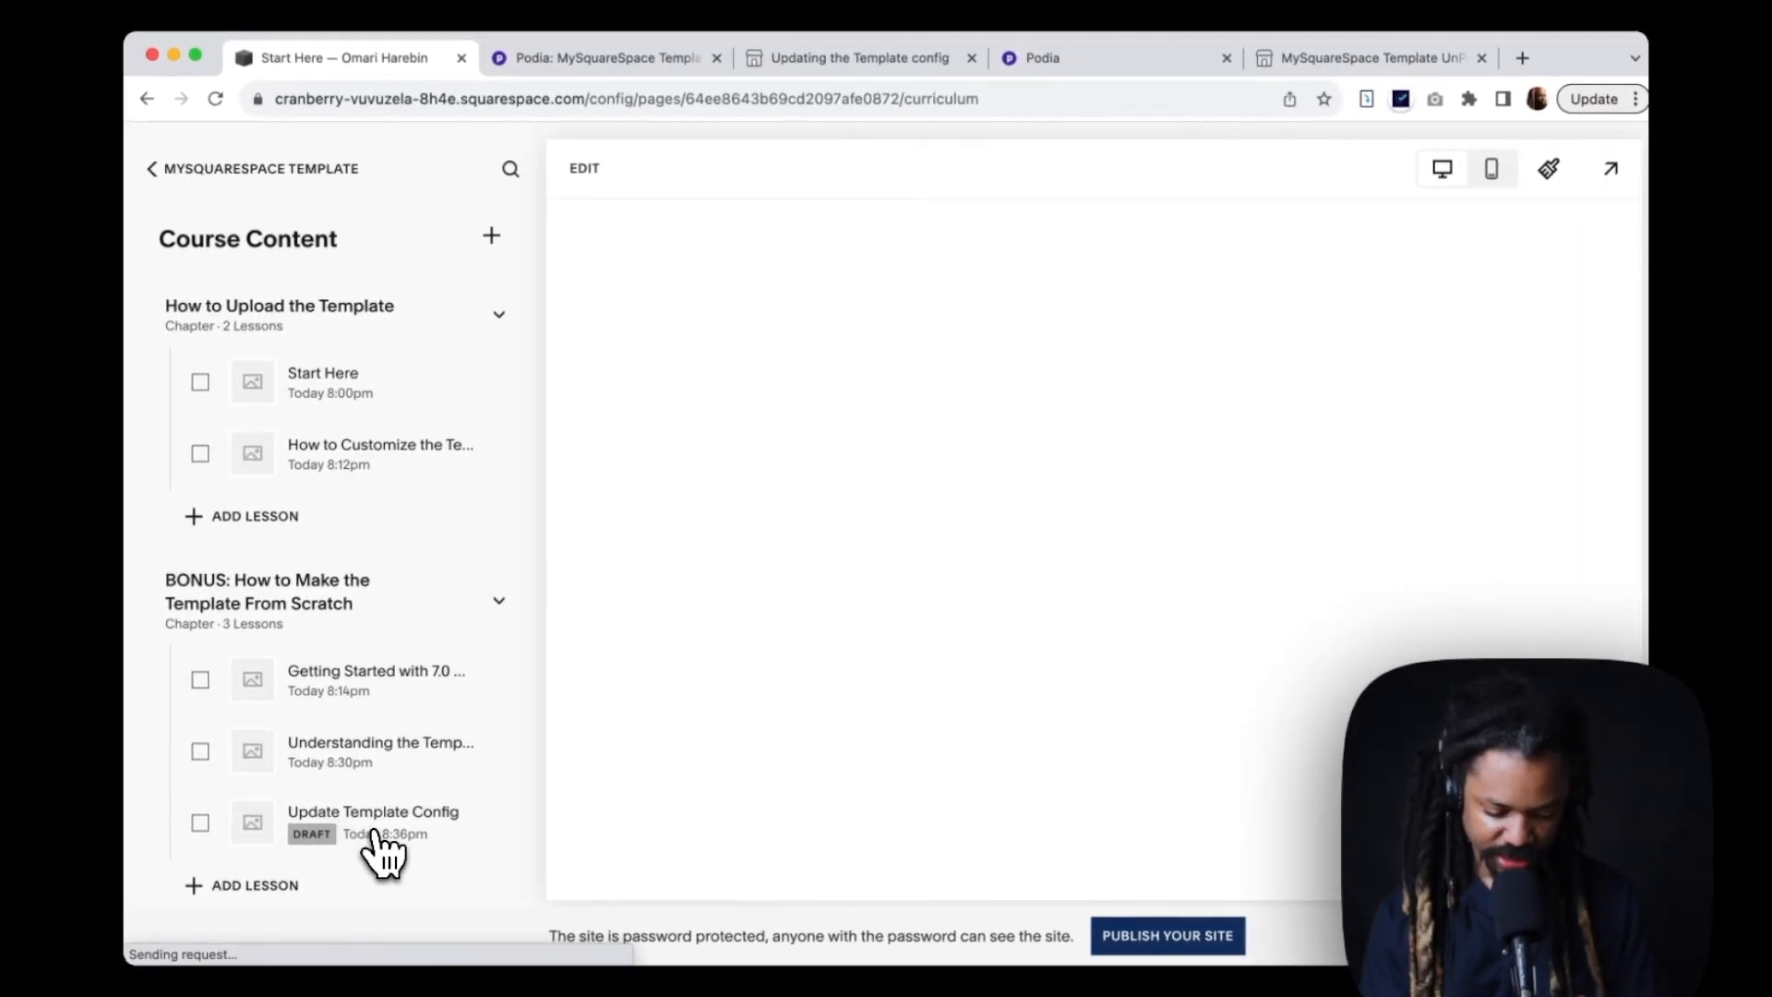
Step: Change the Update Template Config lesson's status from draft to Published and save the lesson
mouse_move(346, 826)
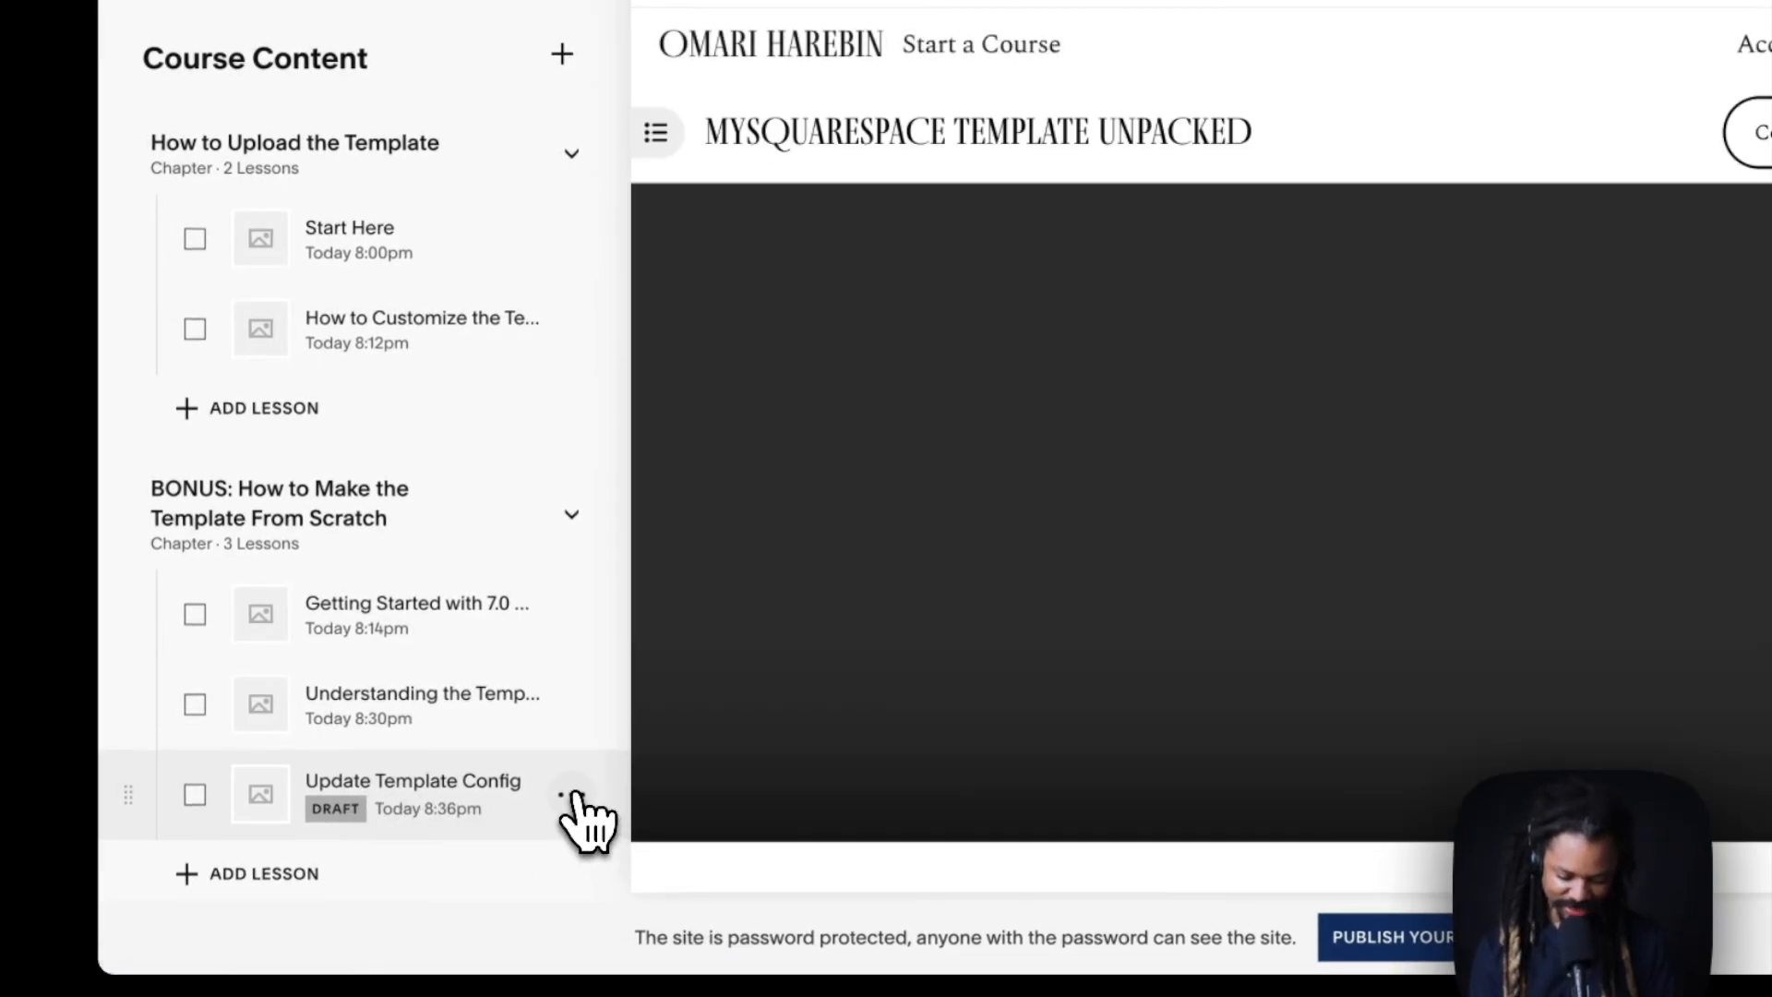
click(573, 795)
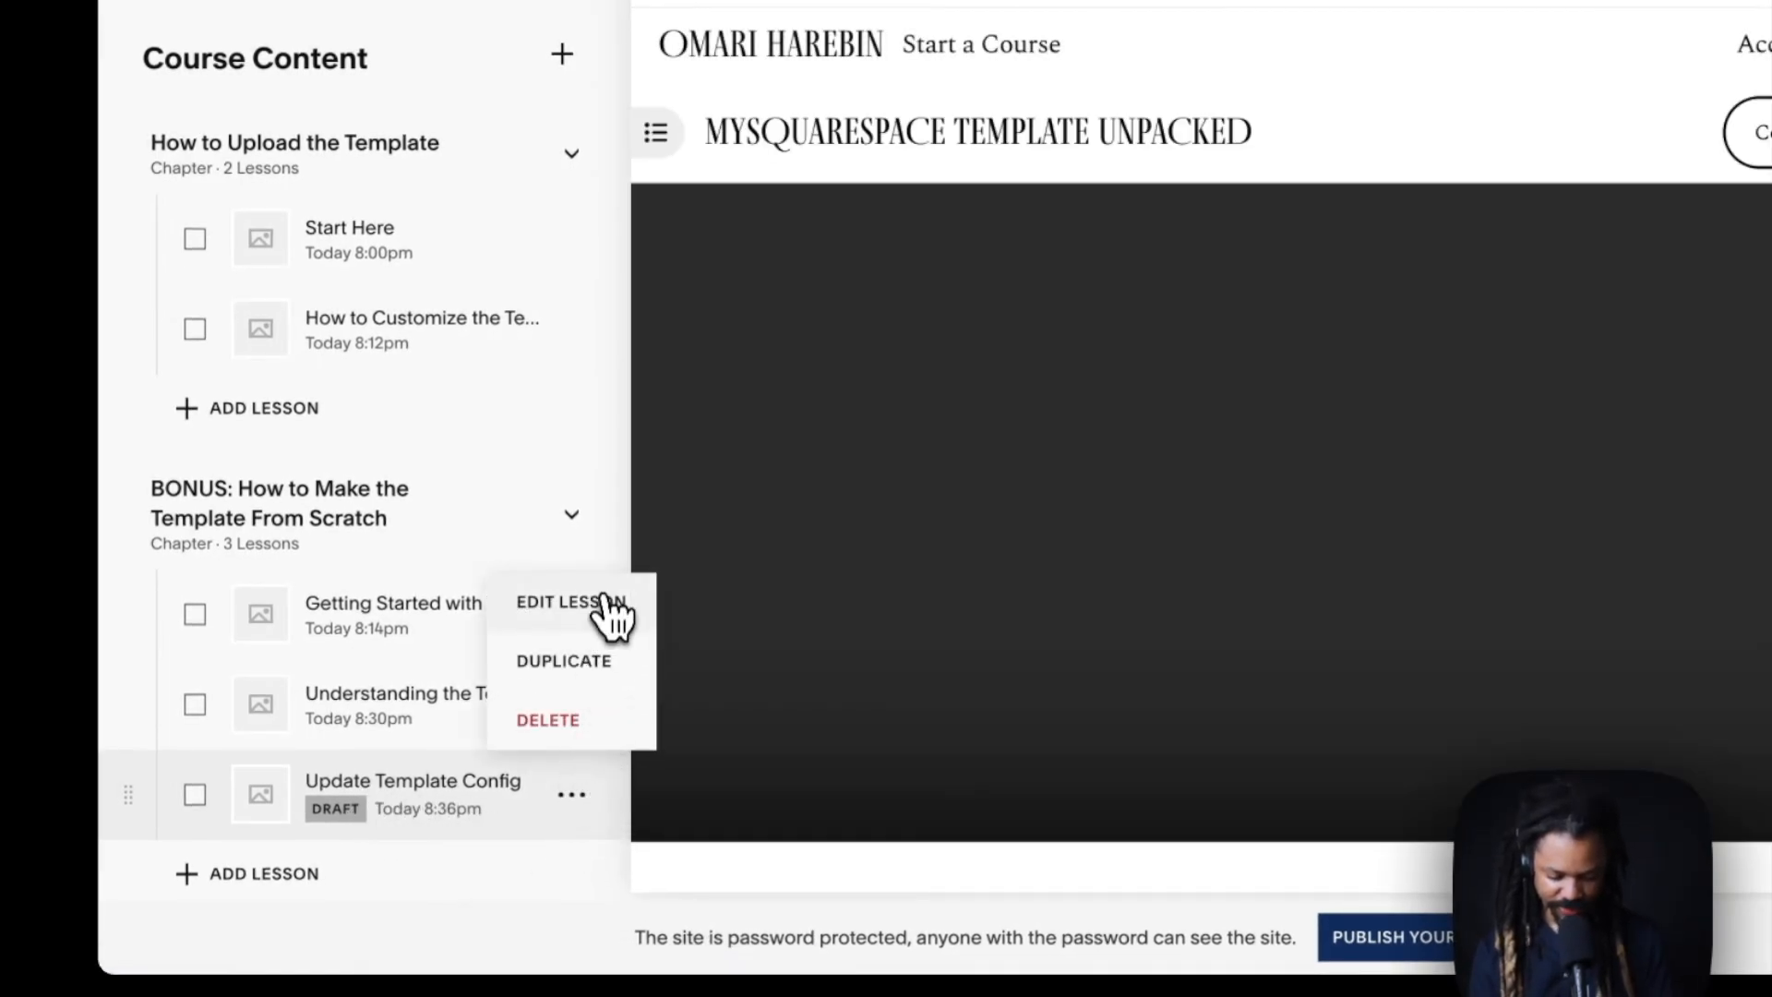
click(606, 602)
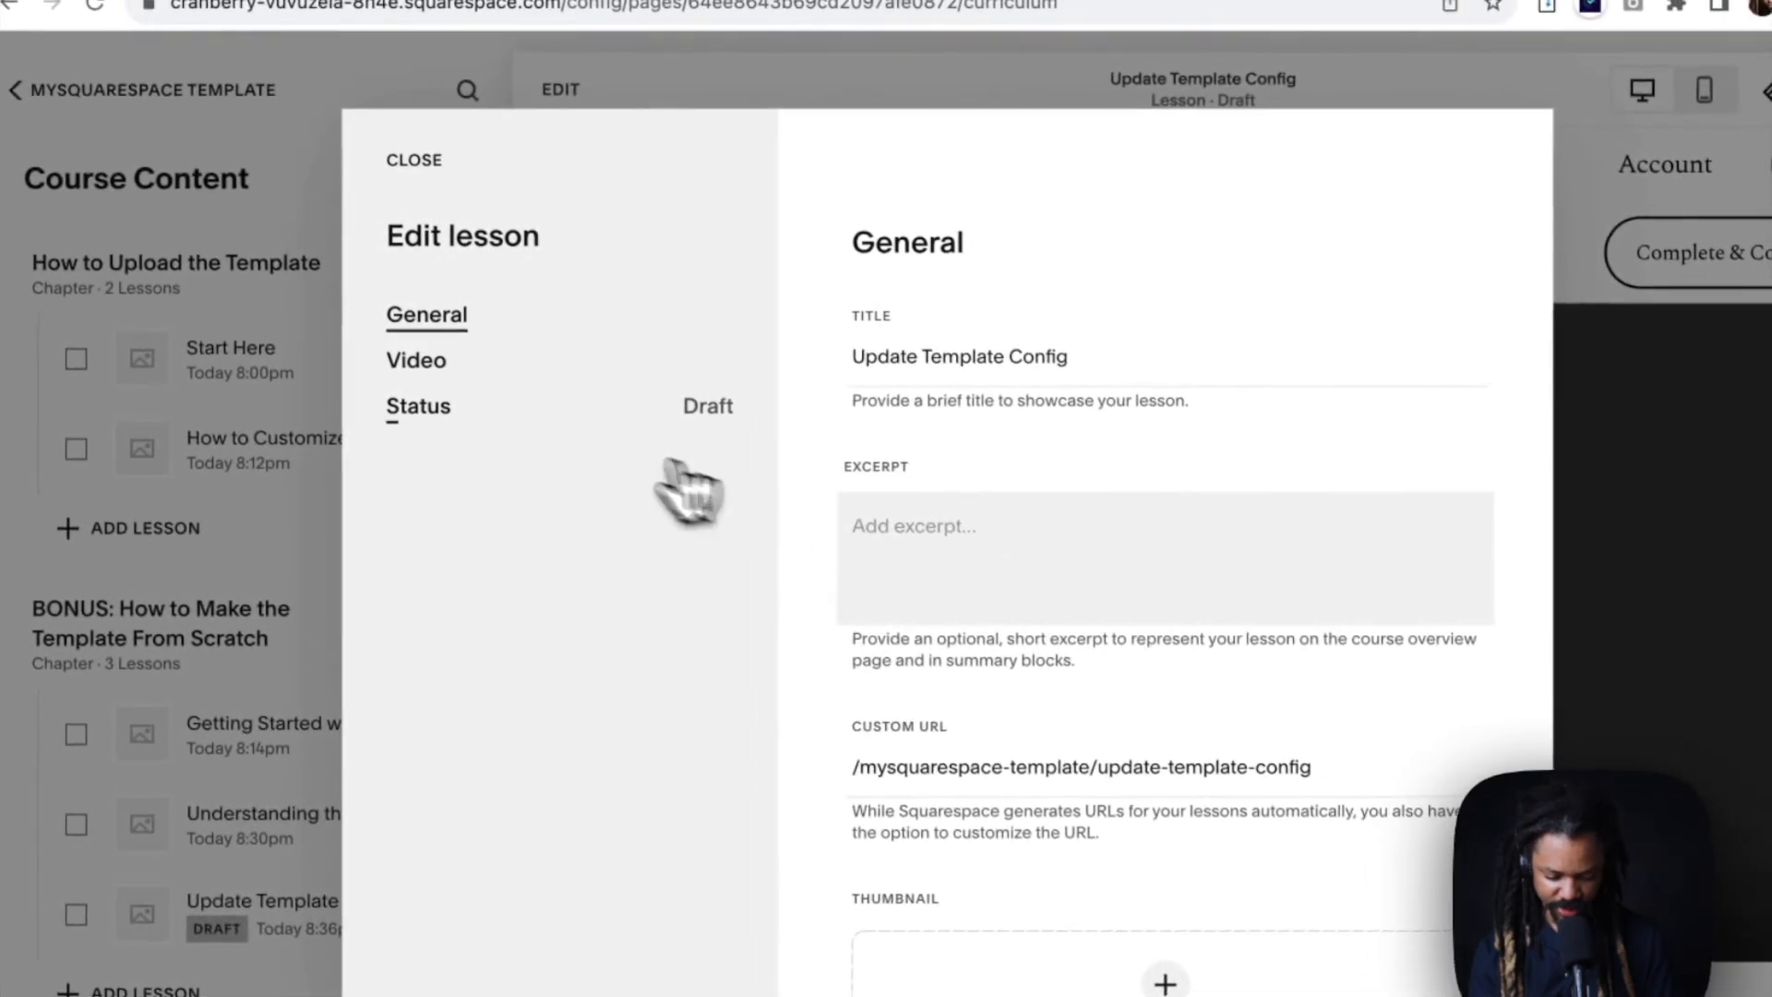
click(458, 413)
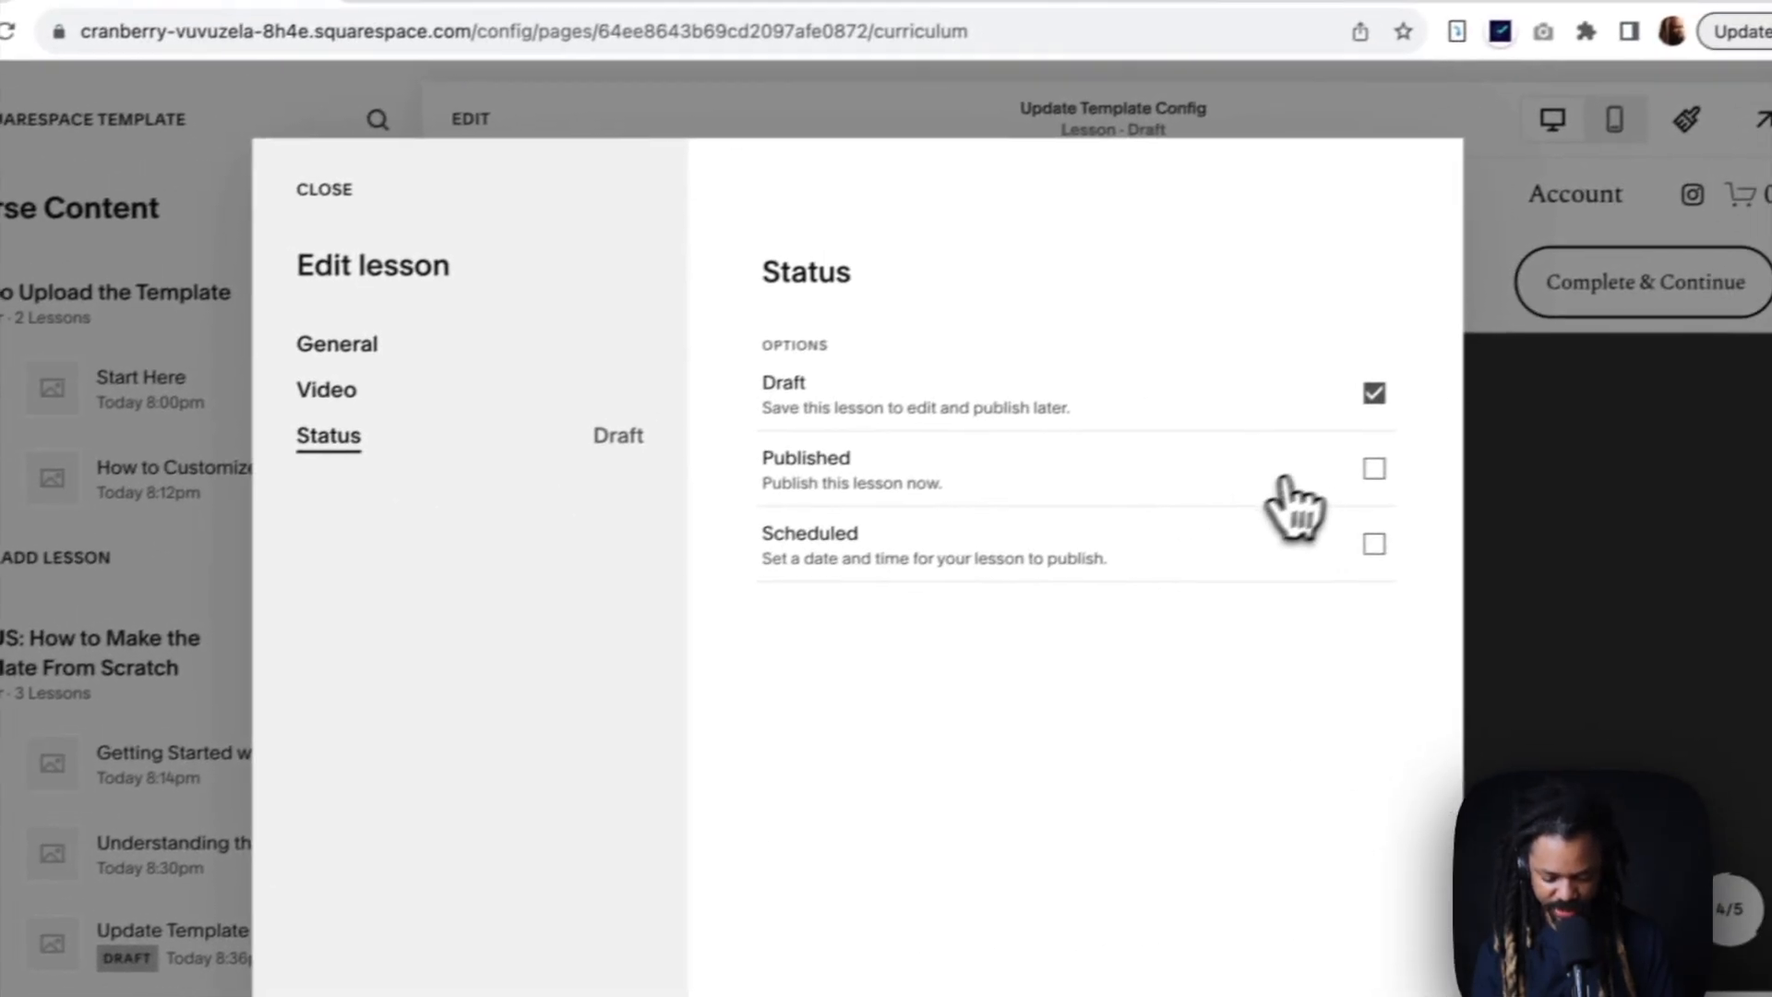
click(1346, 478)
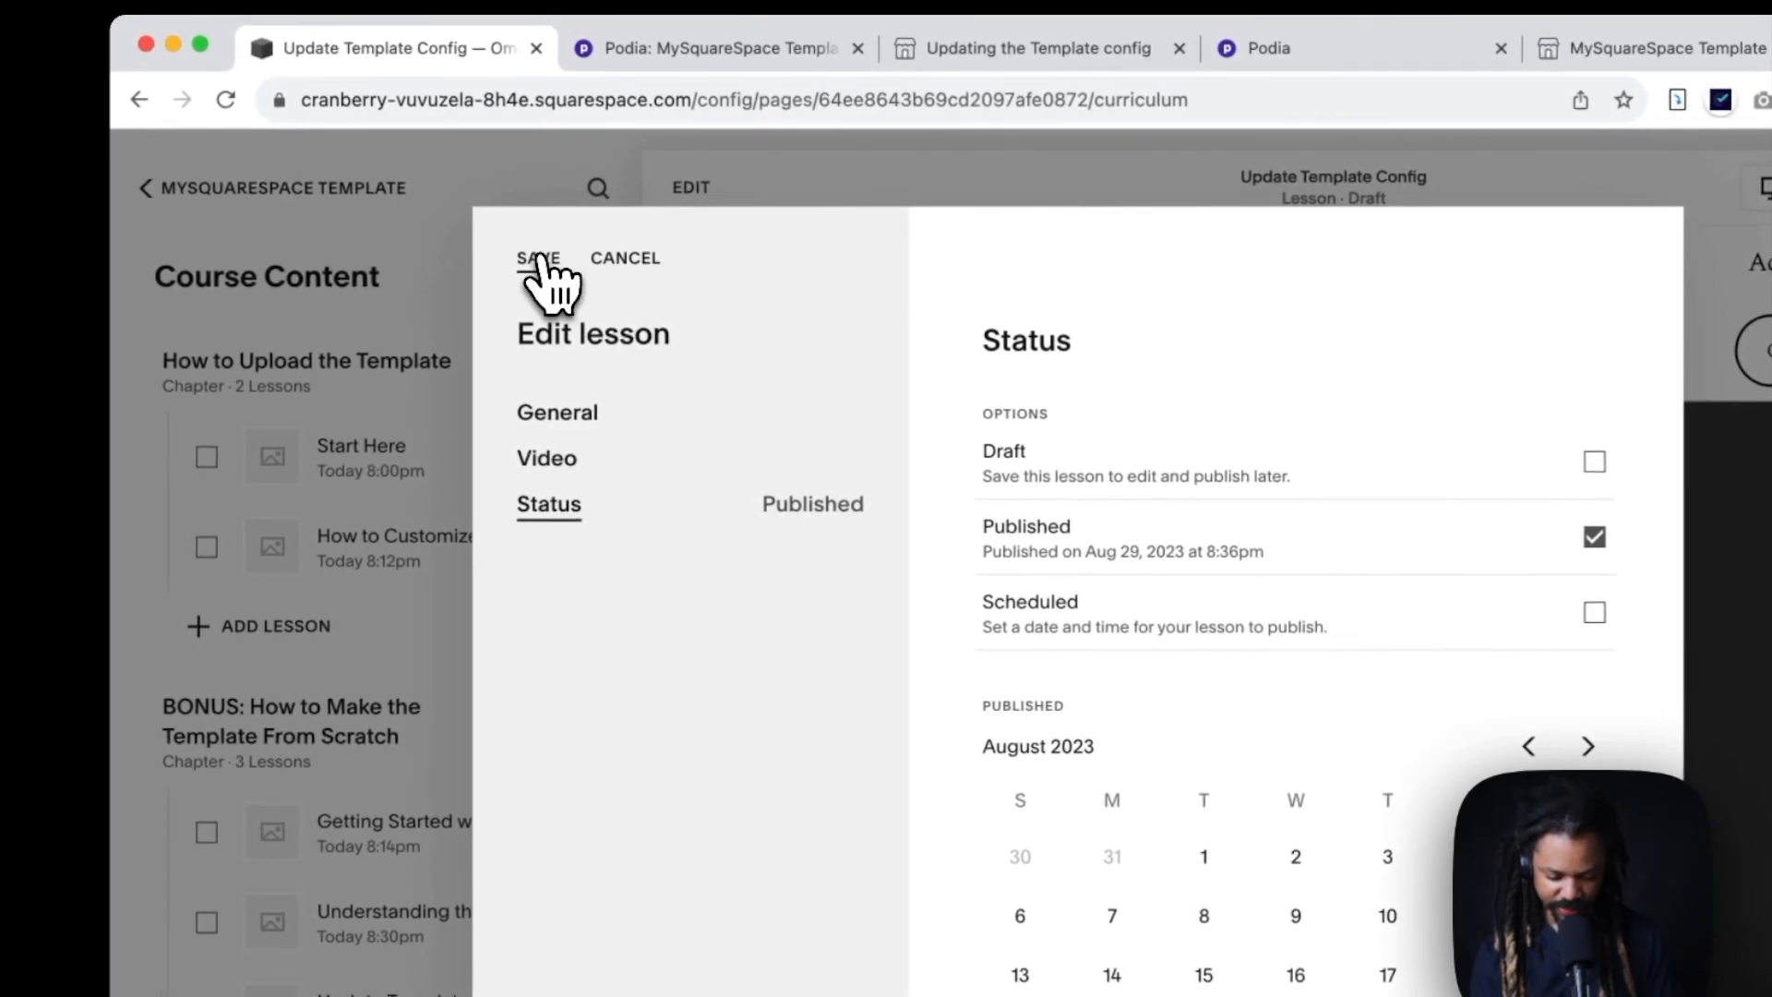
click(538, 258)
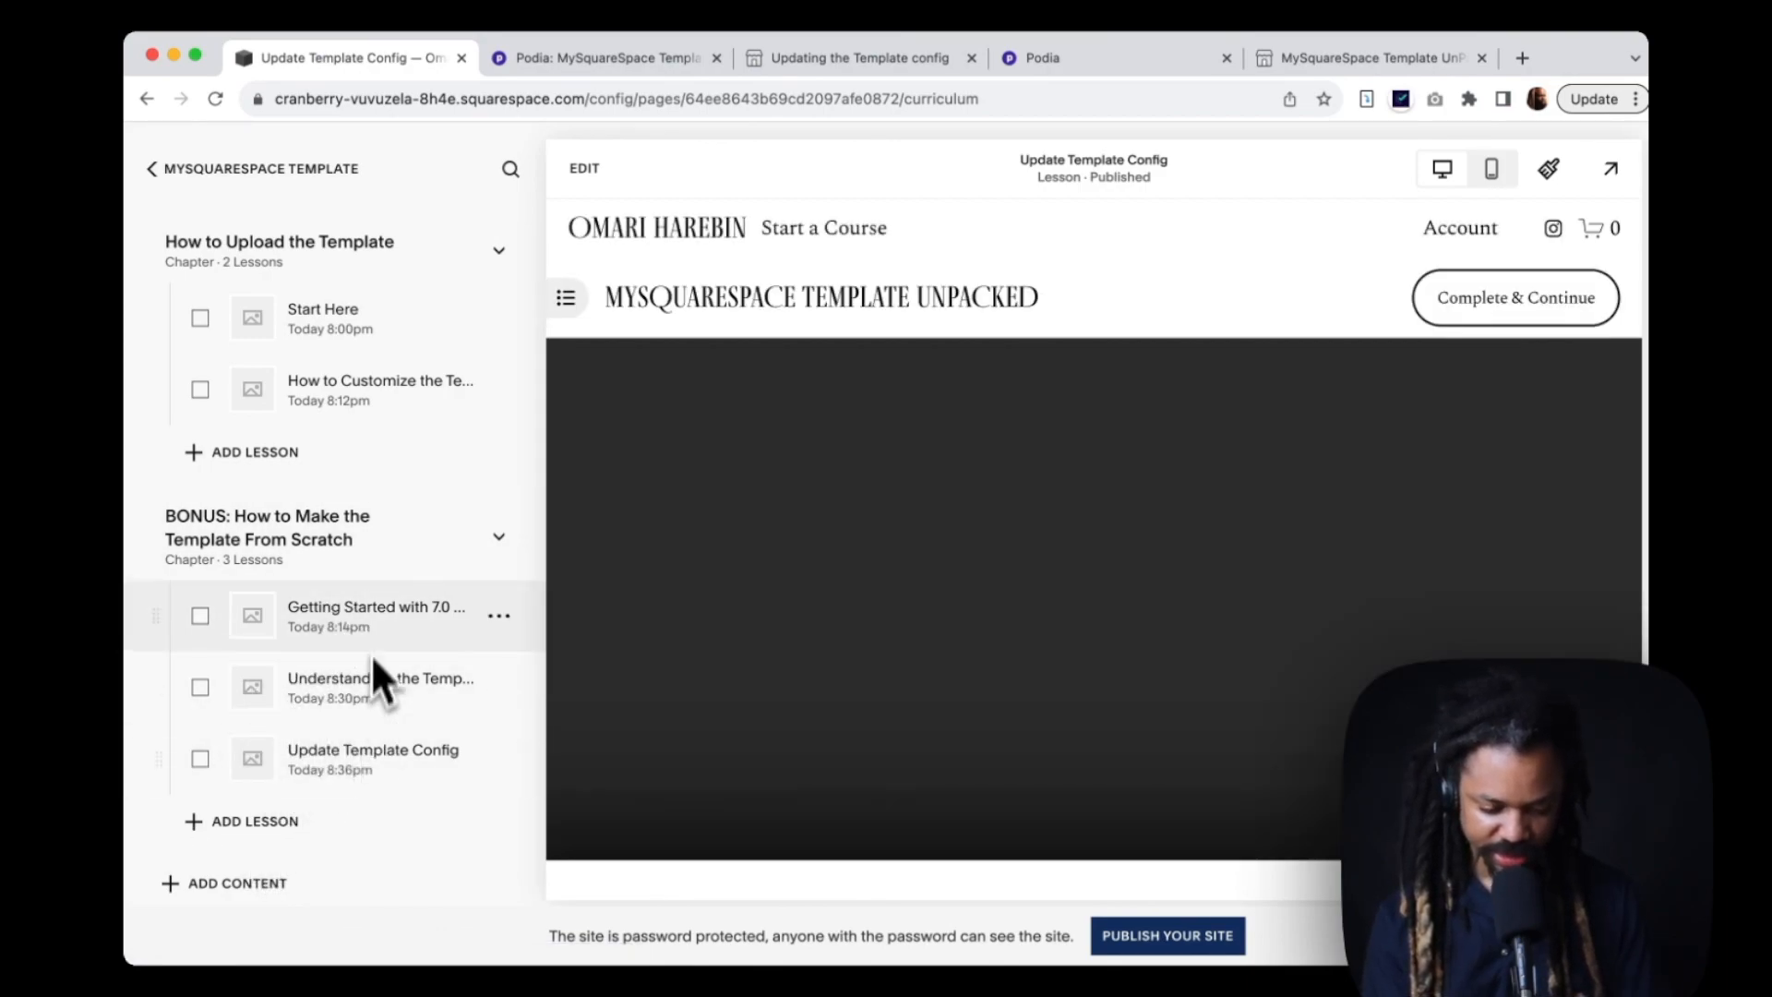
Step: Switch to the Podia page editor and review the template's sales page from its heading to the Bonus Workshop section
scroll(369, 653, up, 2)
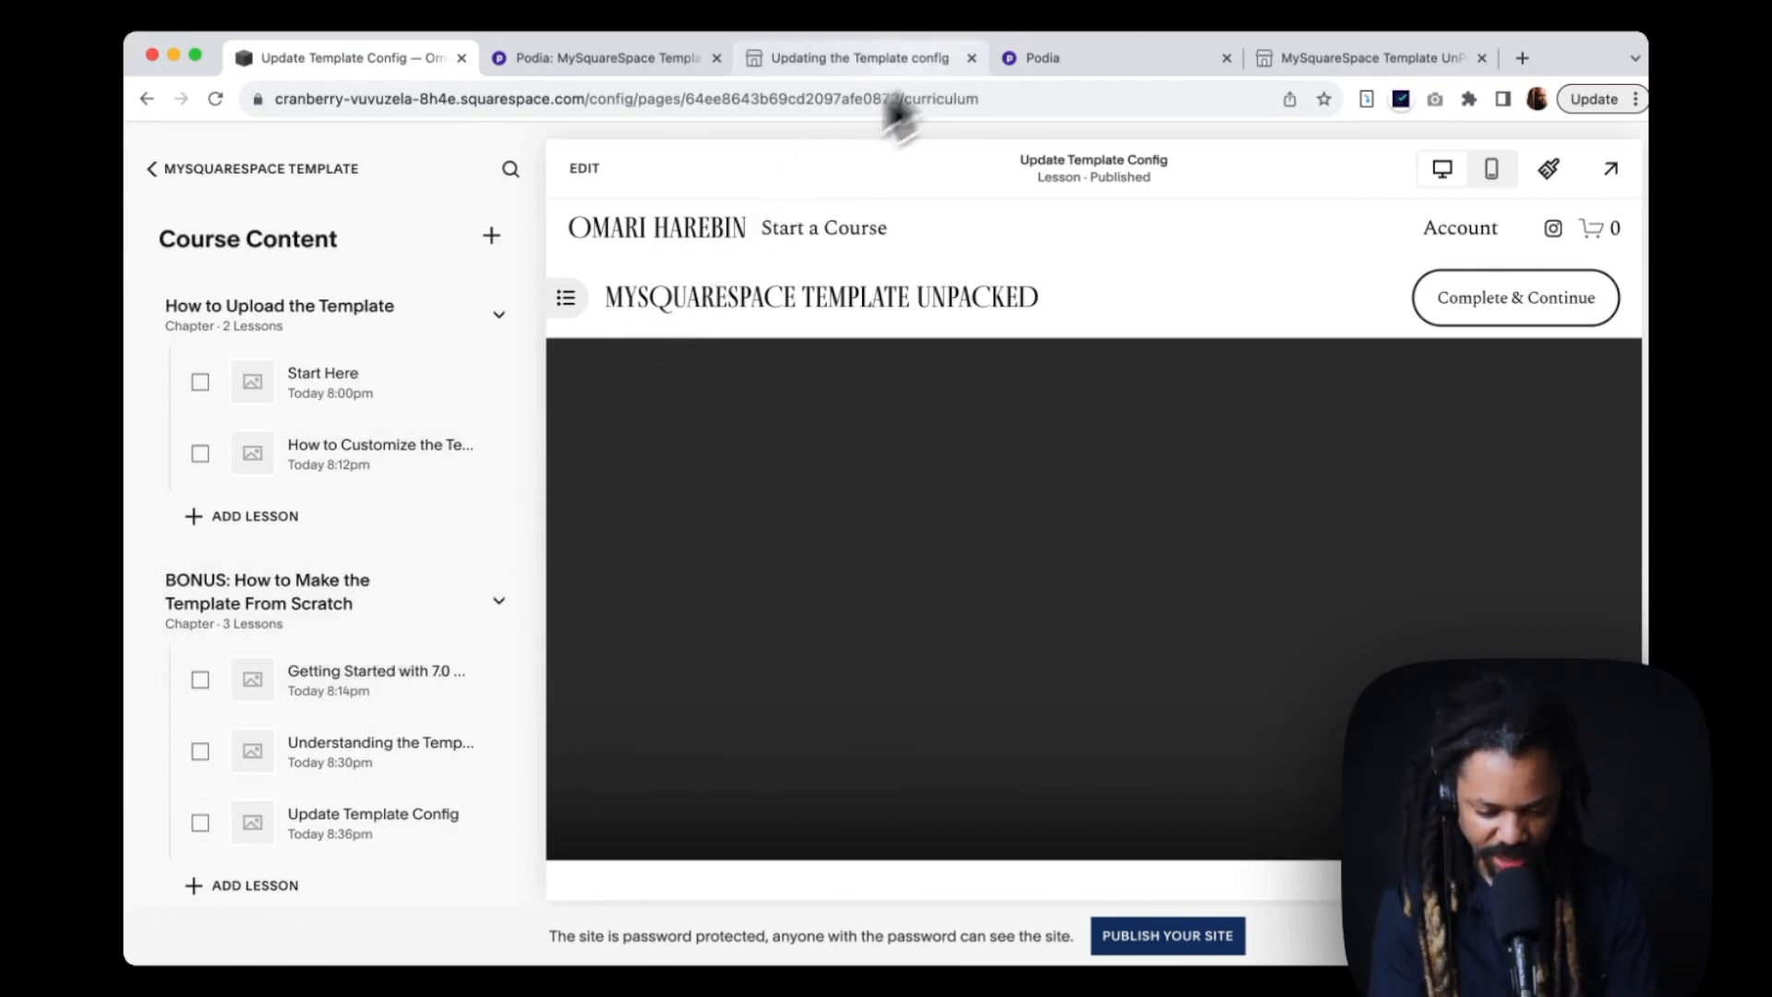
click(1072, 46)
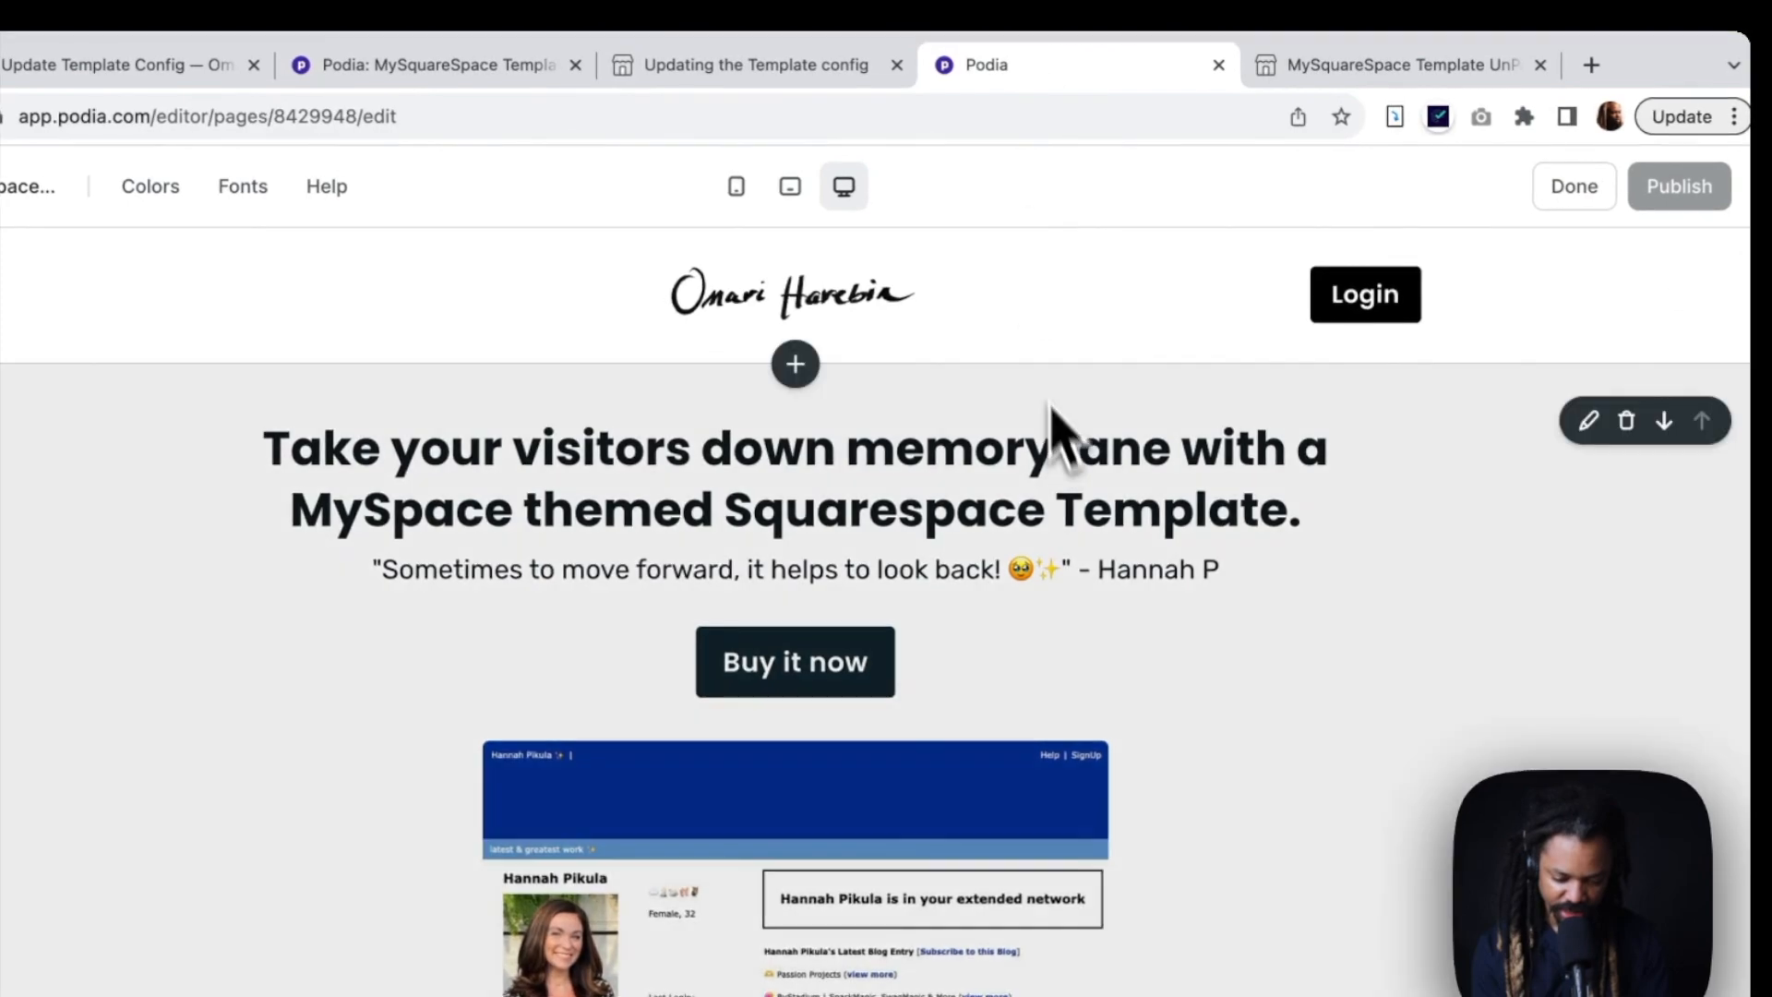
scroll(1110, 379, down, 5)
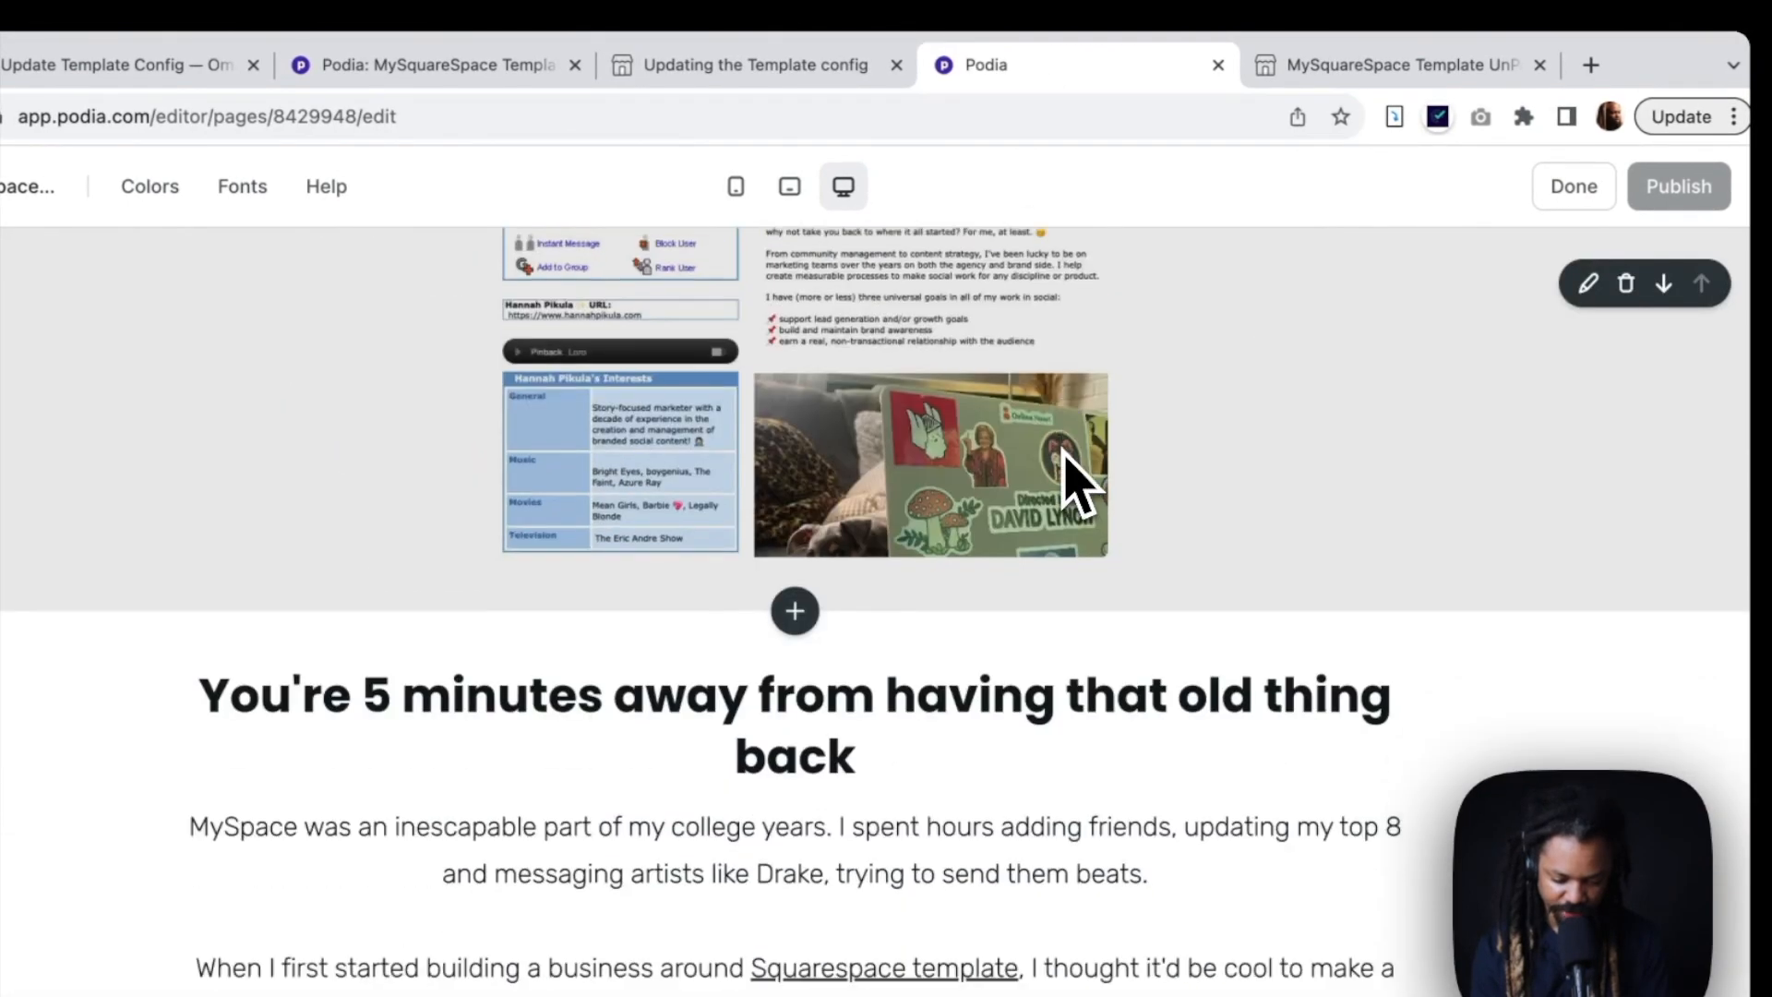
scroll(1075, 476, down, 20)
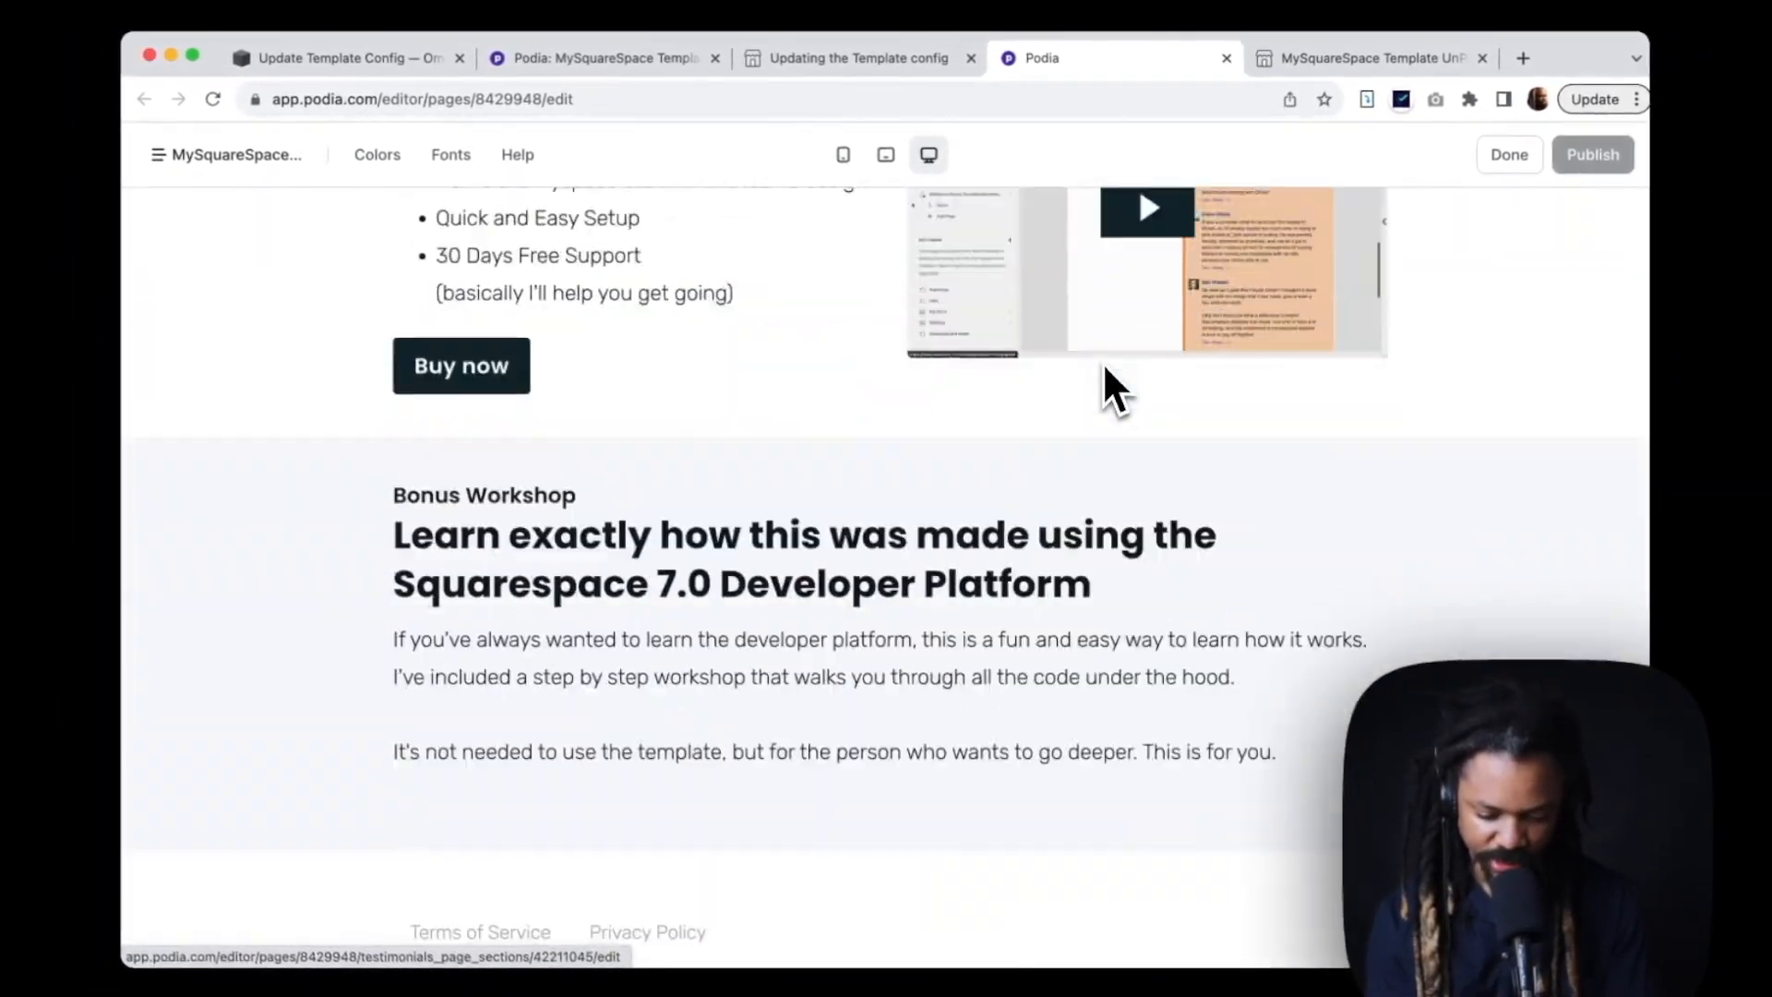
scroll(1103, 365, down, 2)
scroll(1104, 365, up, 20)
scroll(1104, 362, up, 15)
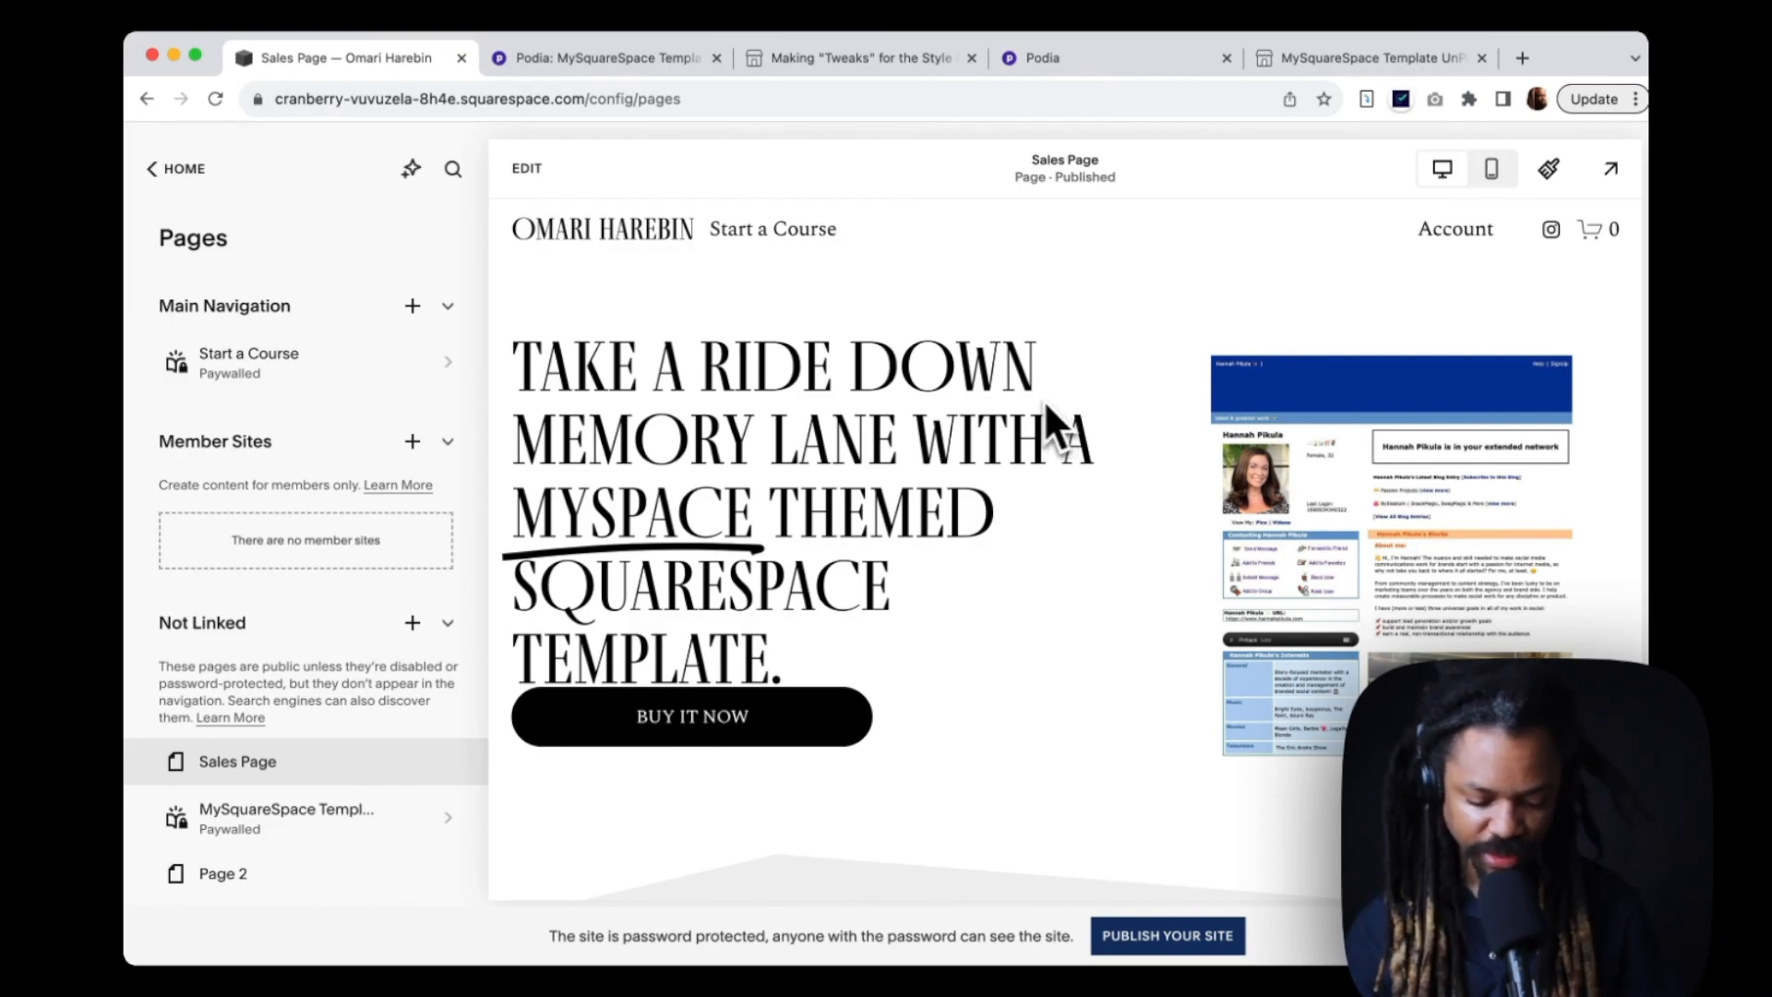
Step: Look over the opening section of the Sales Page in Squarespace, including its headline, purchase button and template preview
scroll(857, 324, down, 2)
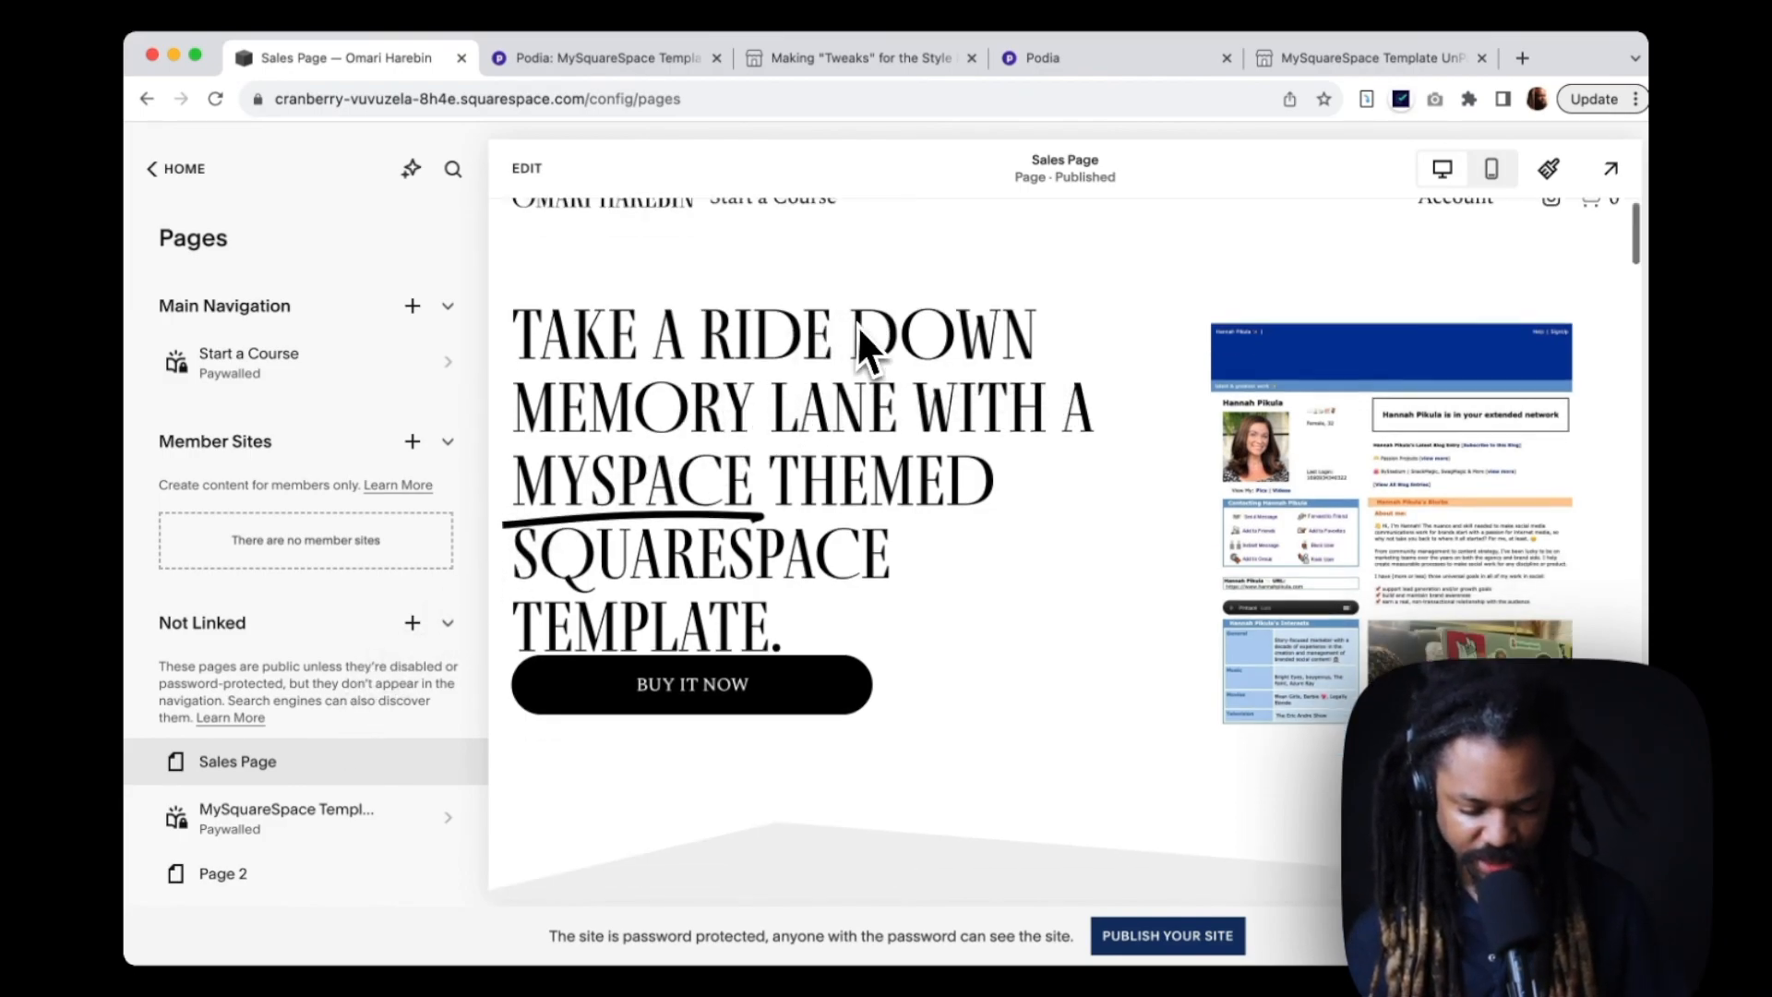
scroll(702, 600, down, 4)
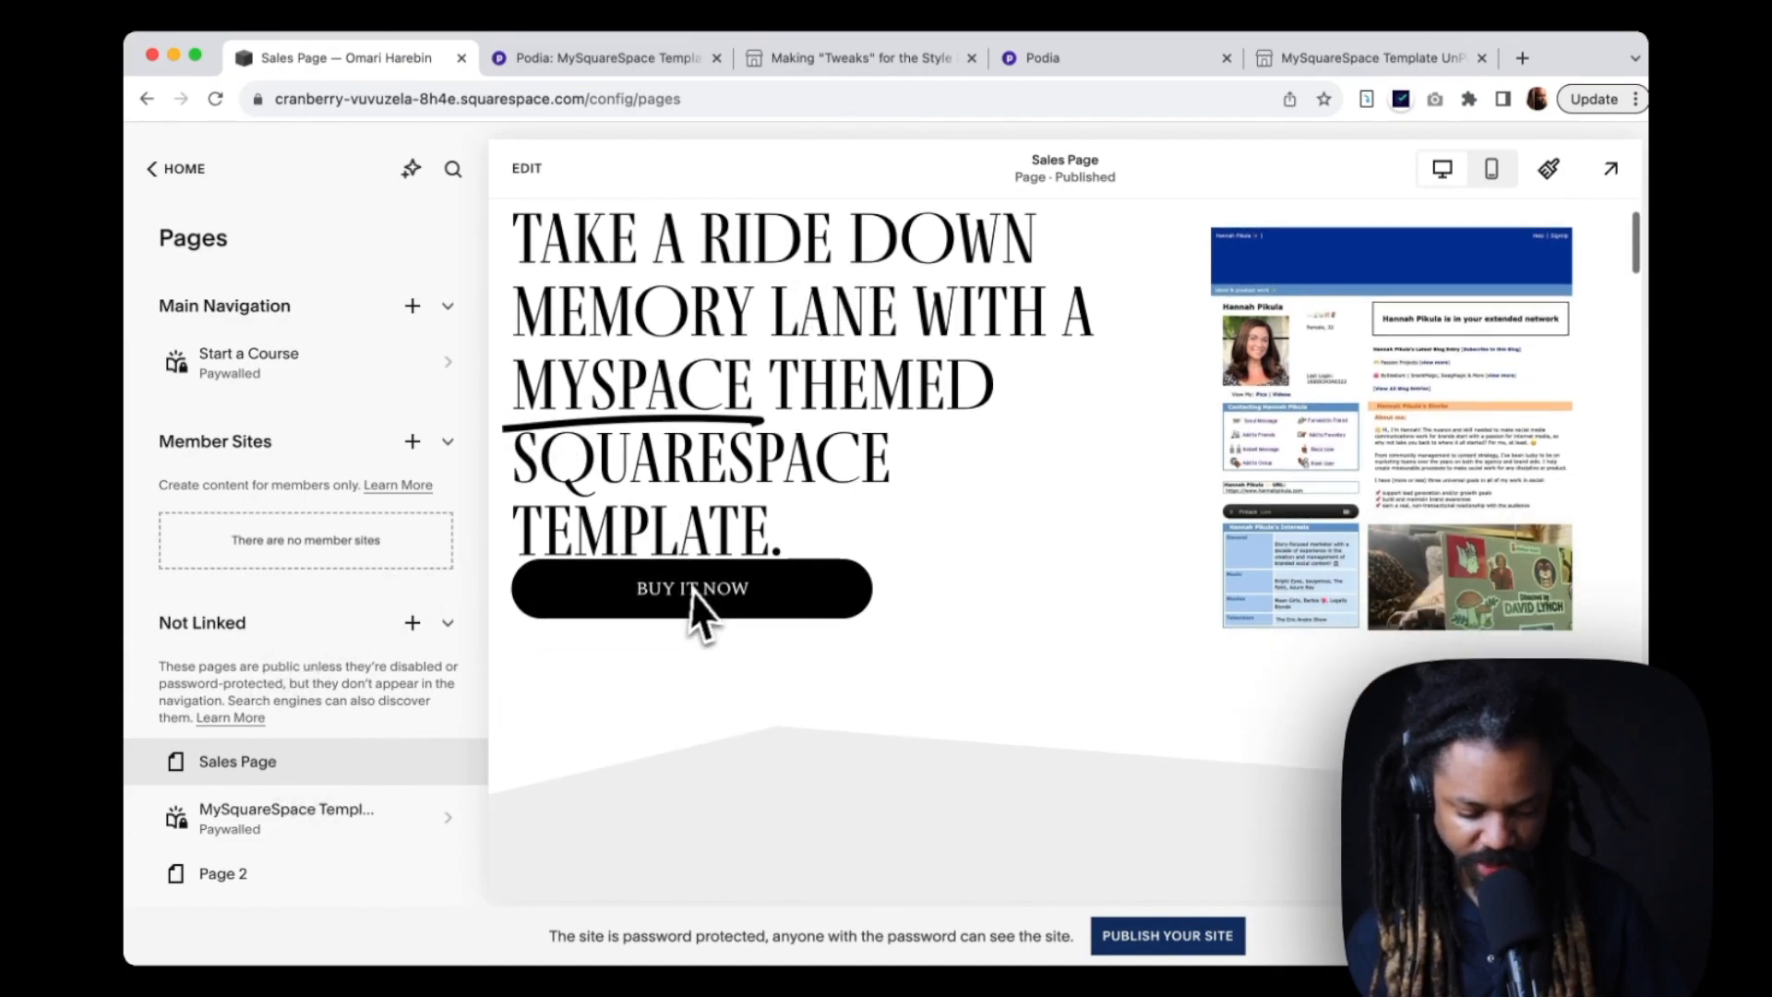
scroll(850, 466, up, 3)
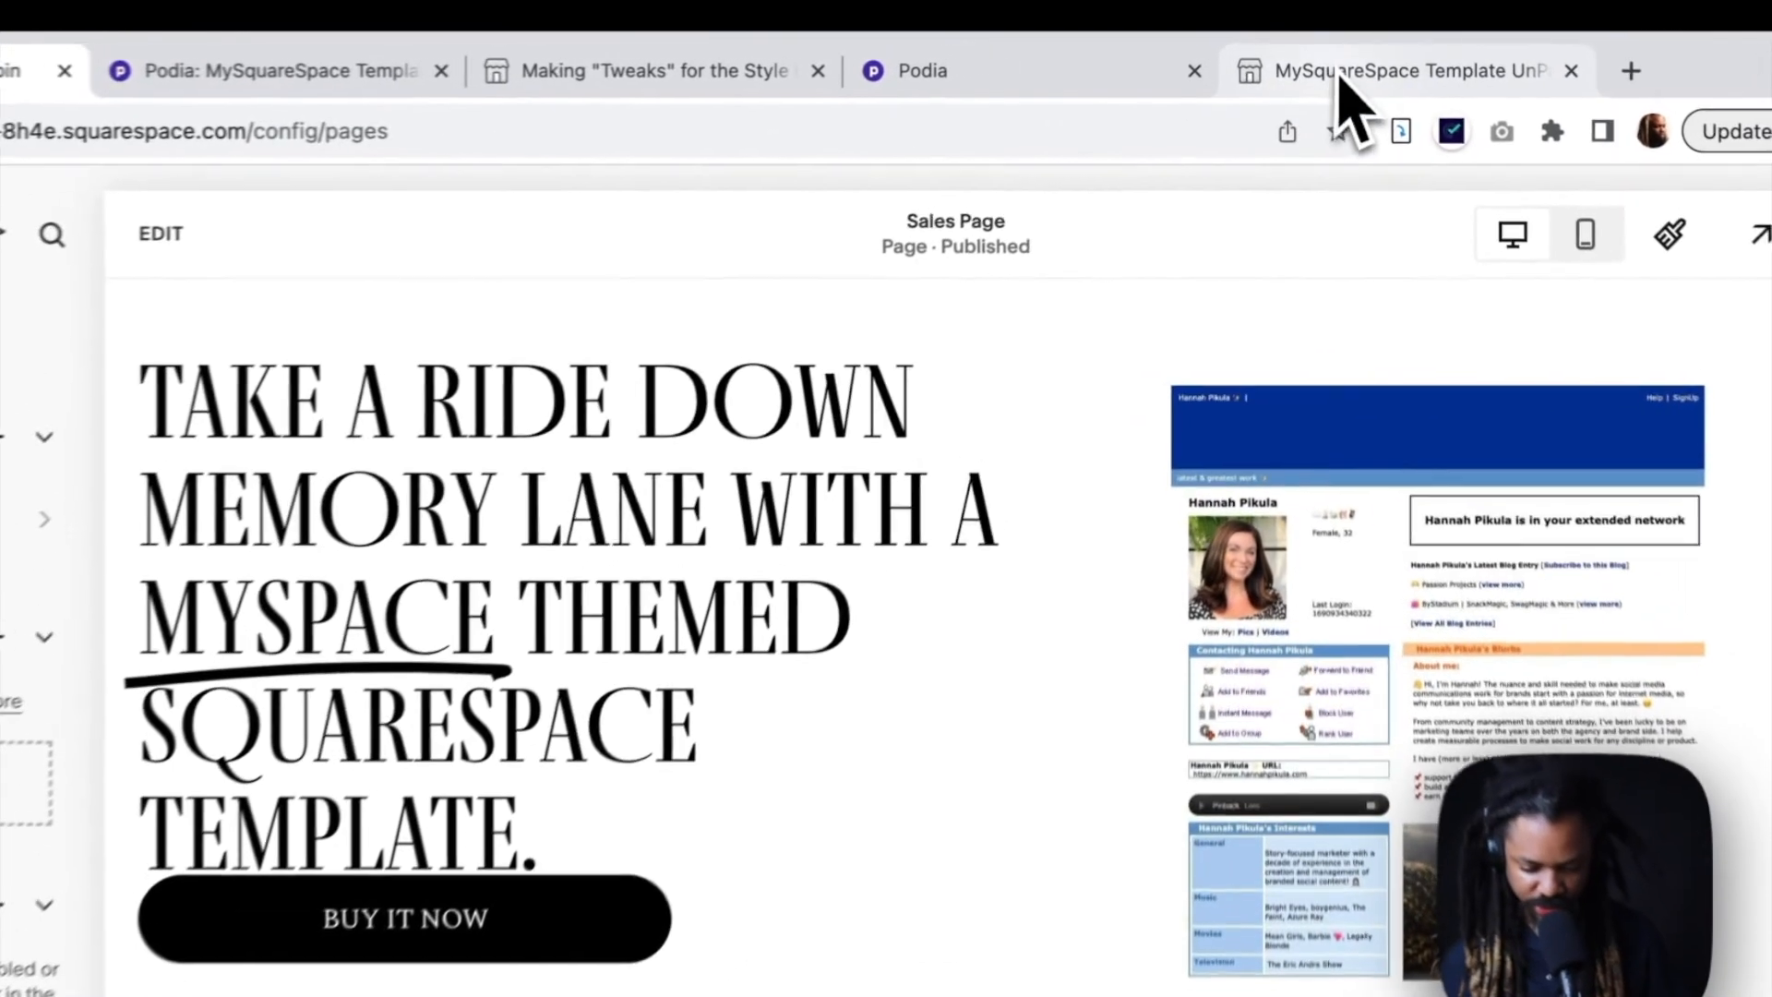
Step: Switch to the live Podia sales page and review its introduction, feature grid, How it works, testimonials and pricing sections
click(1324, 59)
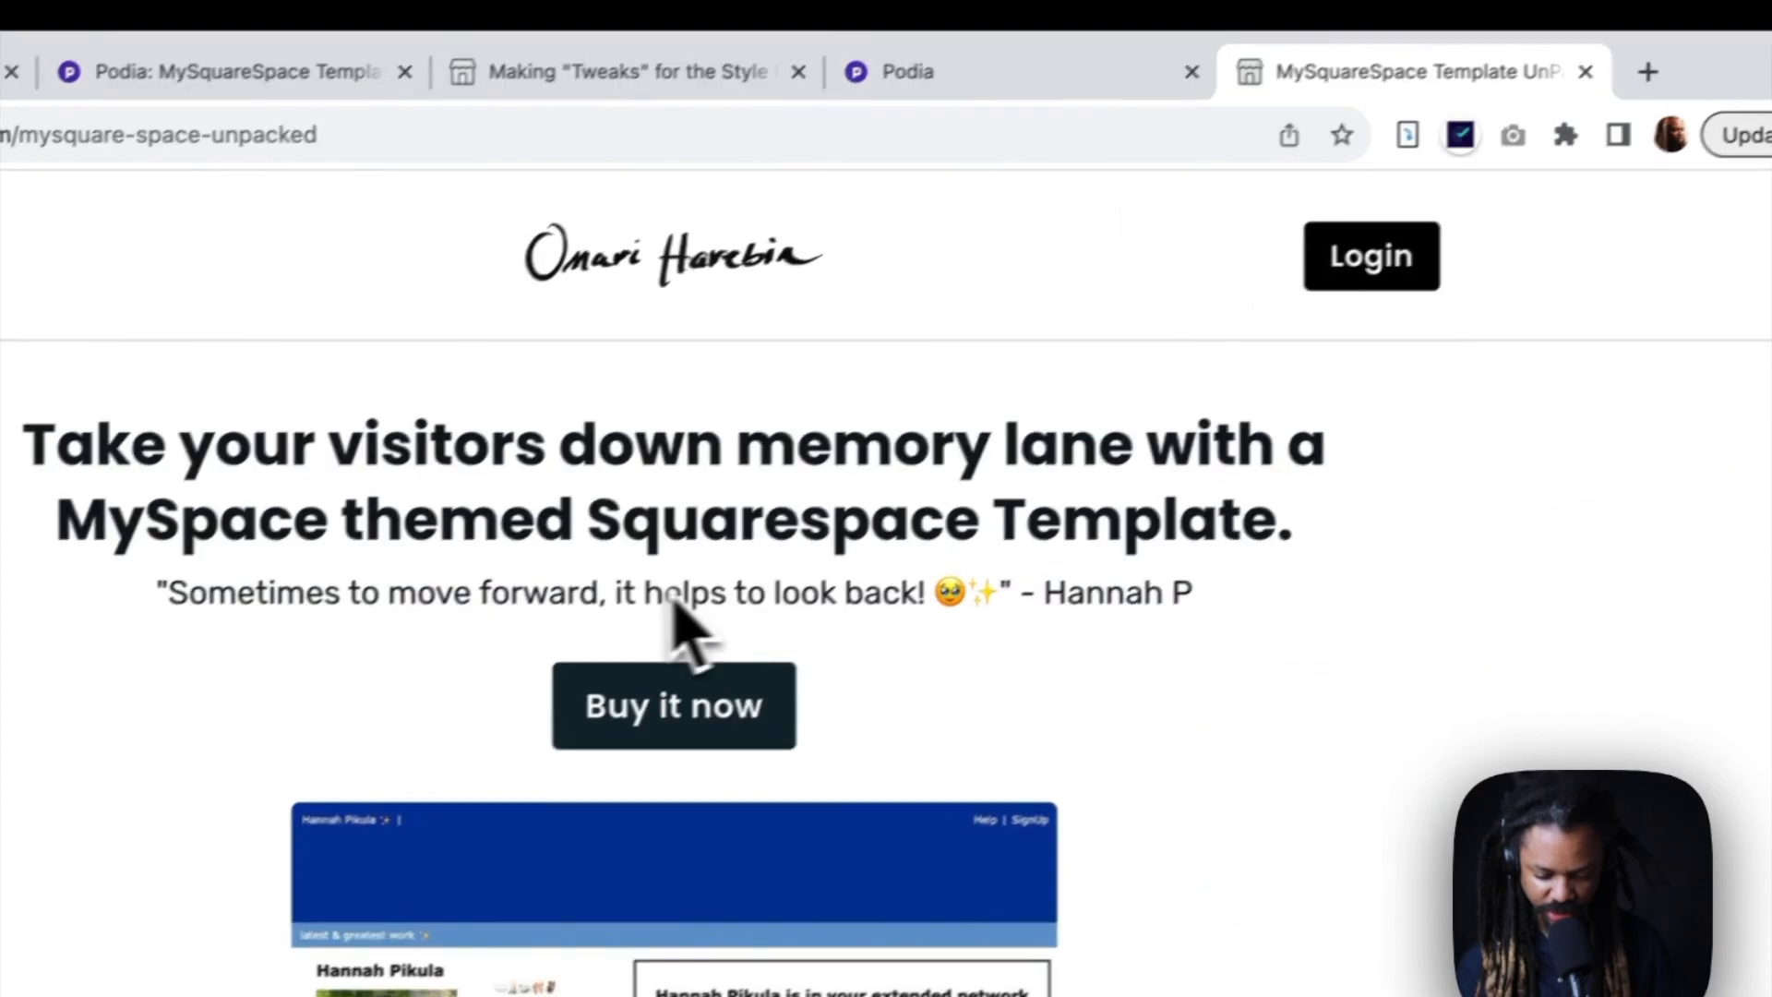
scroll(692, 633, down, 10)
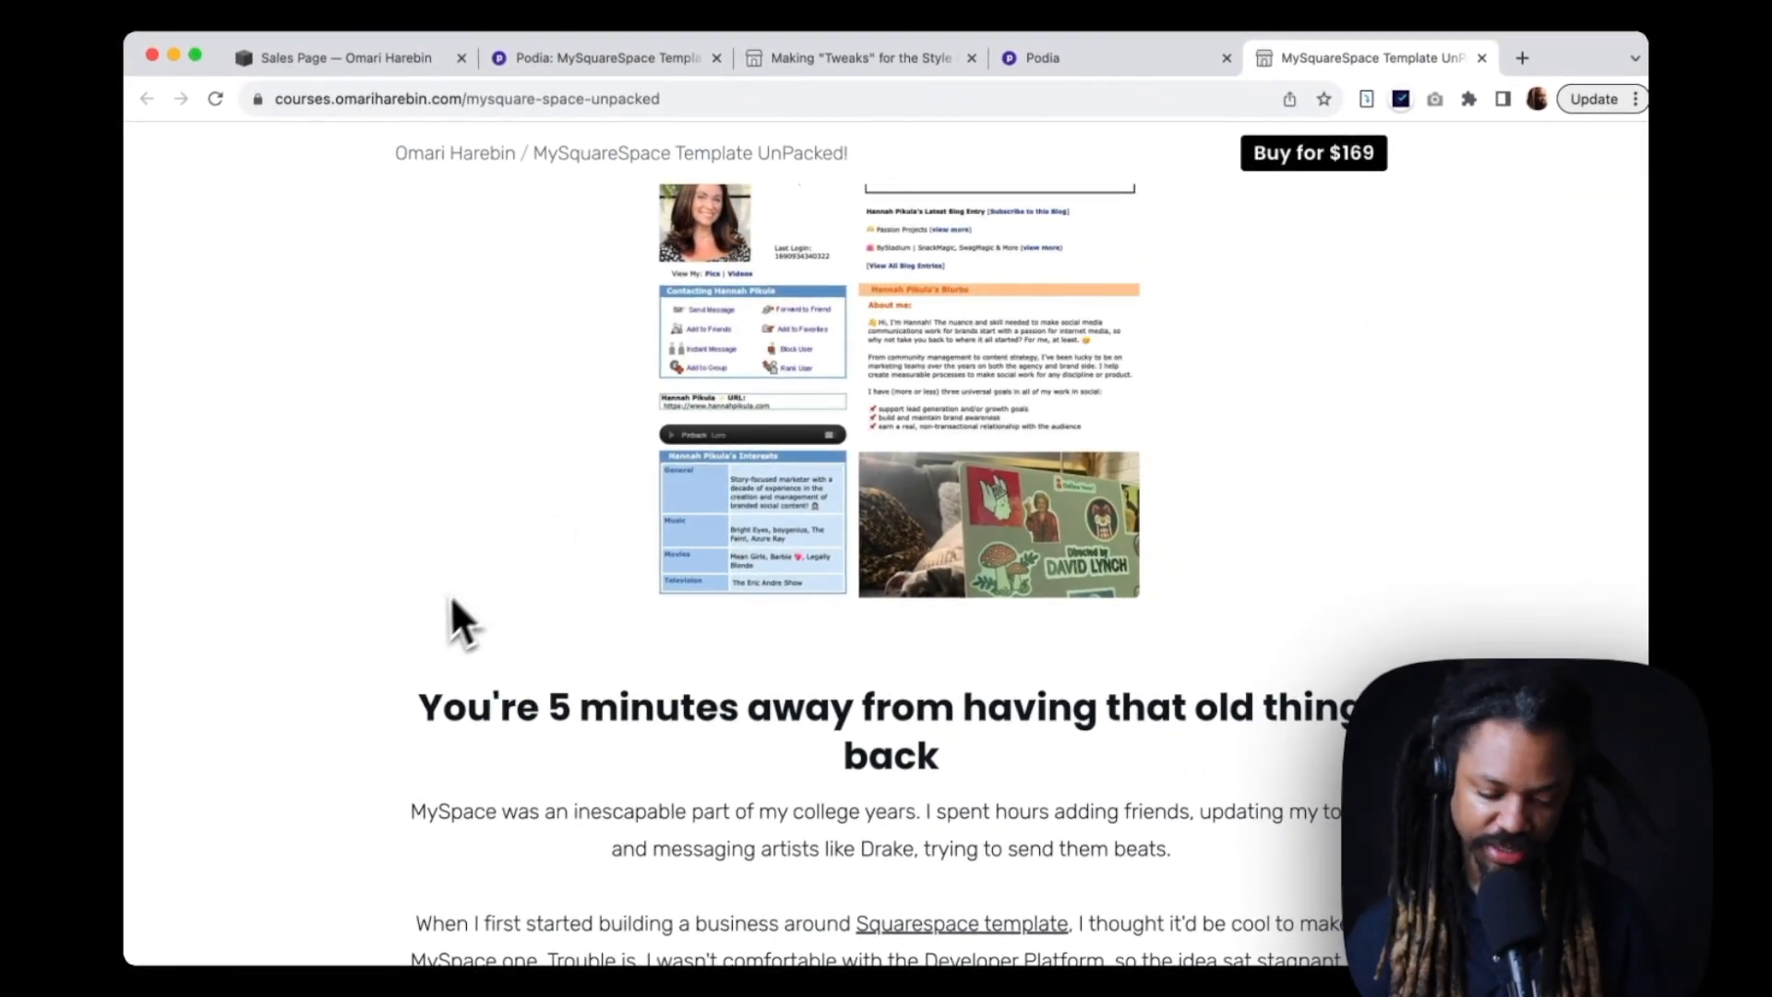
scroll(443, 614, down, 5)
scroll(430, 618, down, 15)
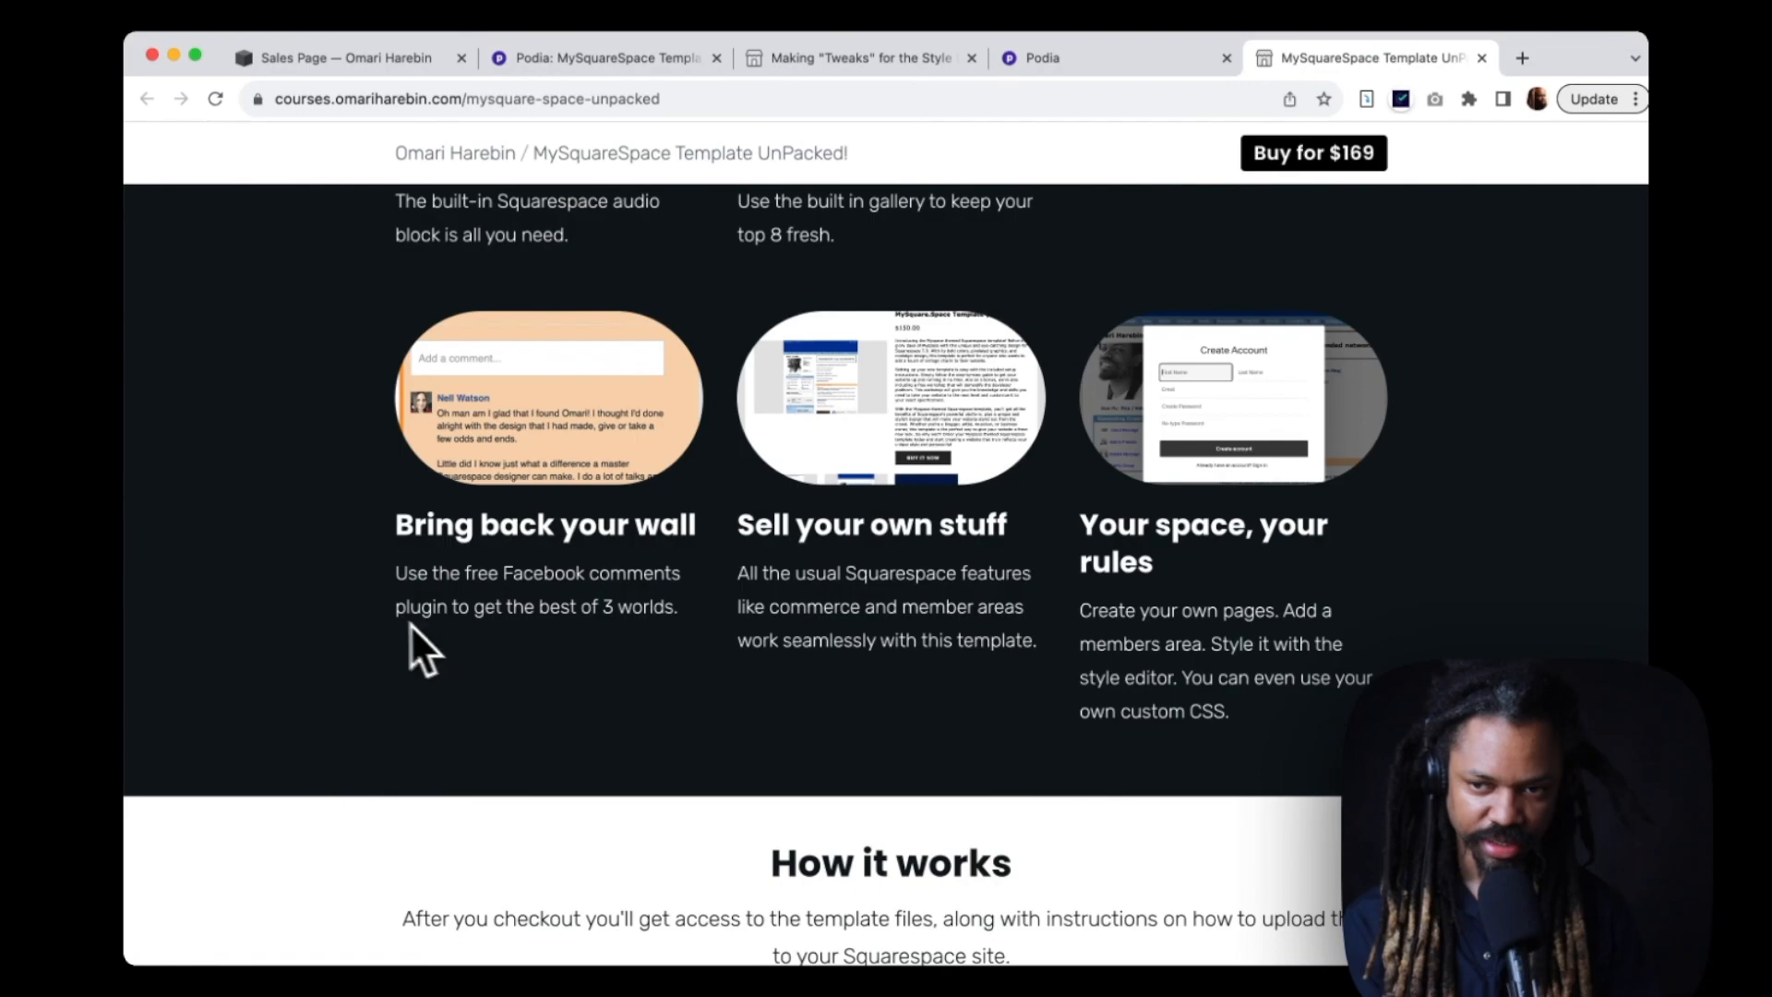
scroll(323, 634, down, 12)
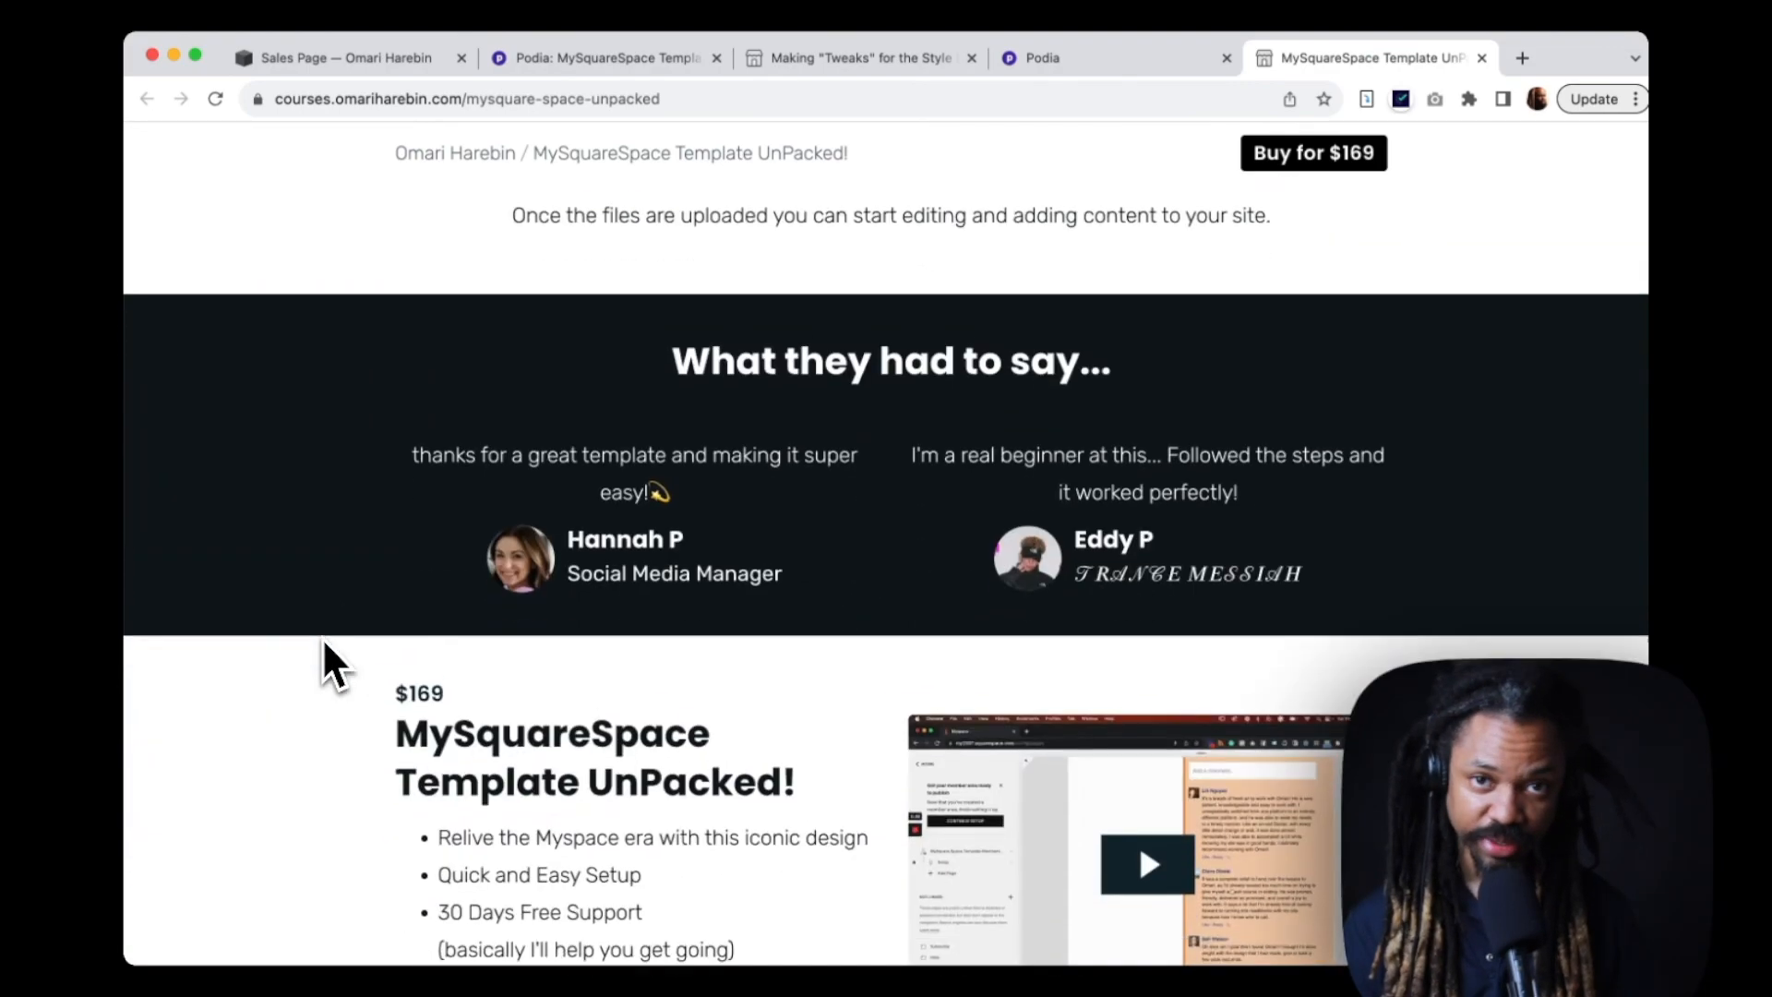
scroll(325, 646, down, 6)
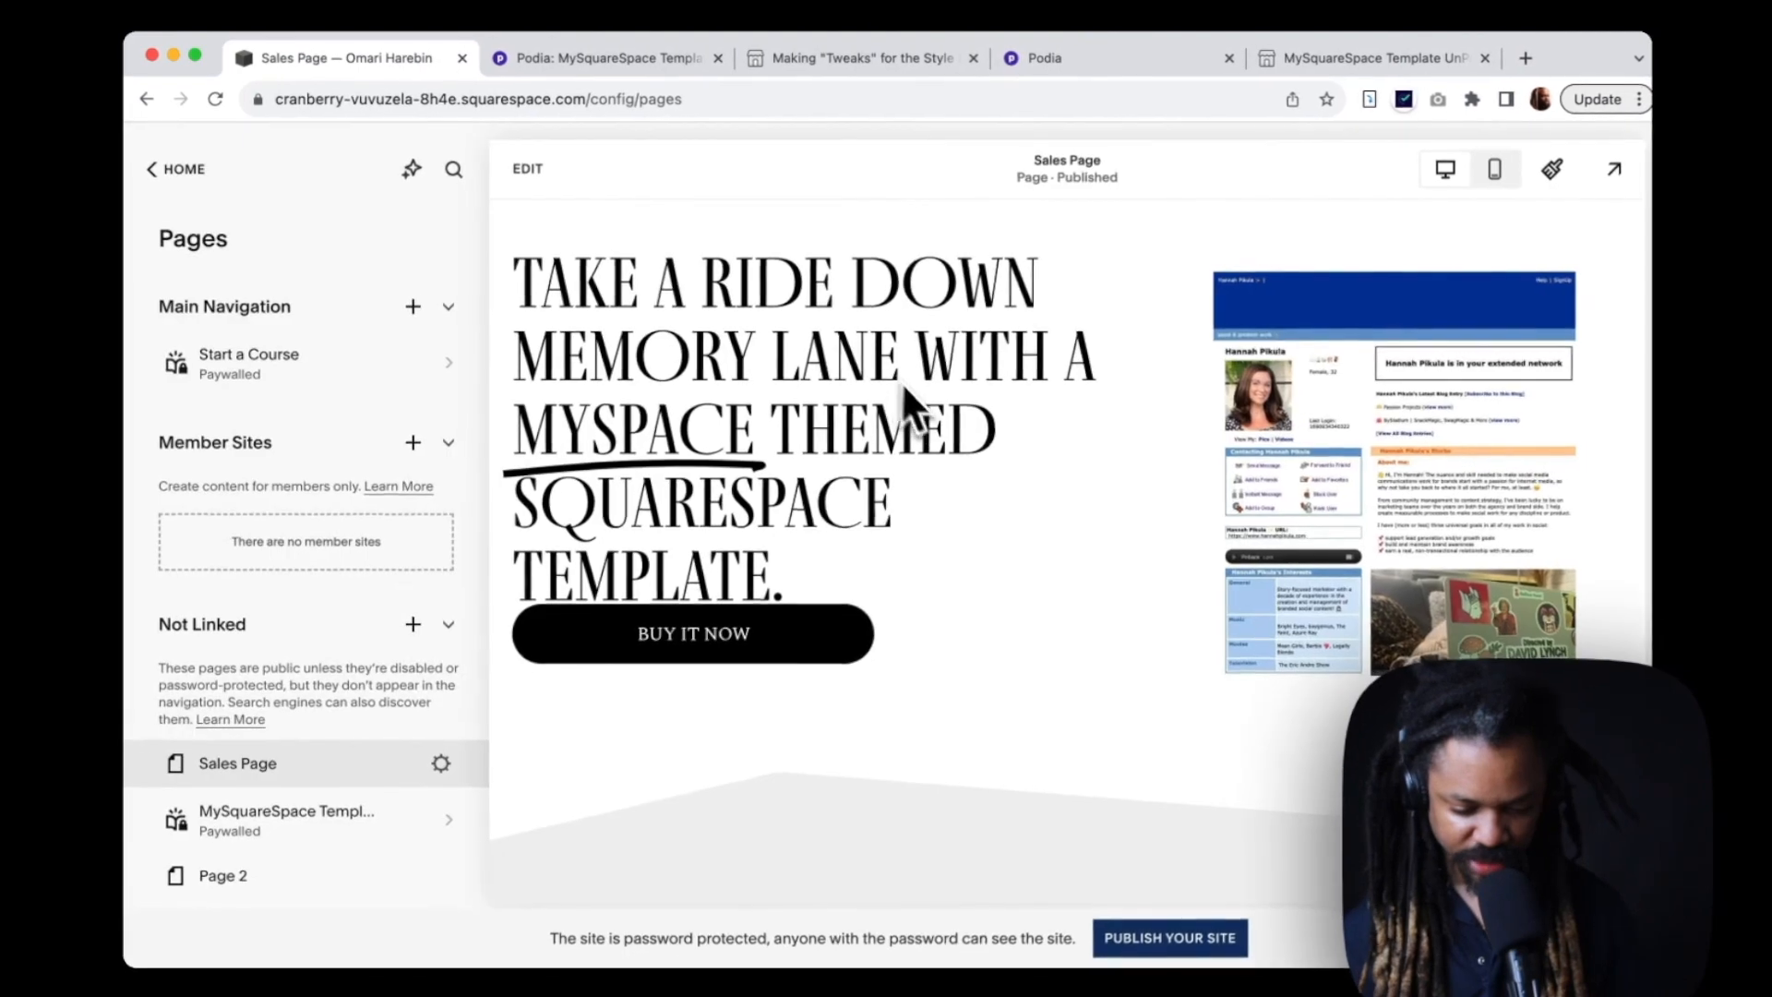
Step: Return to Squarespace and examine the Sales Page's What's Inside features, checkout explanation, testimonials and closing story
scroll(925, 404, down, 6)
scroll(926, 406, down, 4)
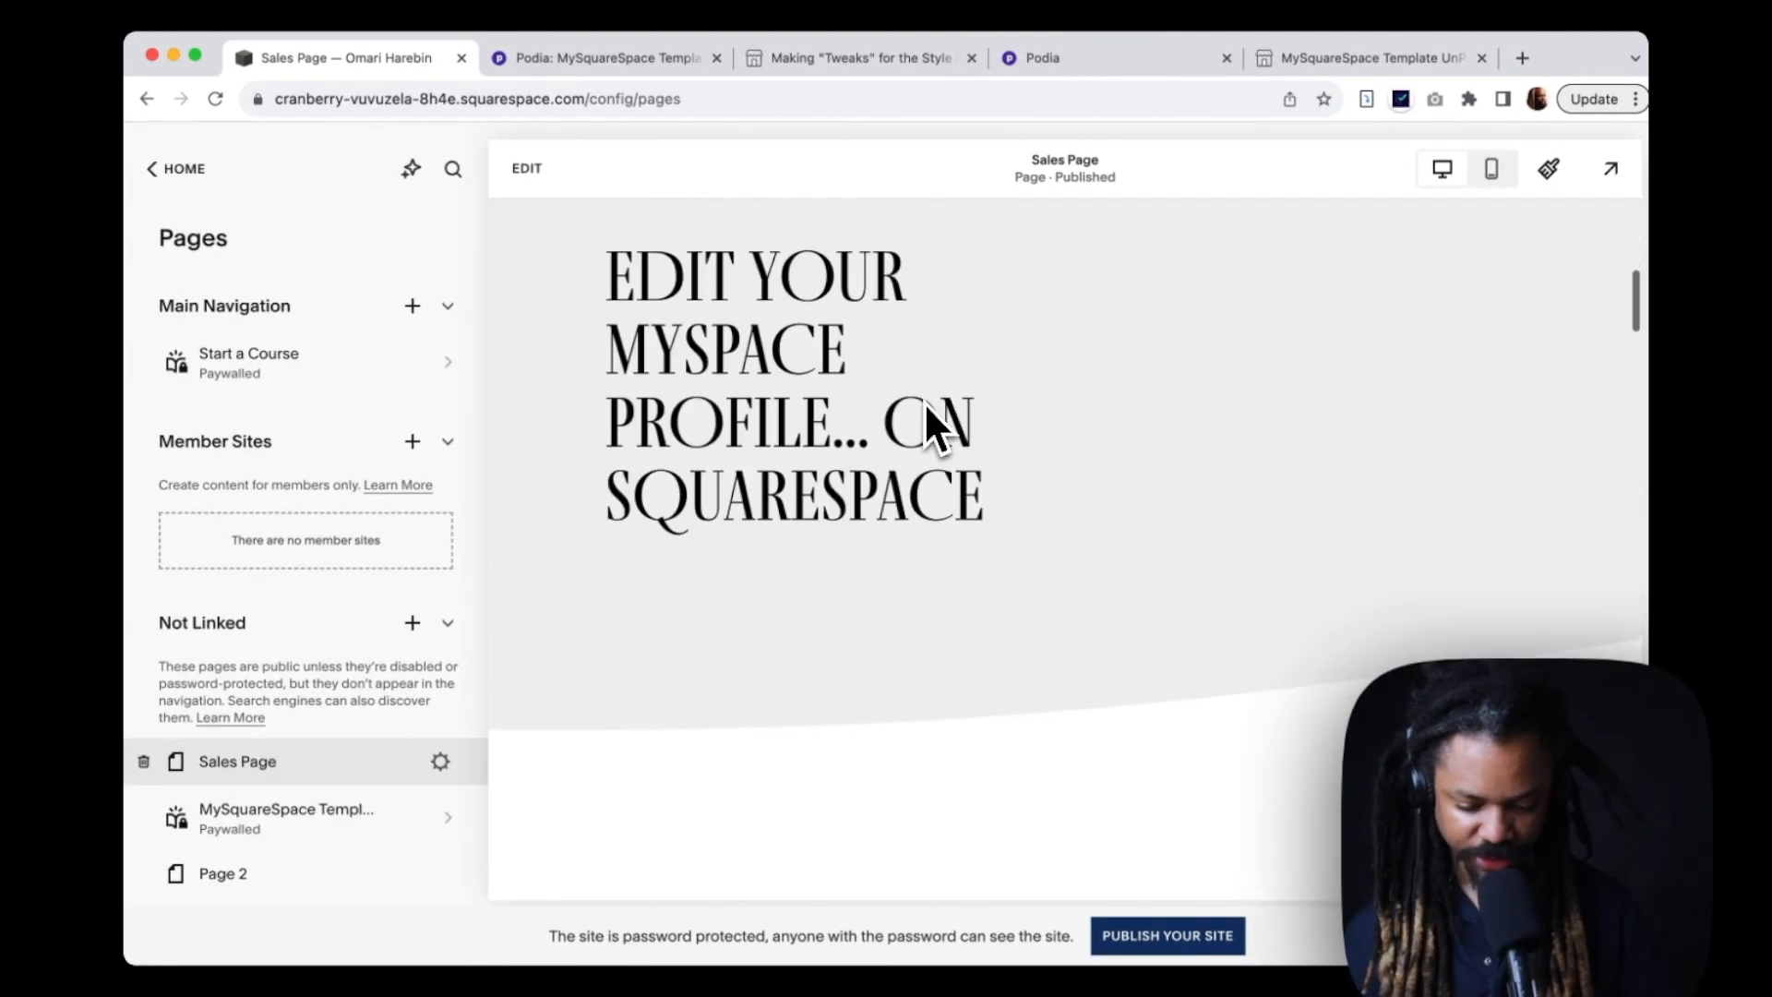
scroll(926, 406, down, 8)
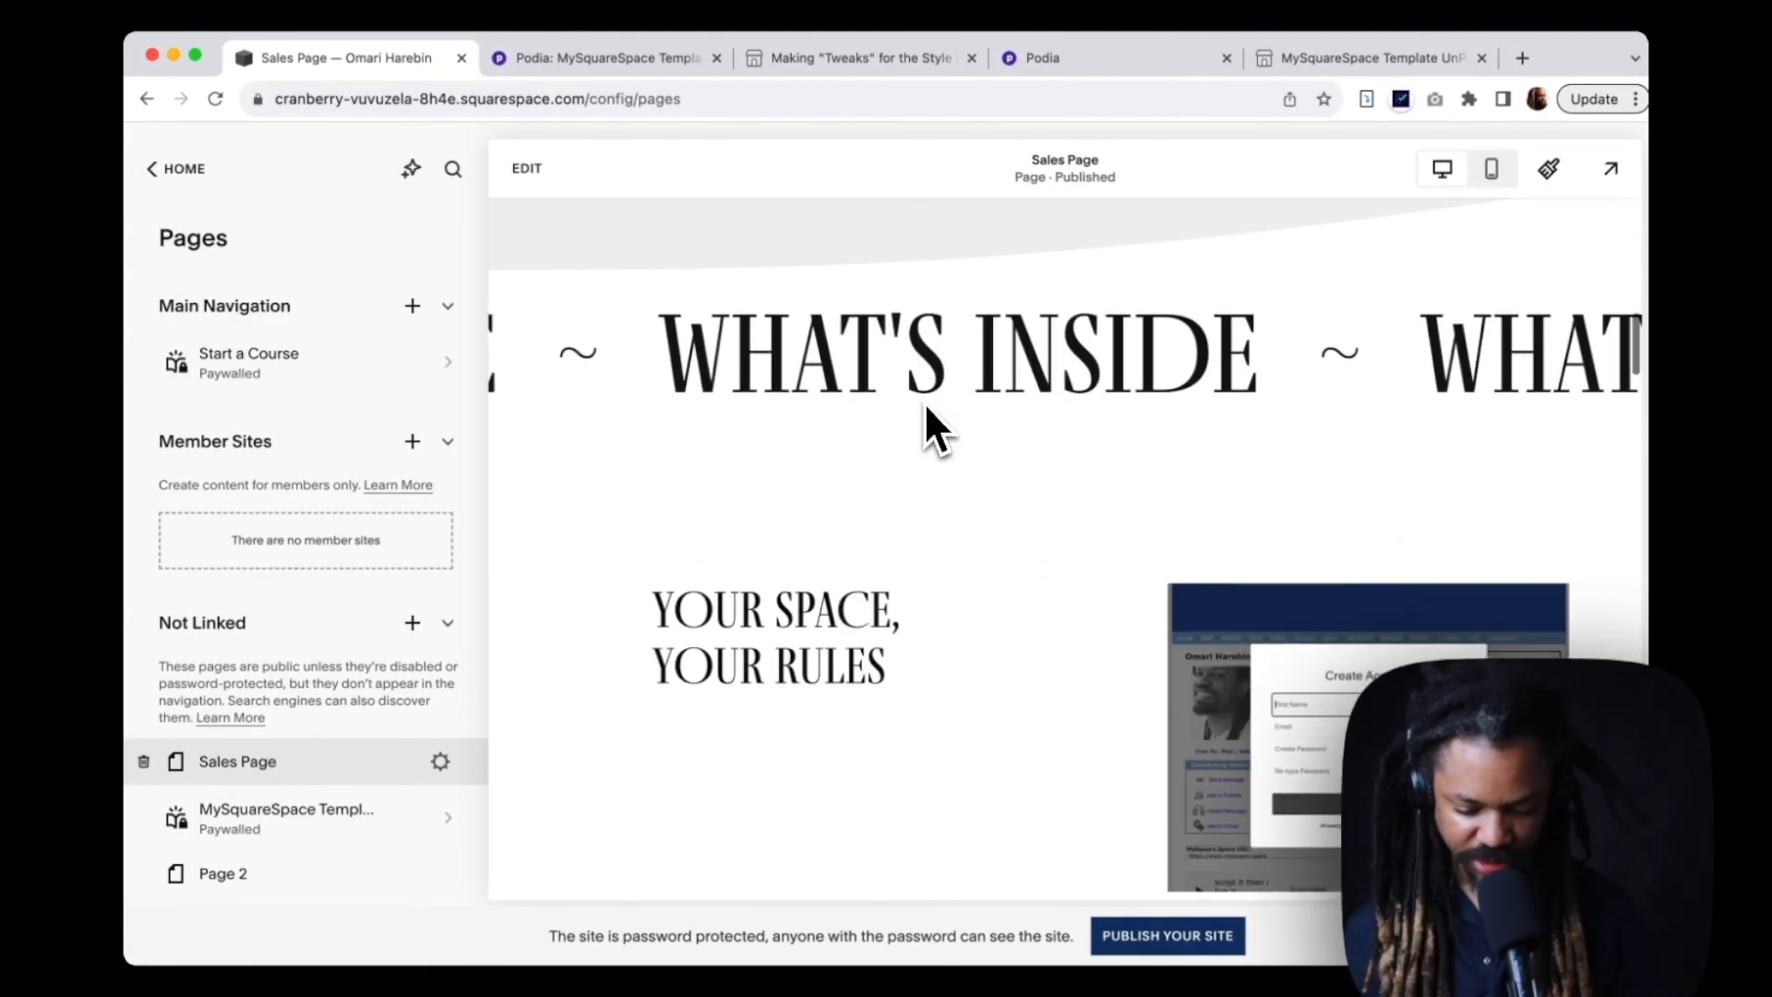
scroll(926, 406, down, 8)
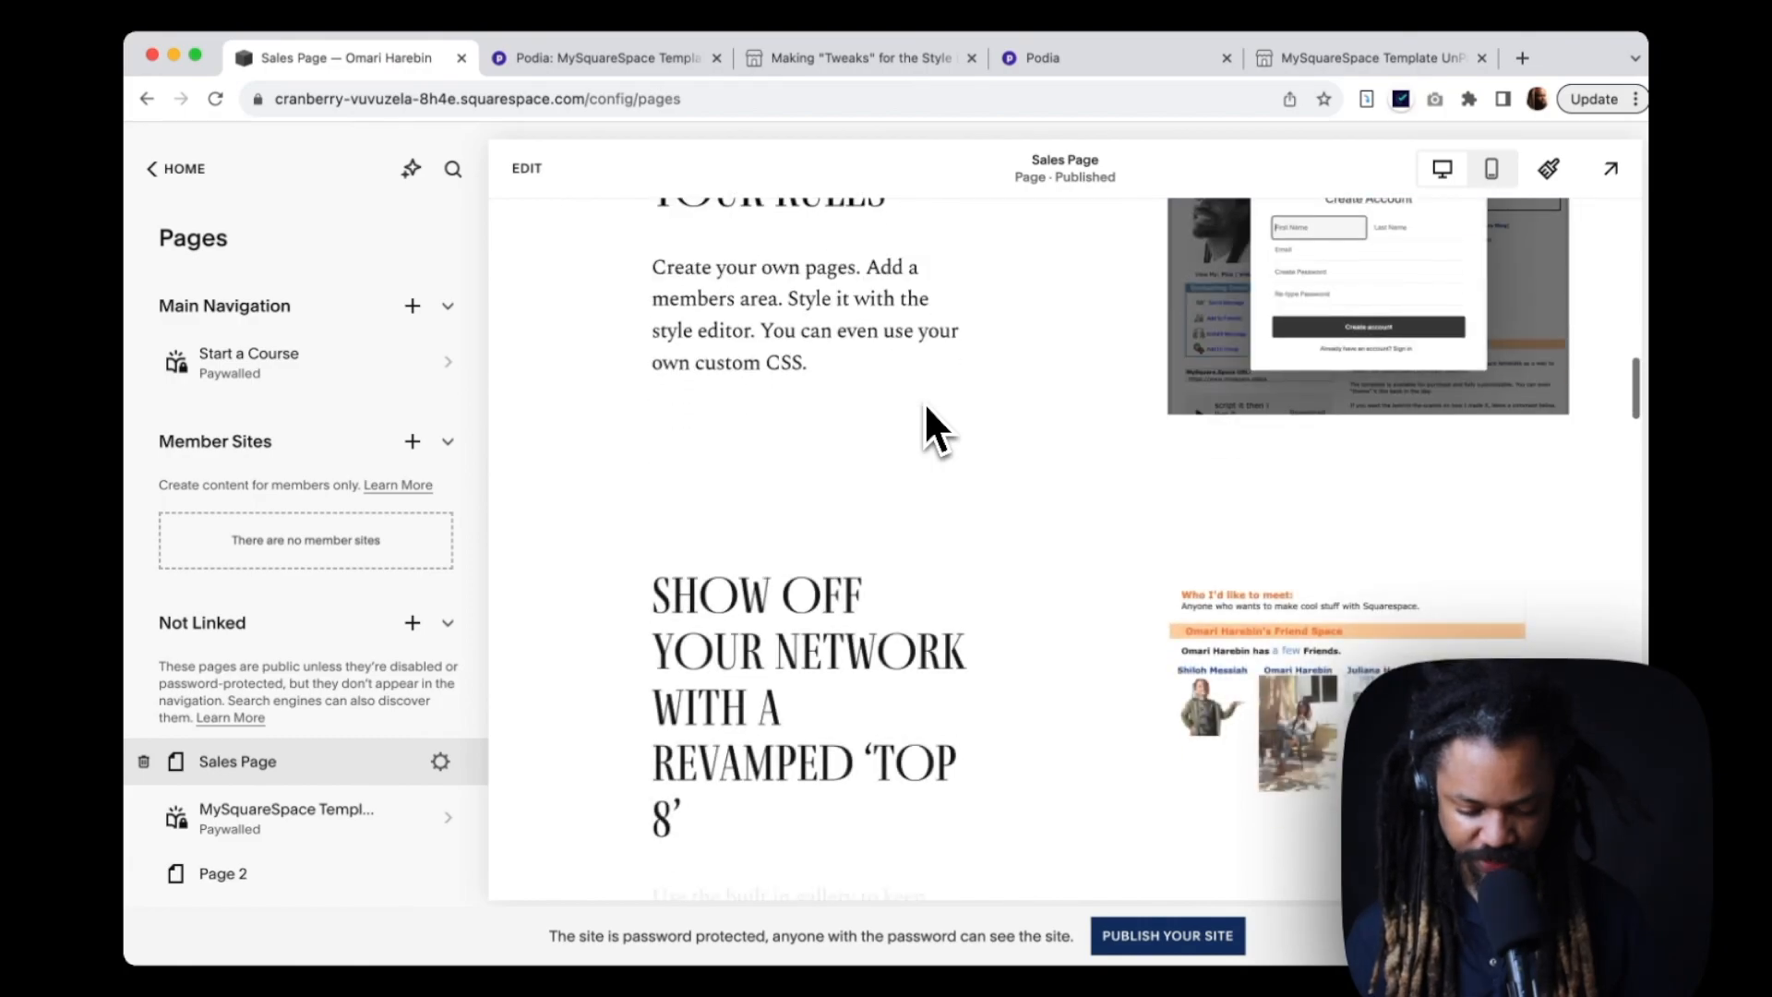
scroll(926, 408, down, 8)
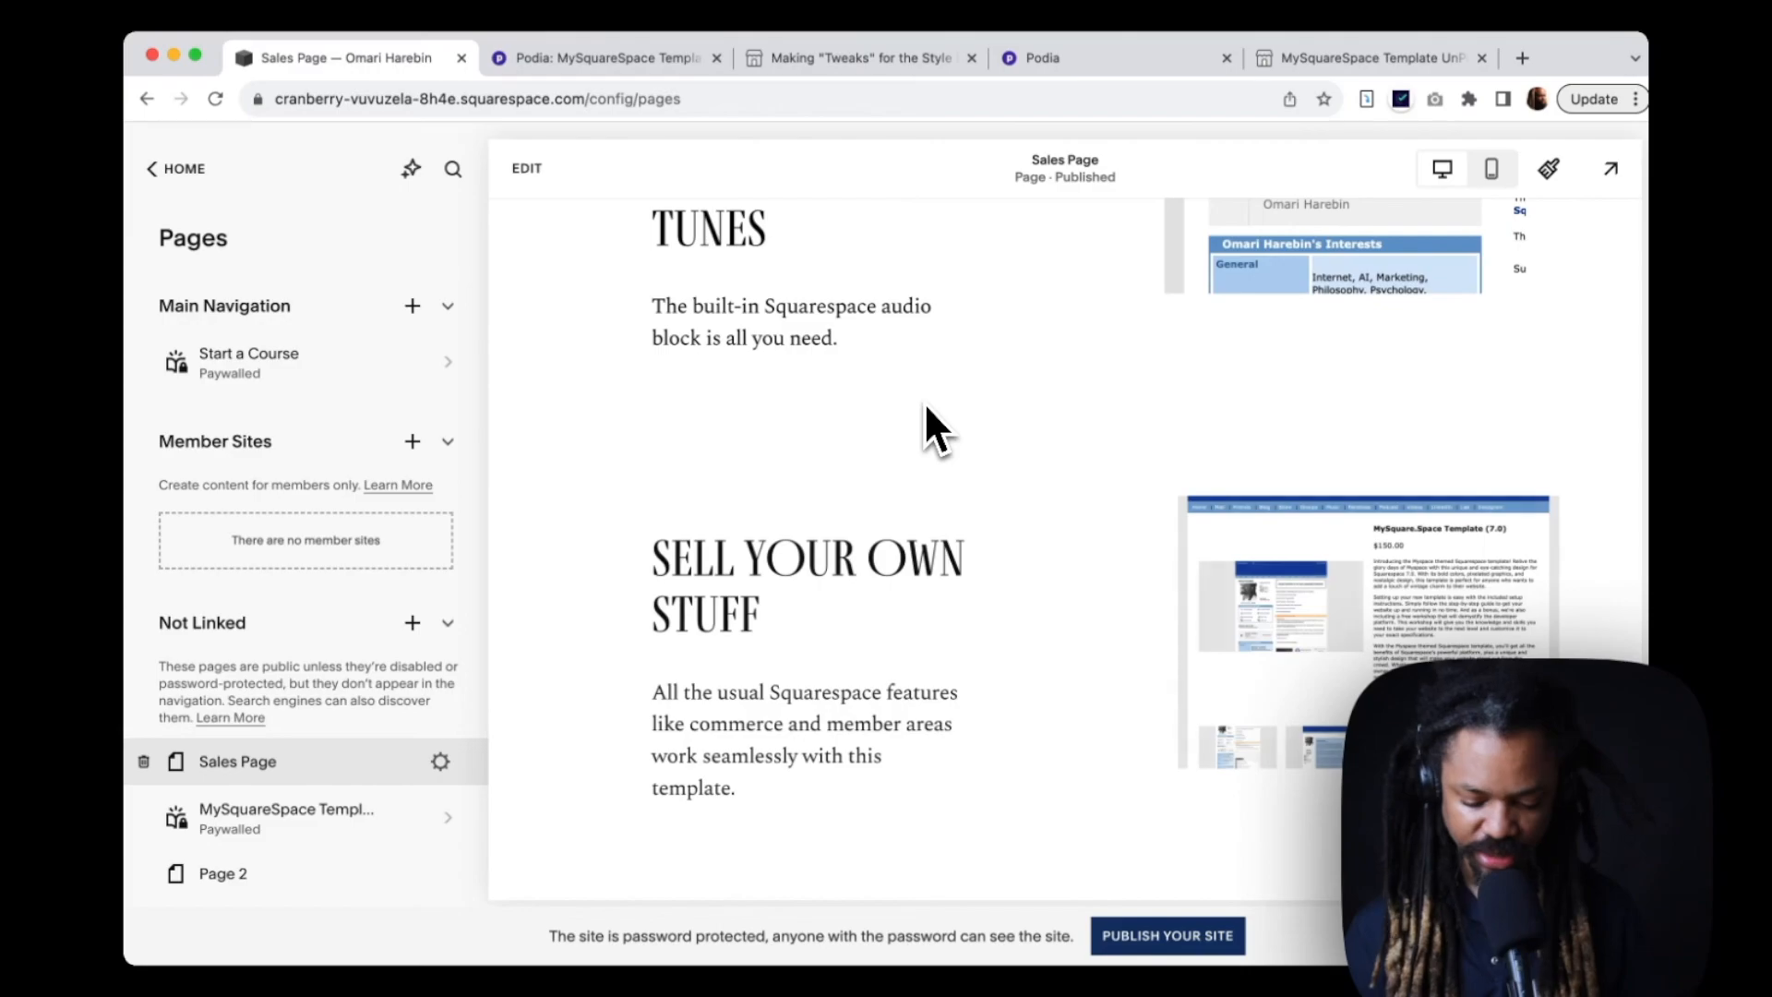
scroll(925, 406, down, 6)
scroll(926, 428, down, 8)
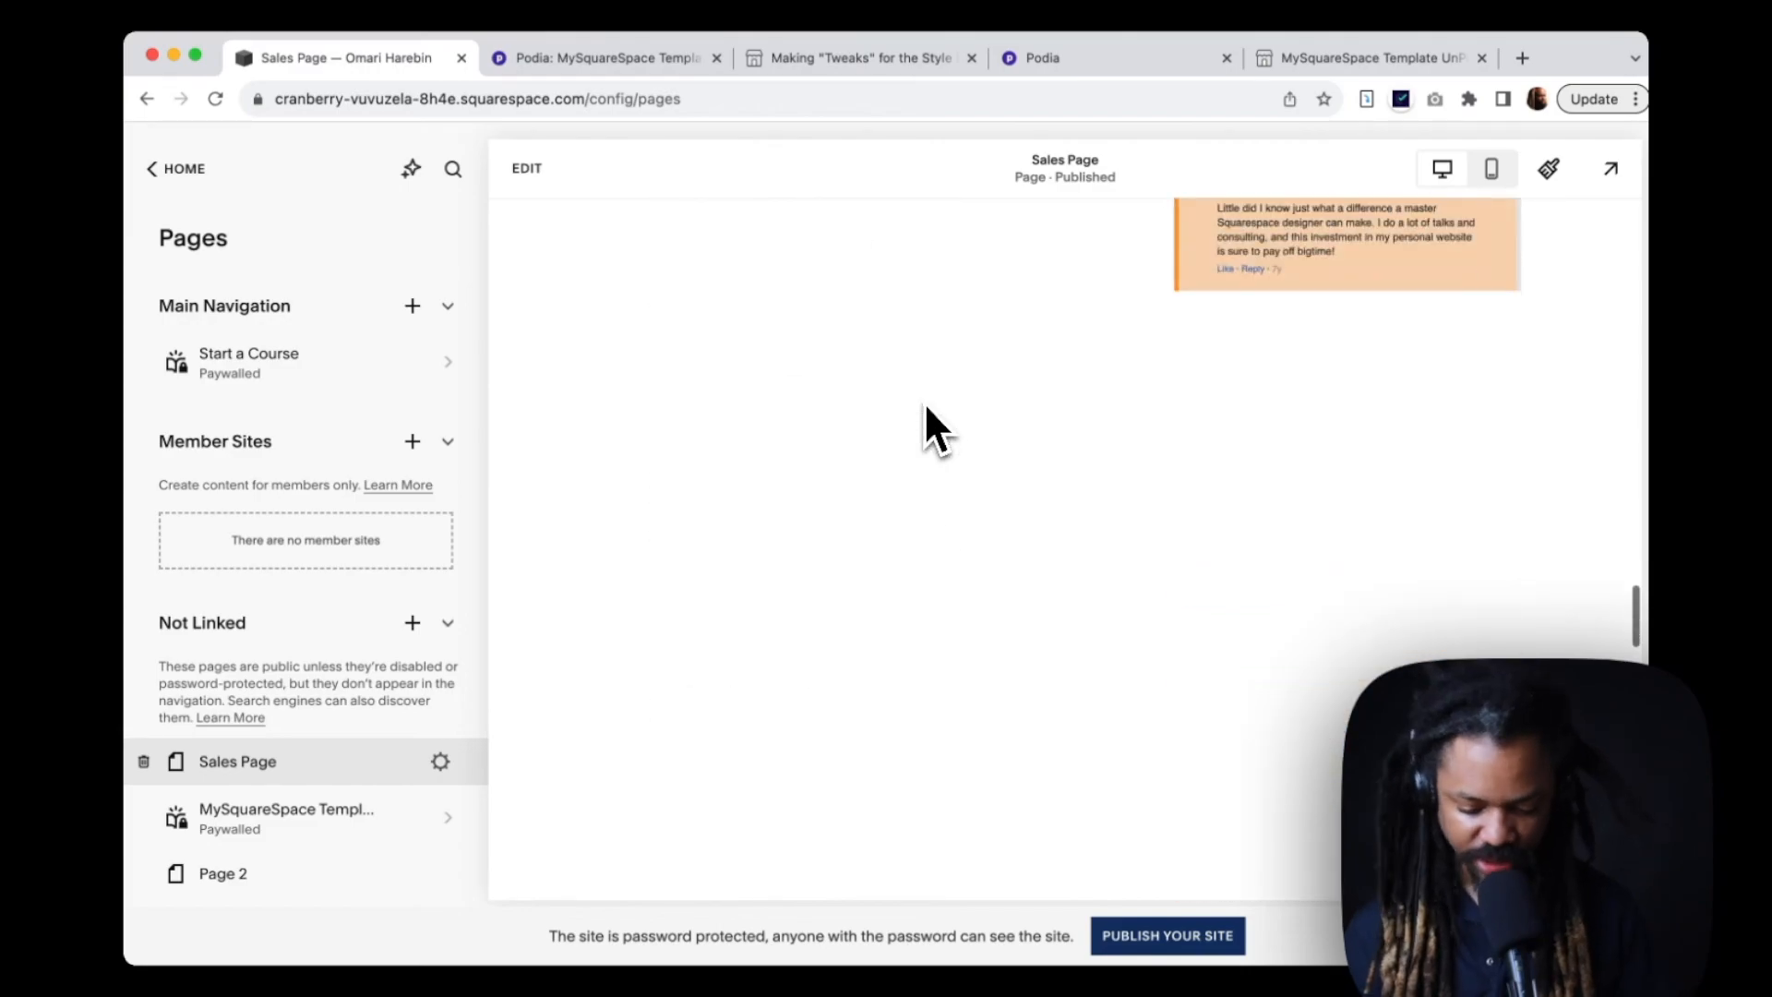
scroll(926, 407, down, 8)
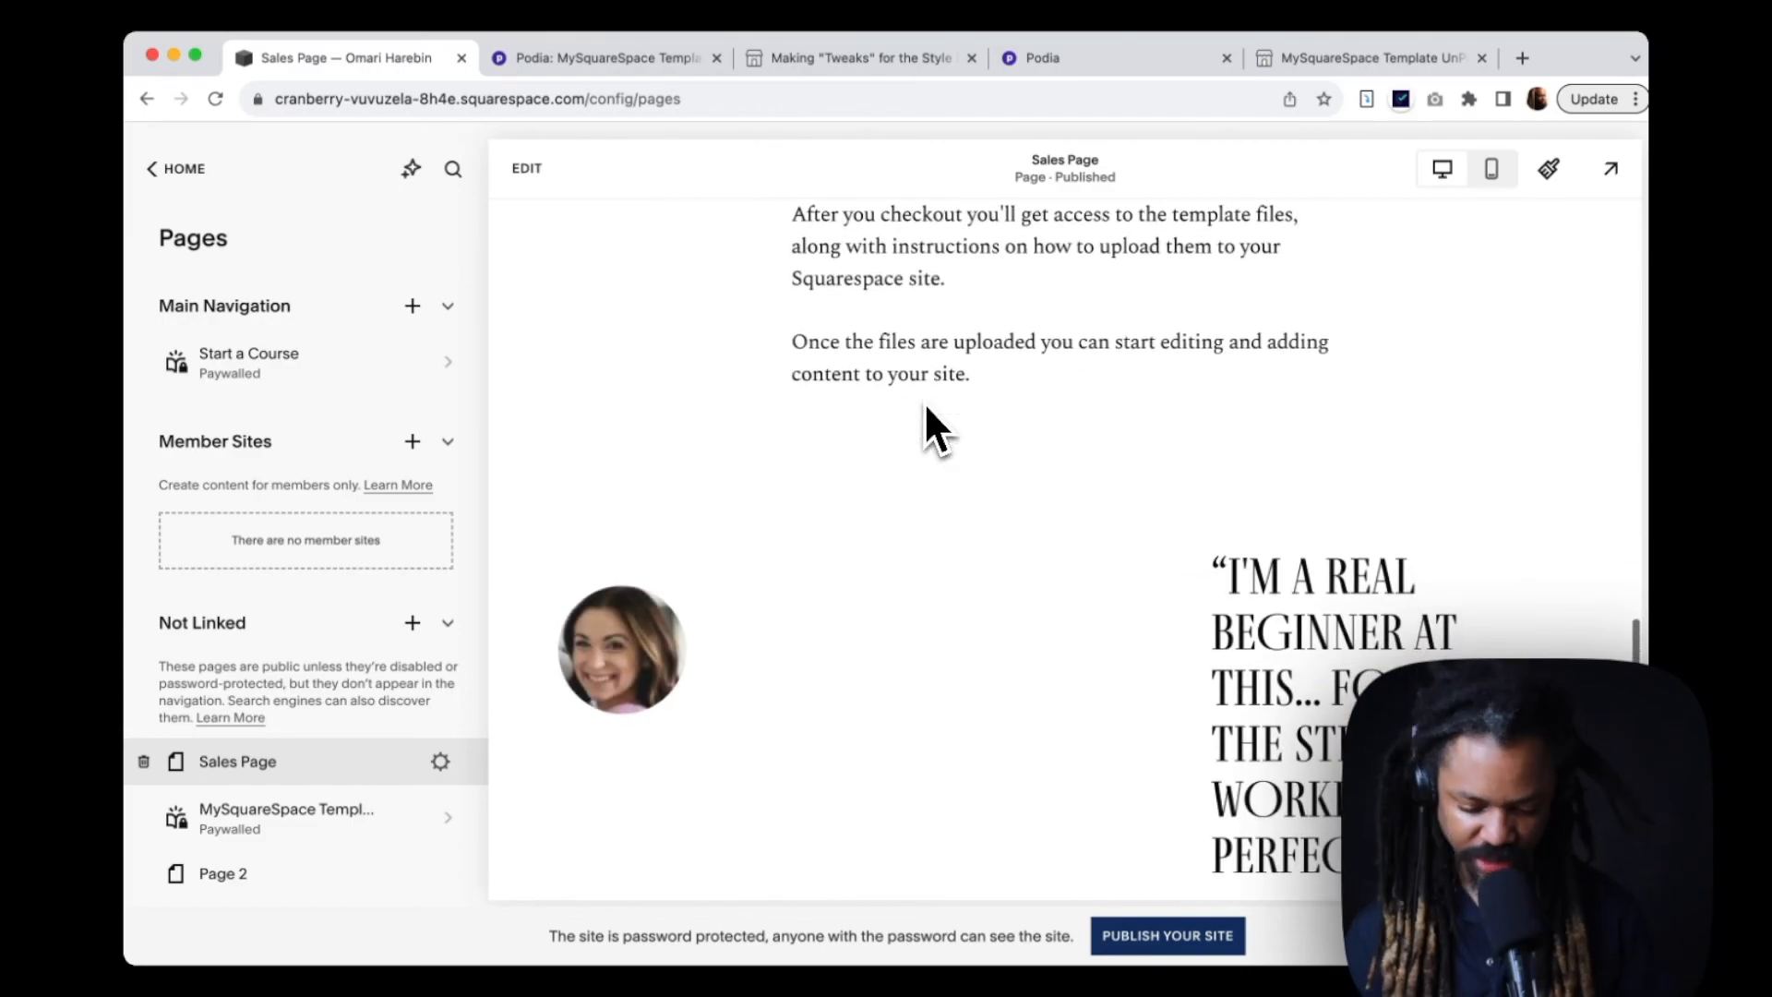
scroll(926, 406, down, 8)
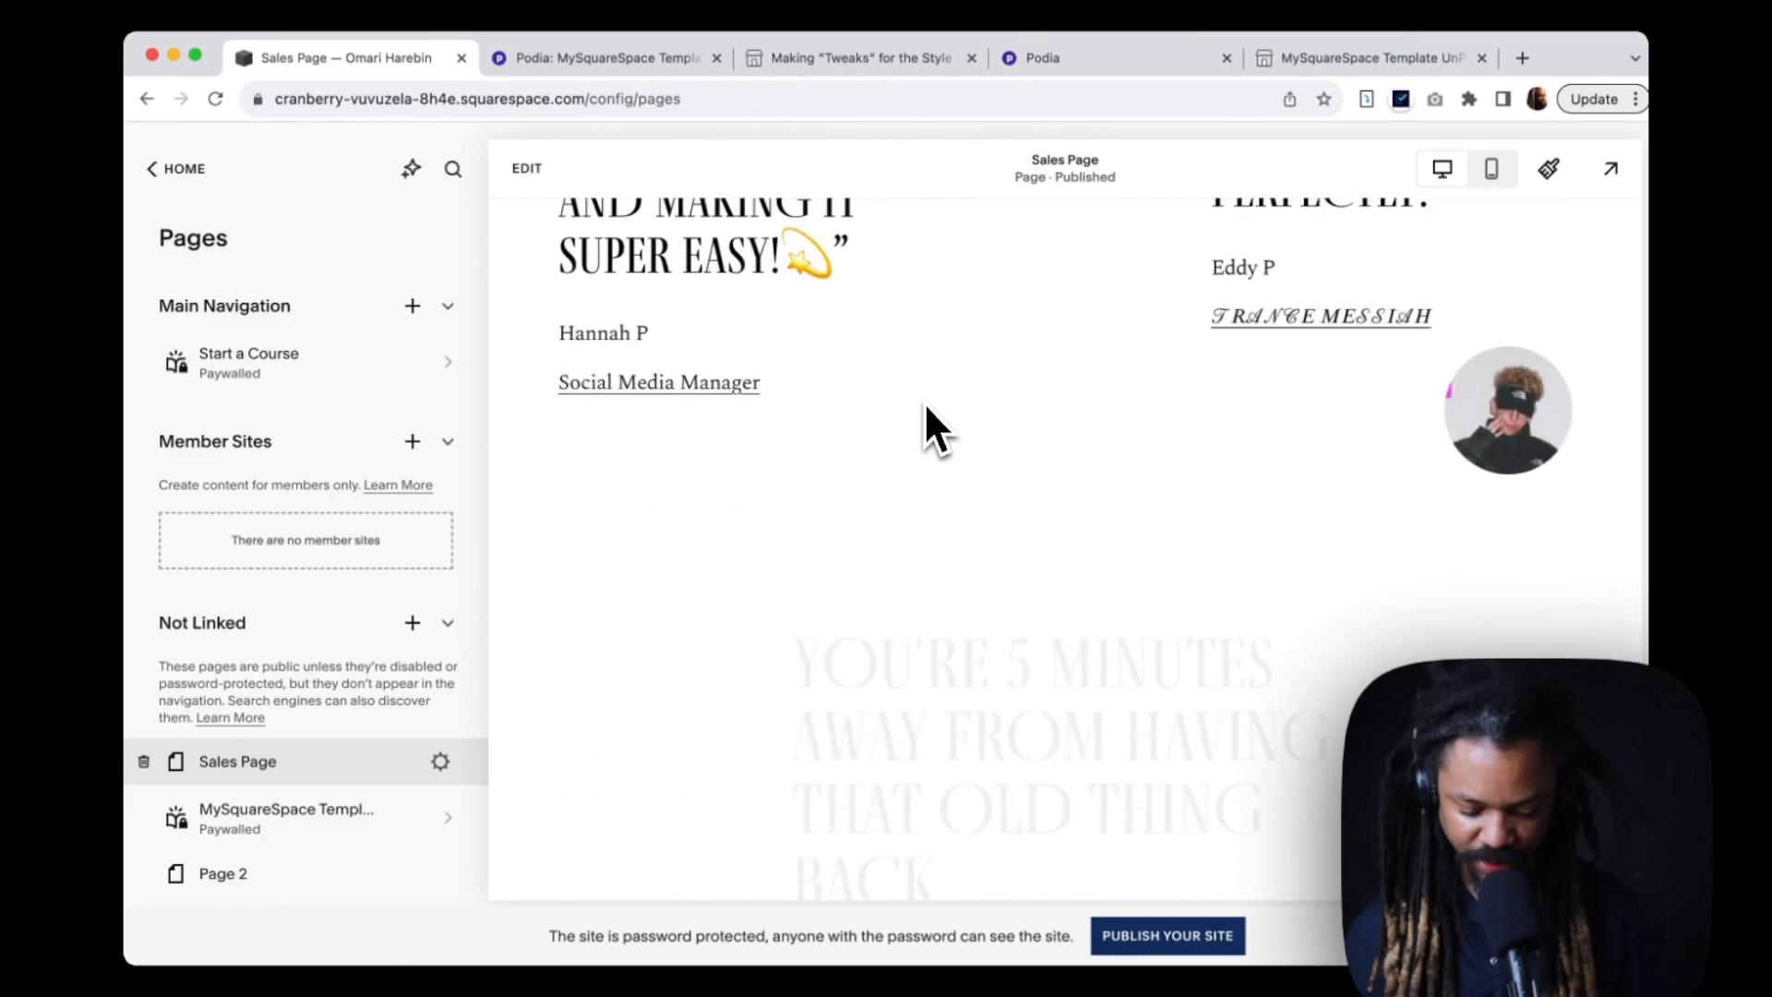
scroll(925, 424, down, 8)
Step: Review the DIY and DFY pricing options on the Squarespace Sales Page and open the page for editing
scroll(923, 402, down, 2)
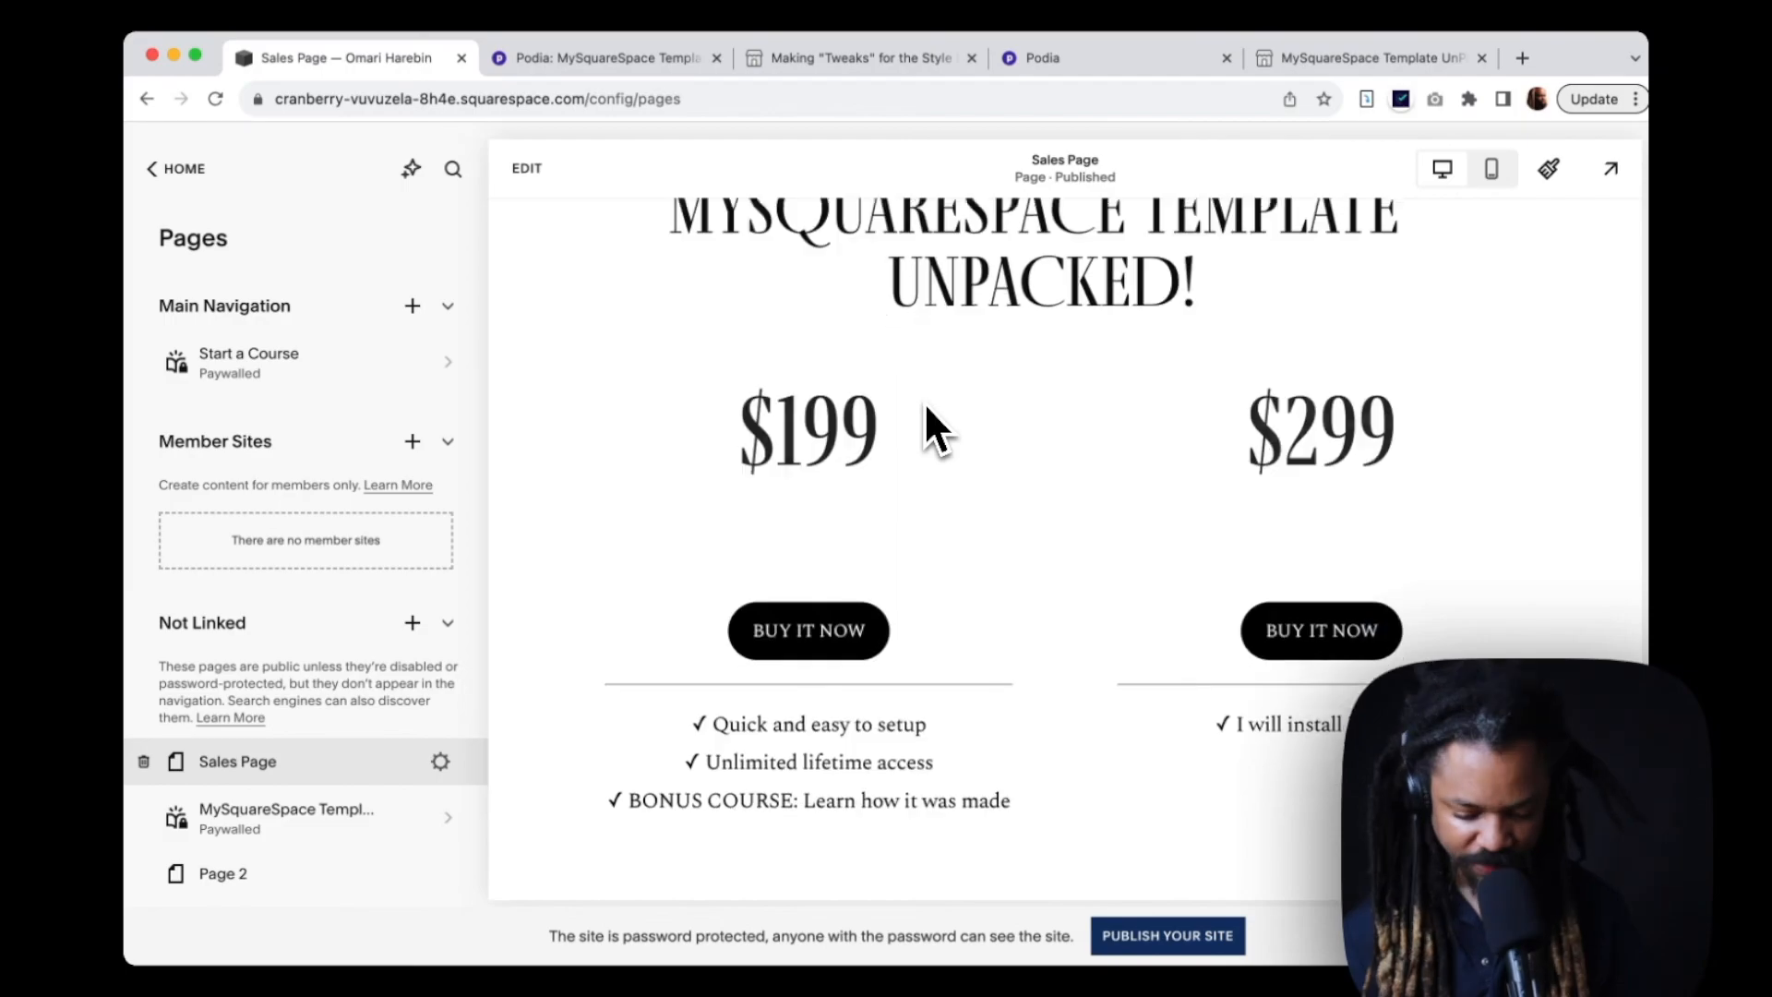
scroll(923, 402, down, 2)
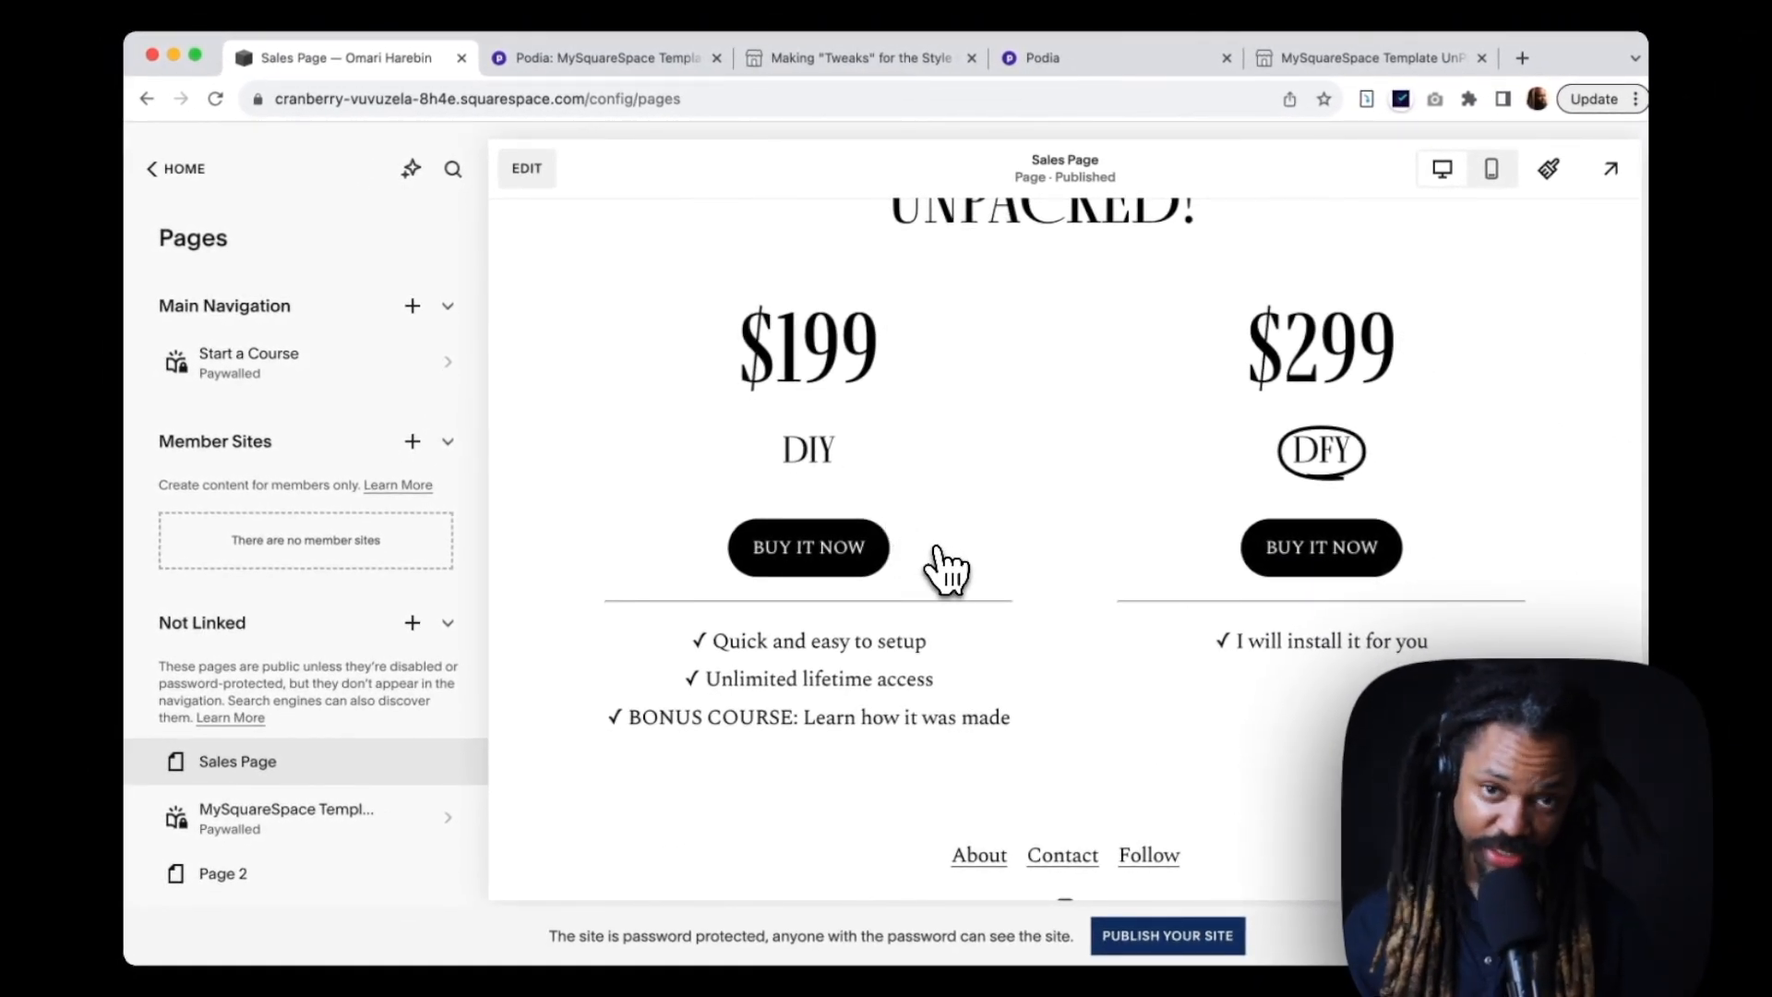
scroll(936, 548, down, 2)
double_click(1100, 432)
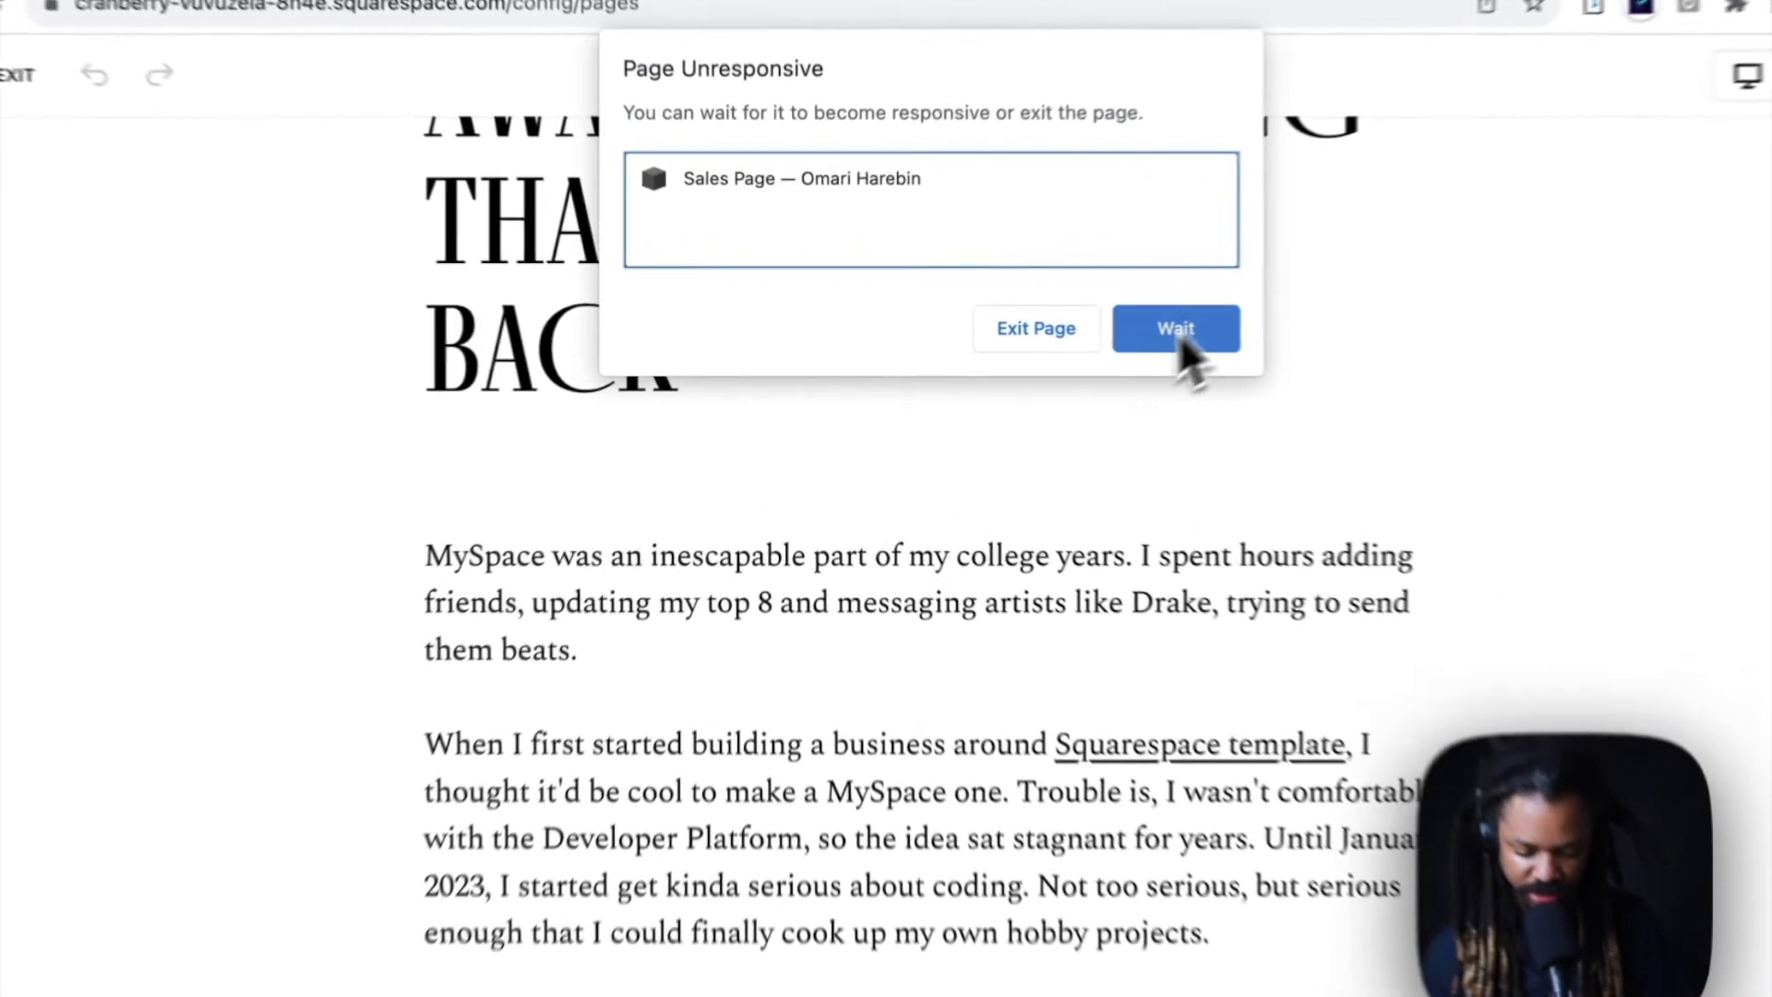
Step: Wait for the unresponsive page to recover, then open the DIY digital product block's settings and review its pricing plan and design options
click(1068, 334)
scroll(1061, 467, down, 15)
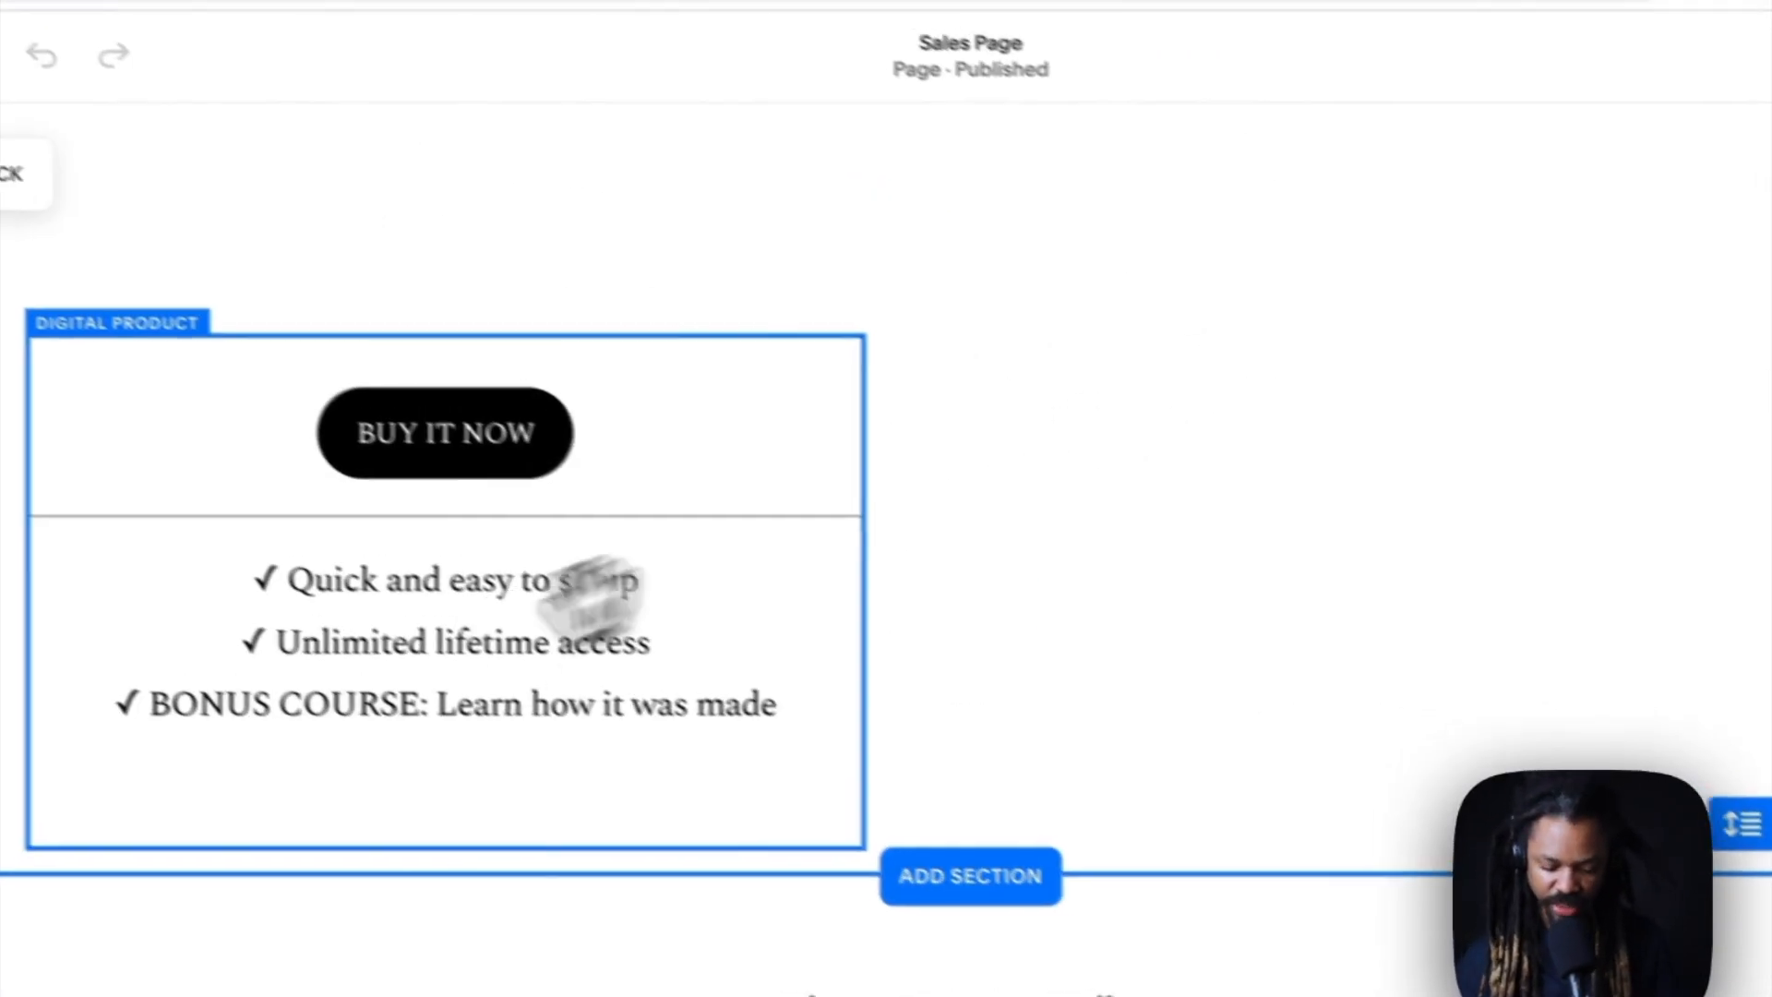
click(450, 631)
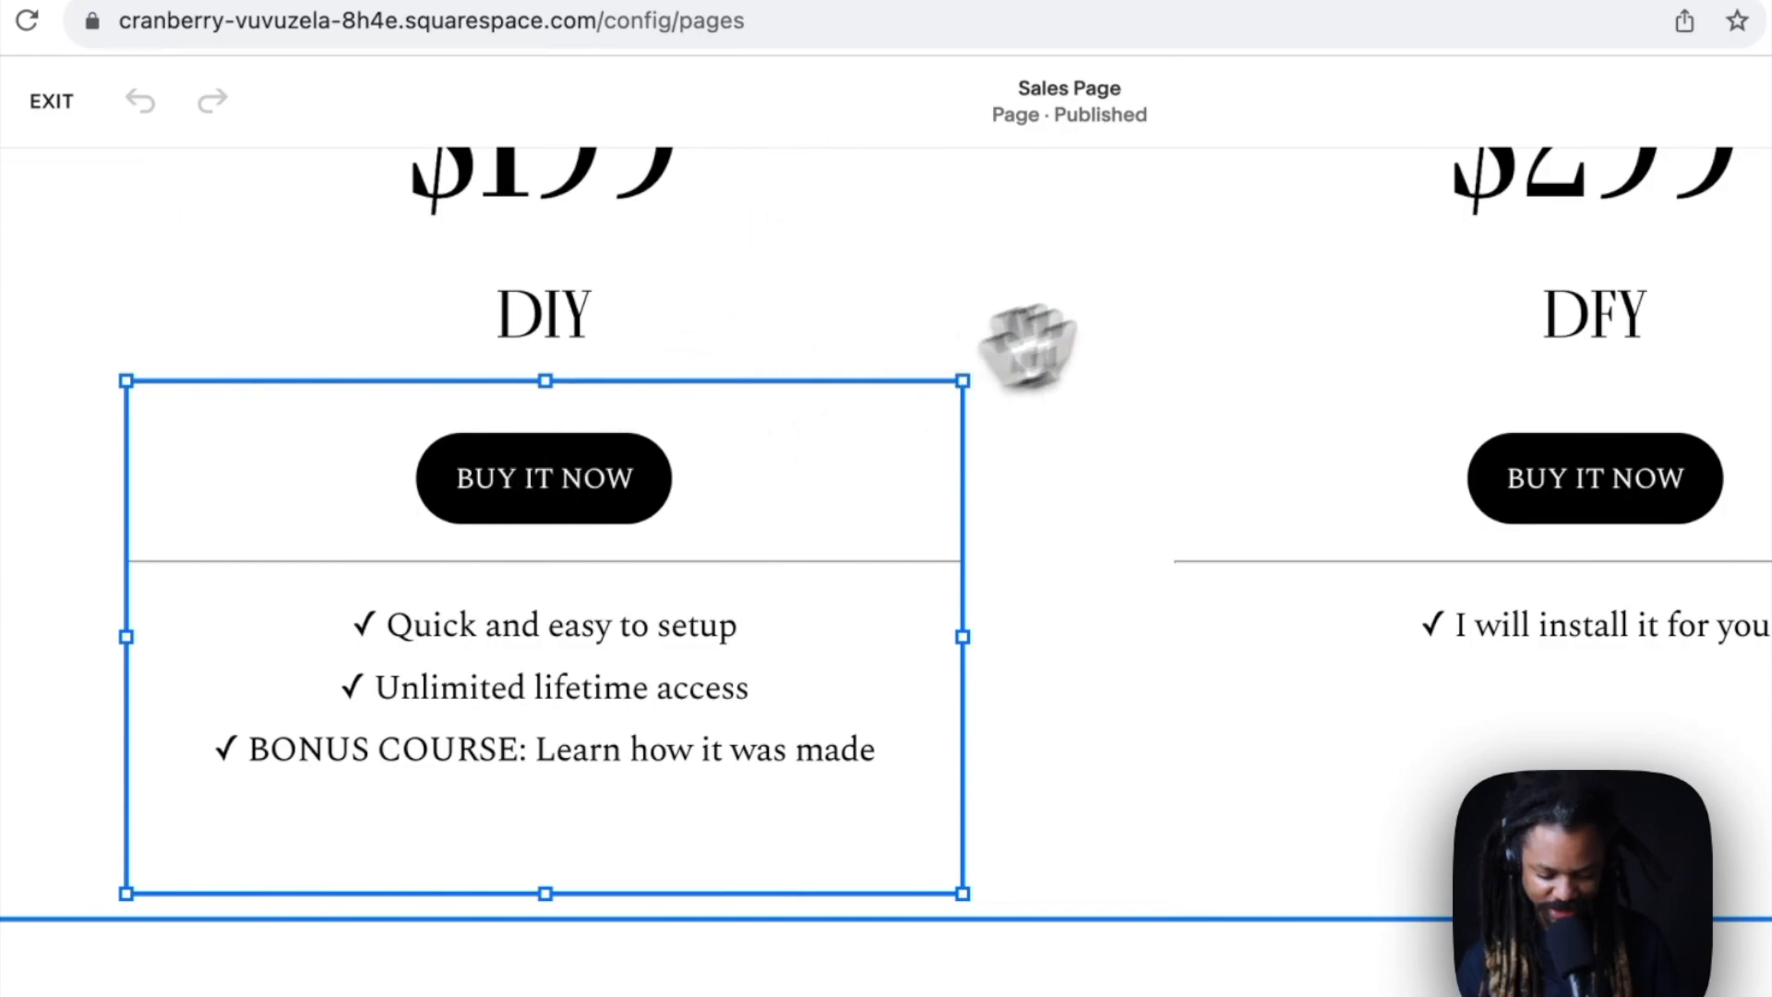
click(850, 455)
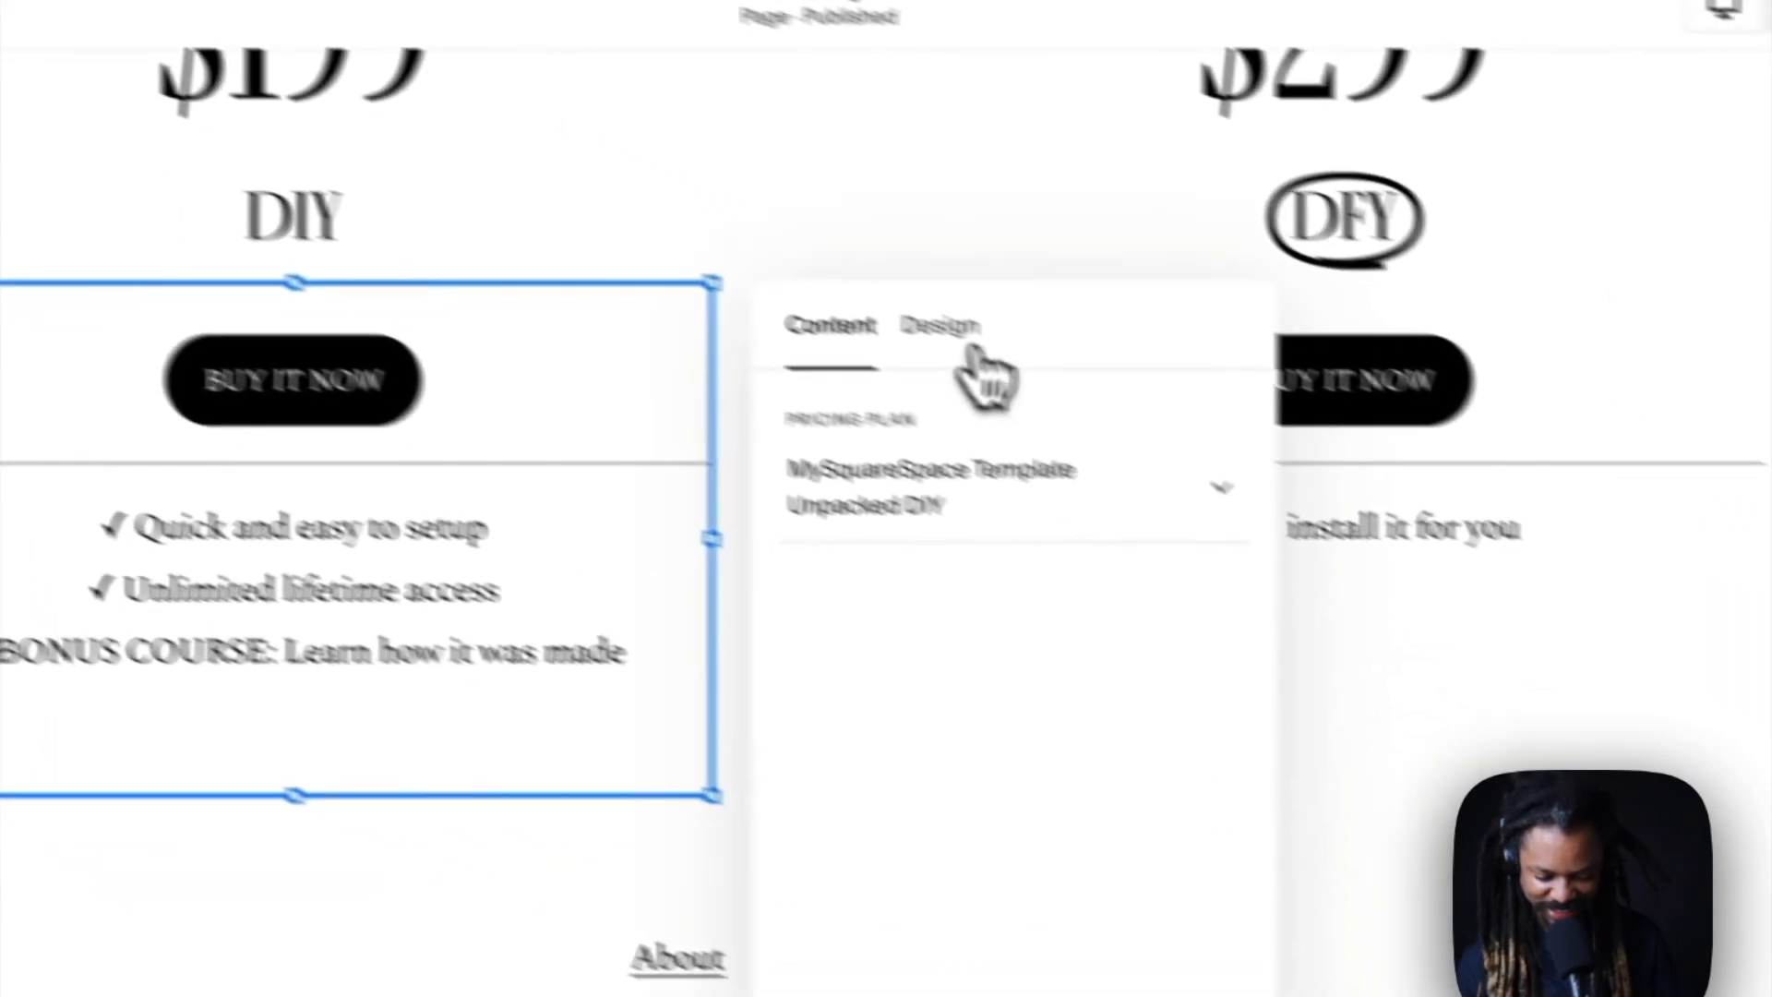
click(847, 279)
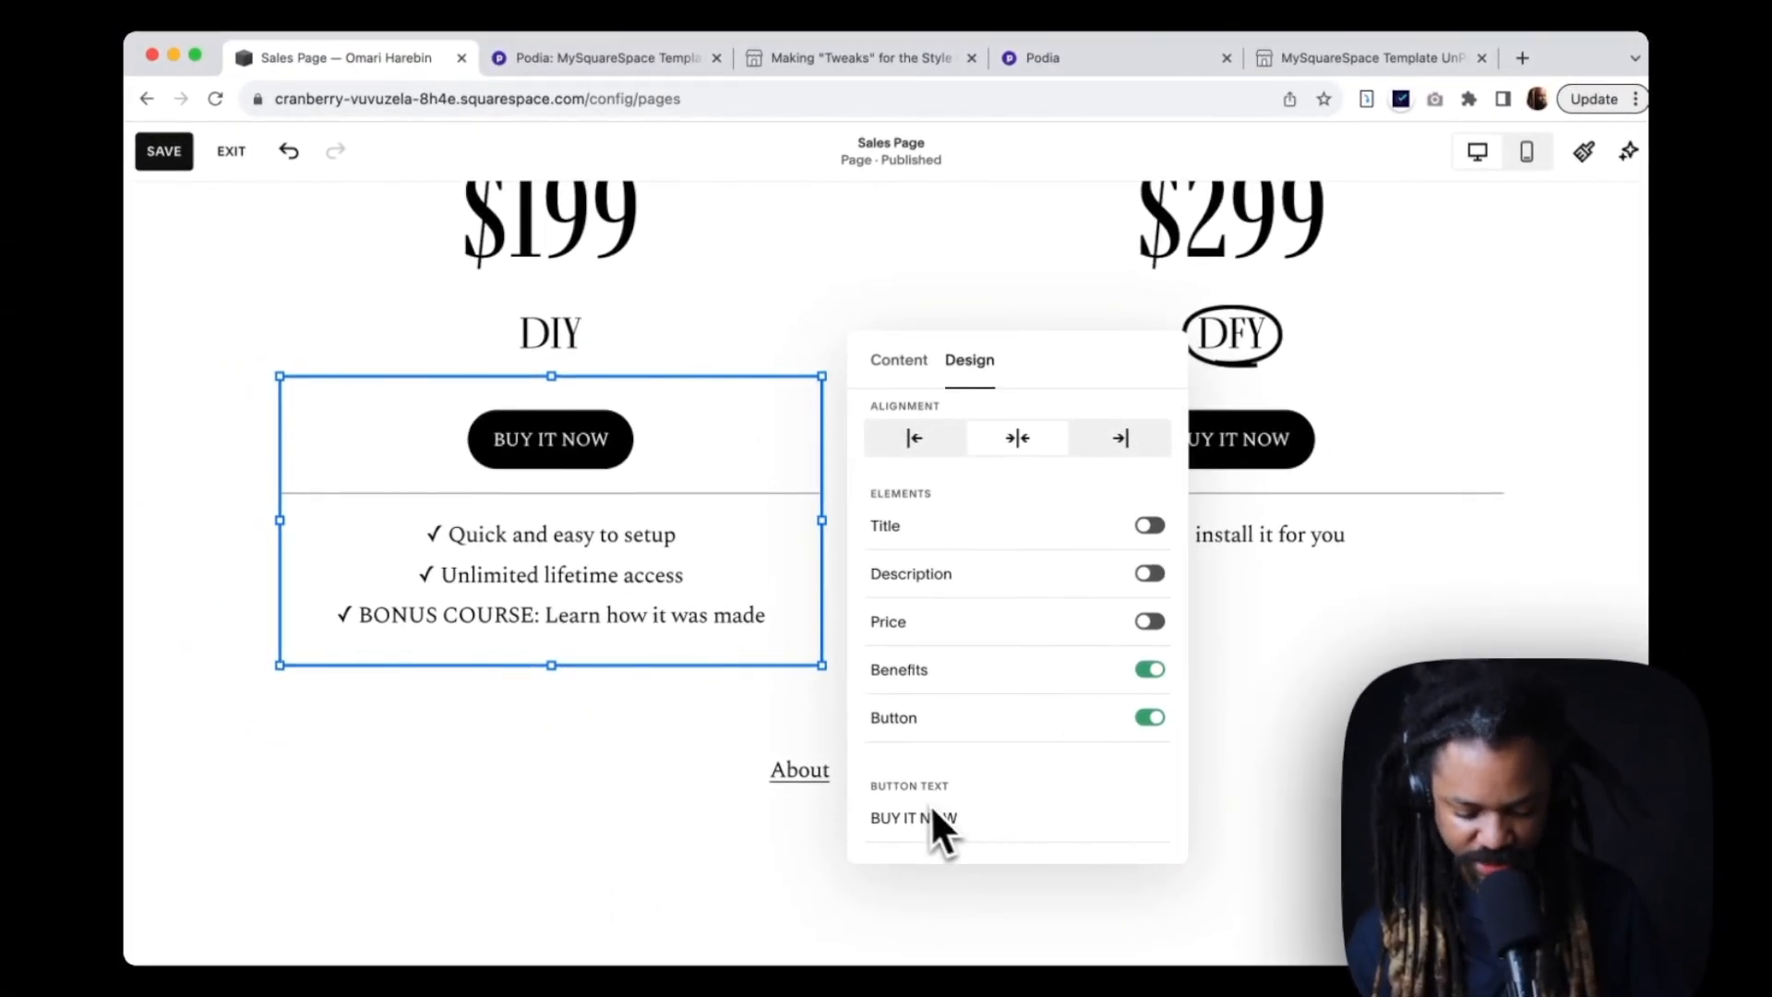
Step: Close the DIY digital product block's settings and save the Sales Page
scroll(696, 593, up, 3)
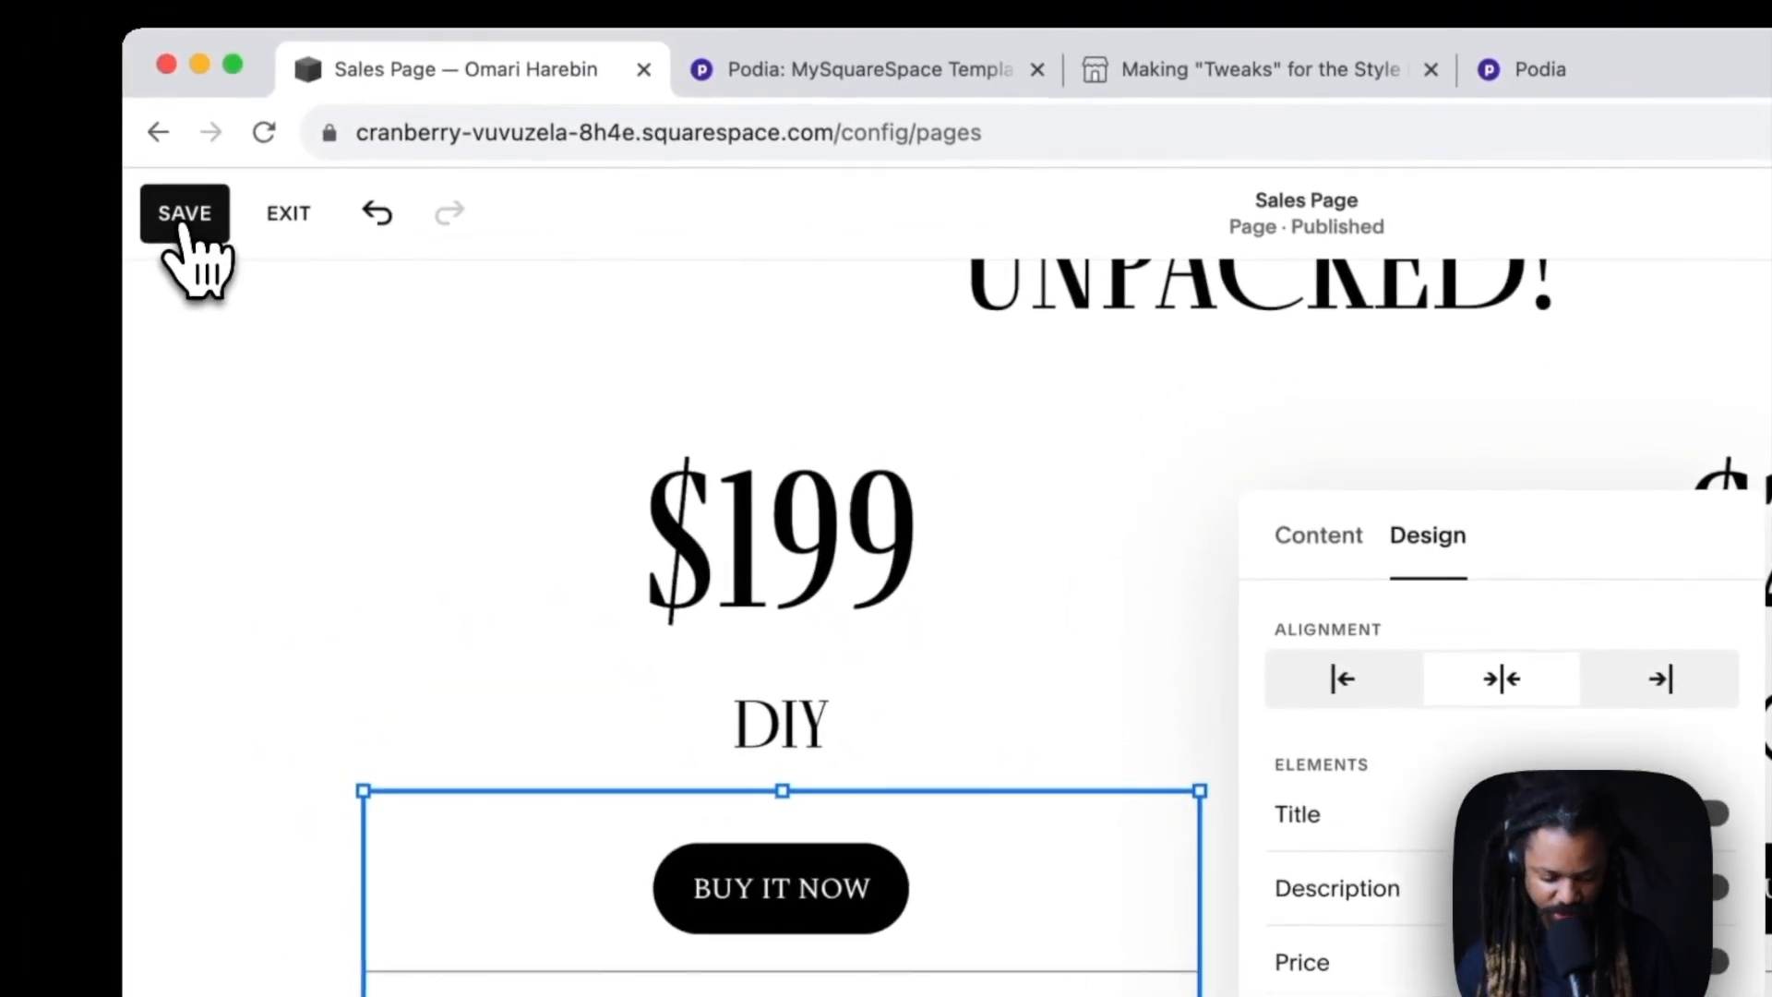
click(184, 228)
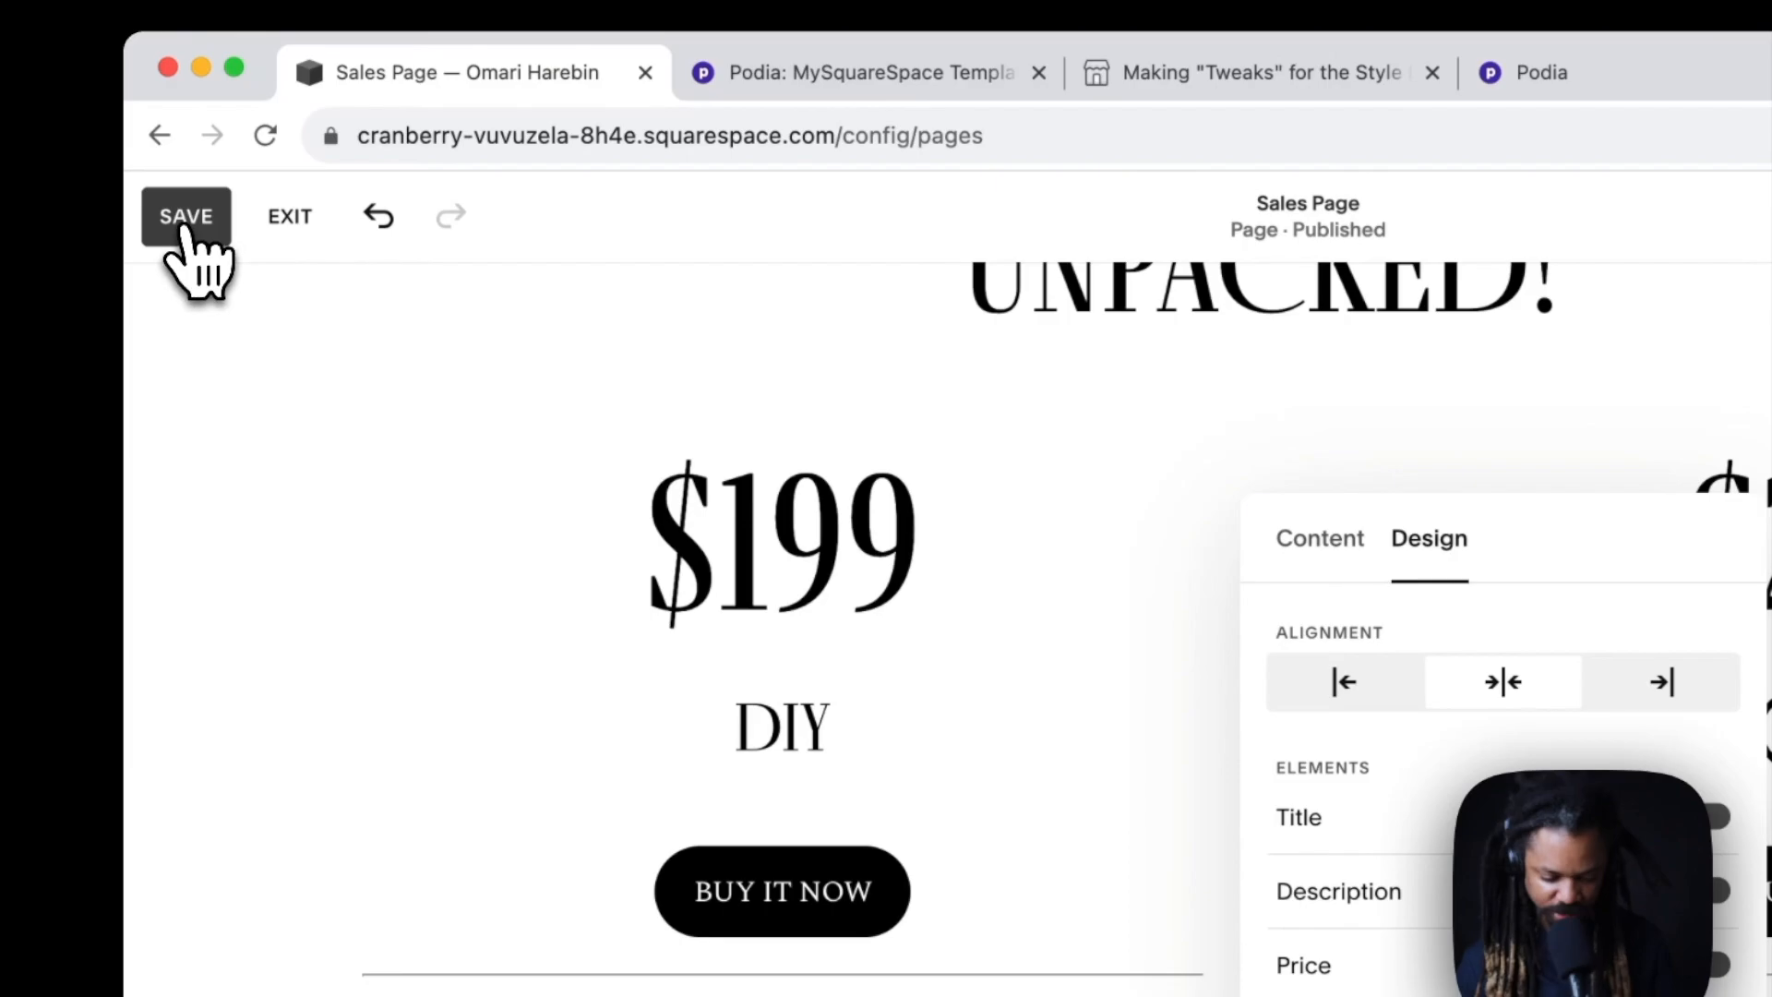
click(185, 229)
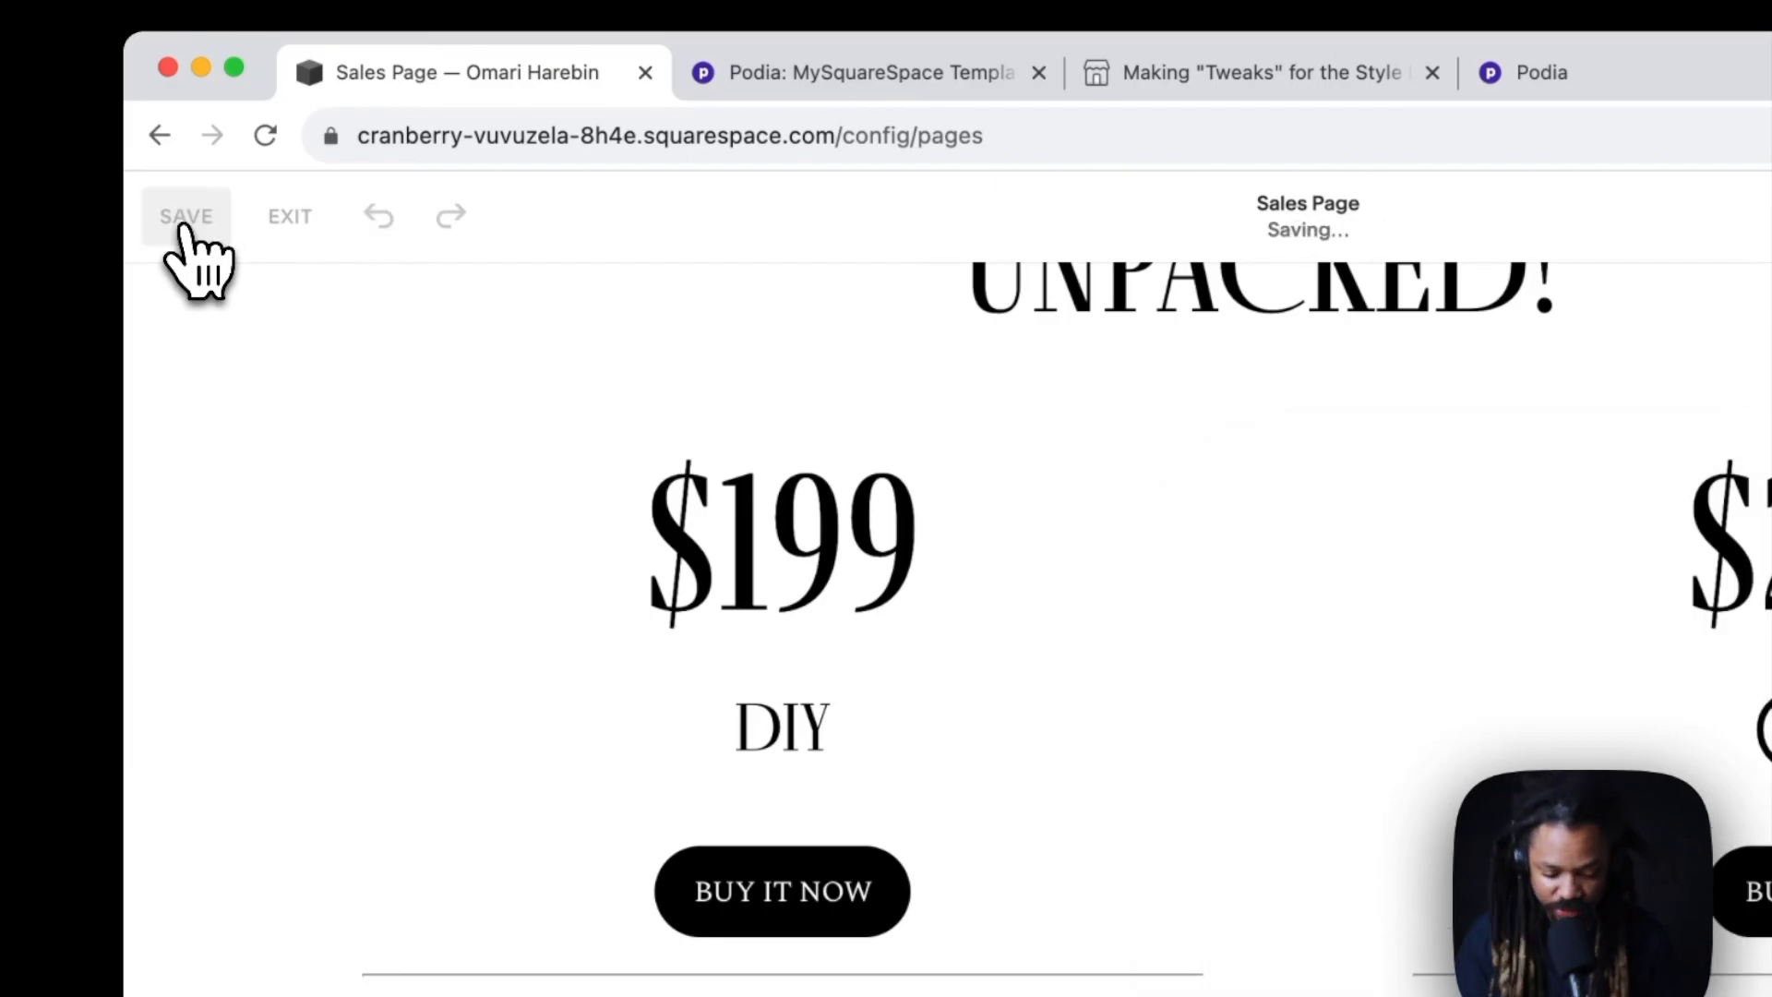